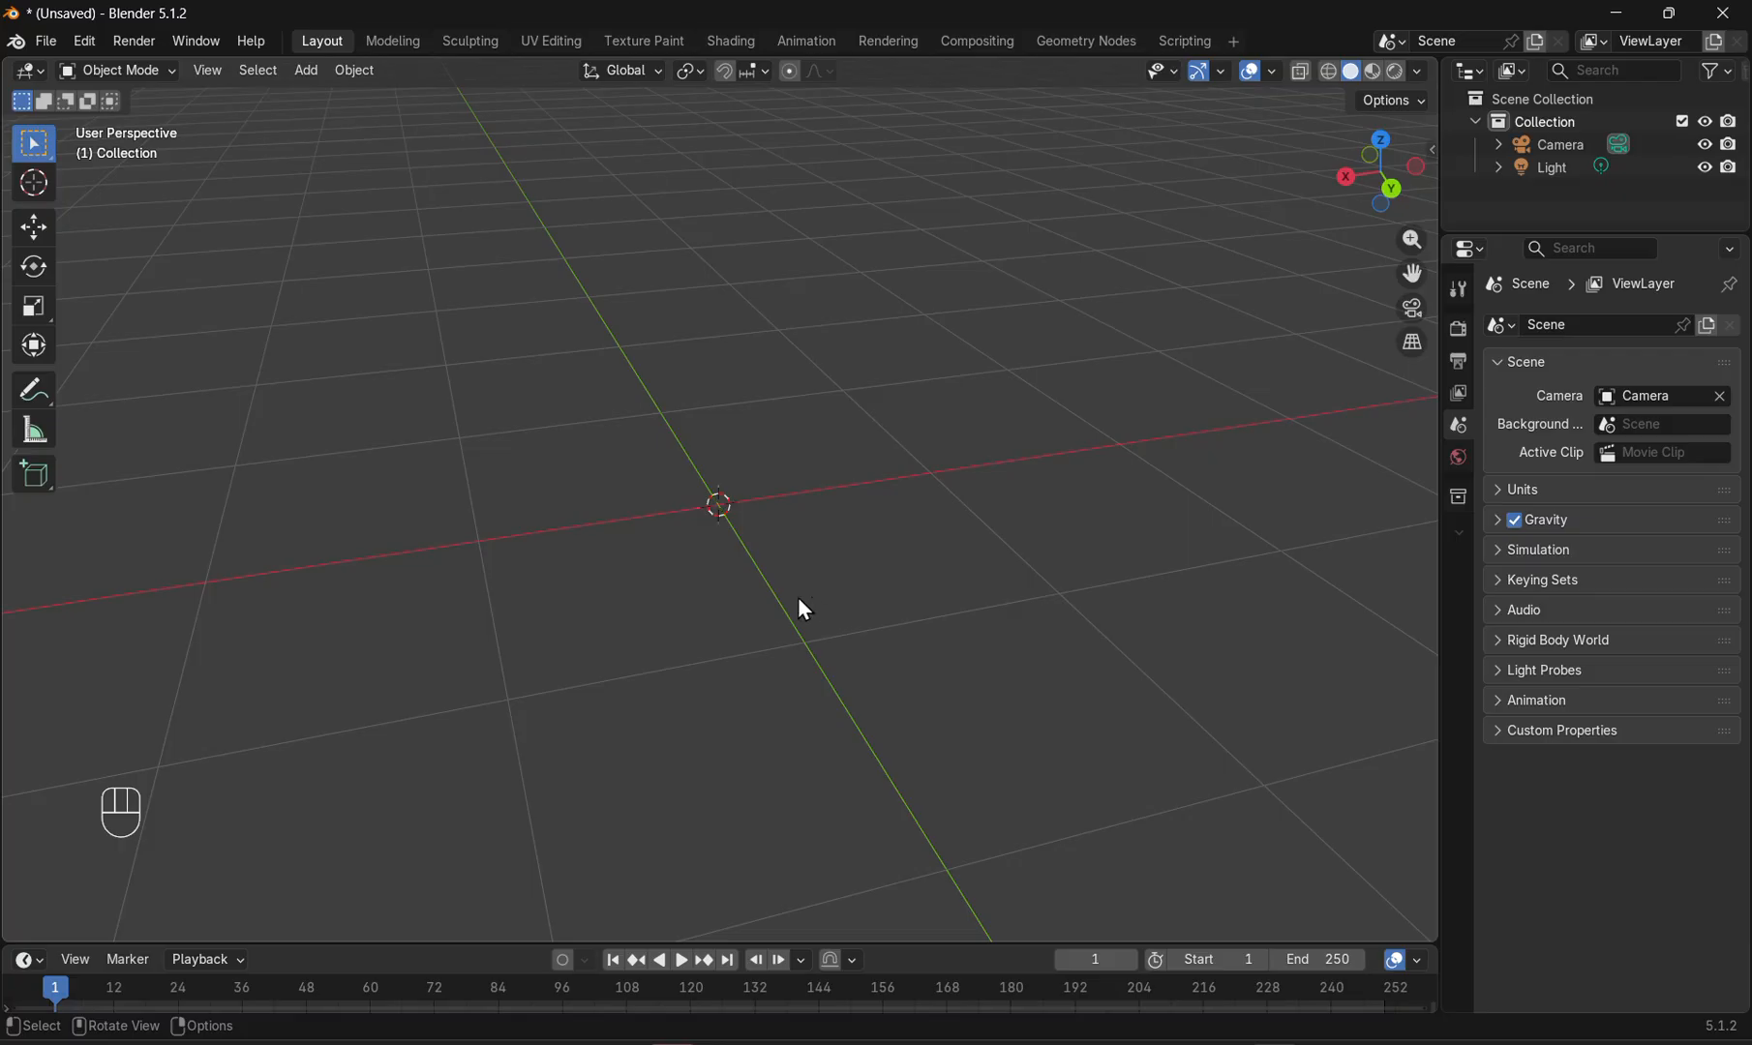
- Add a plane mesh at the world origin
click(304, 68)
mouse_move(326, 96)
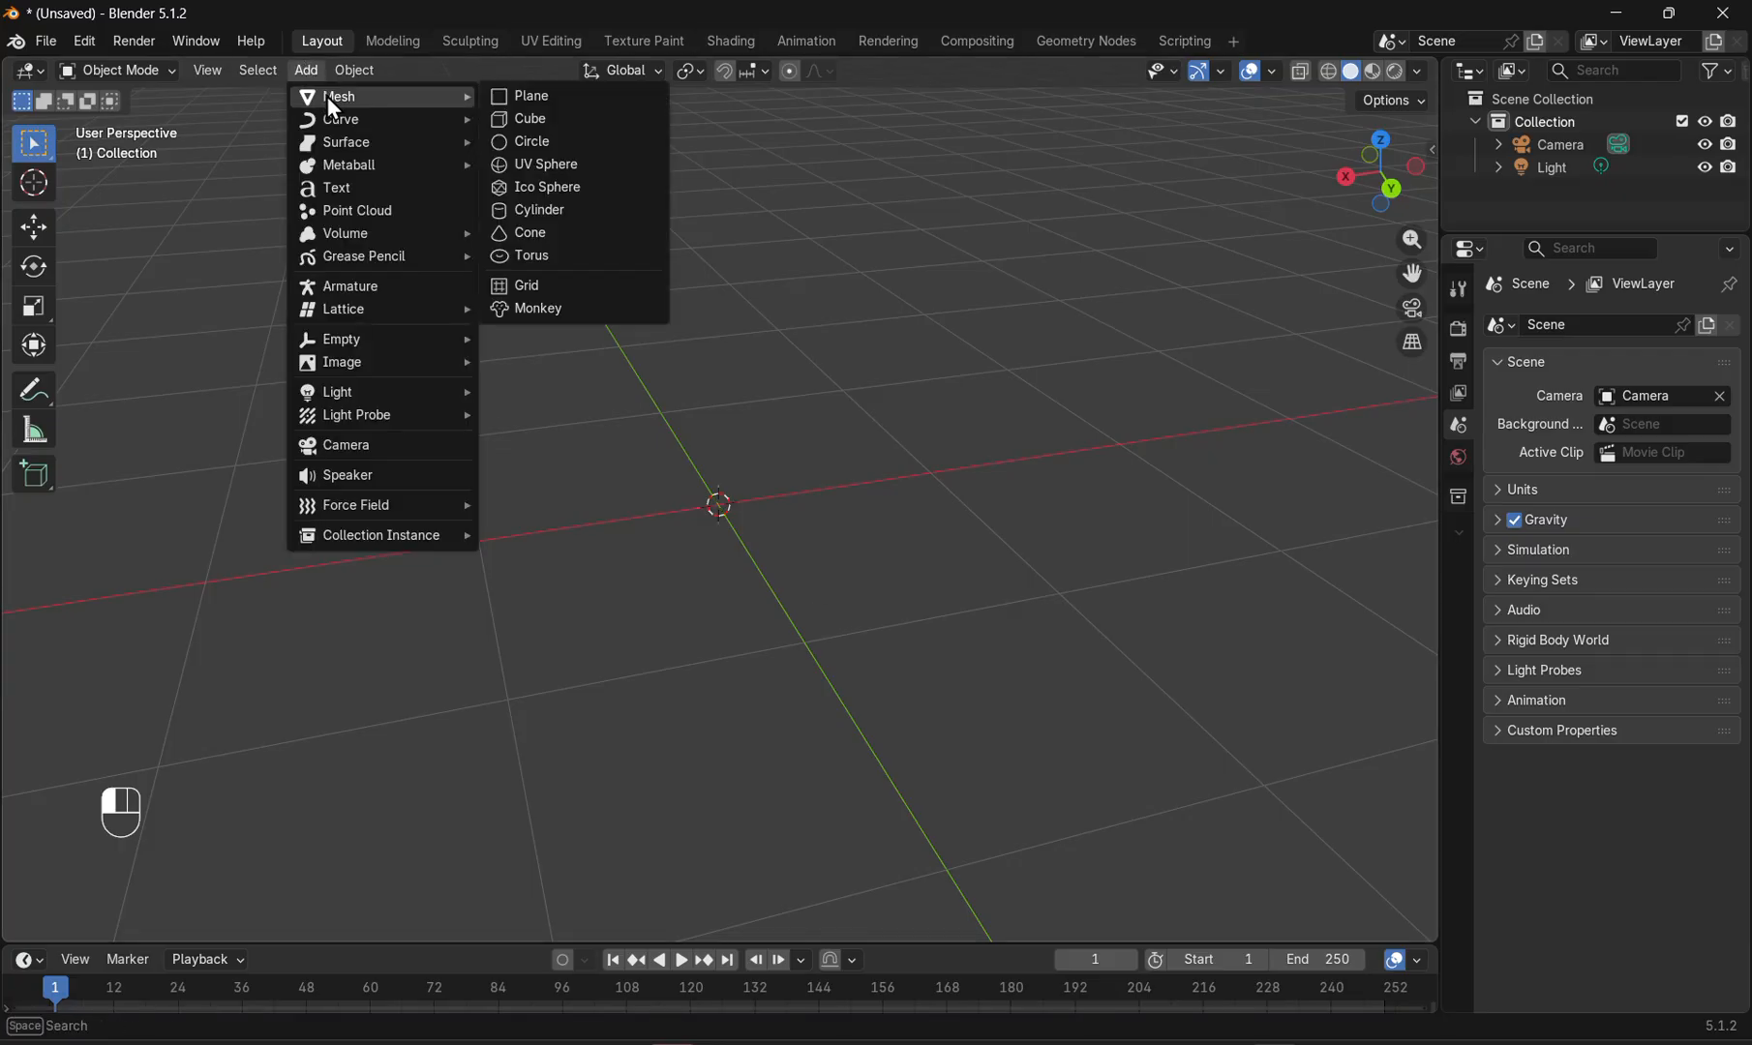
click(543, 92)
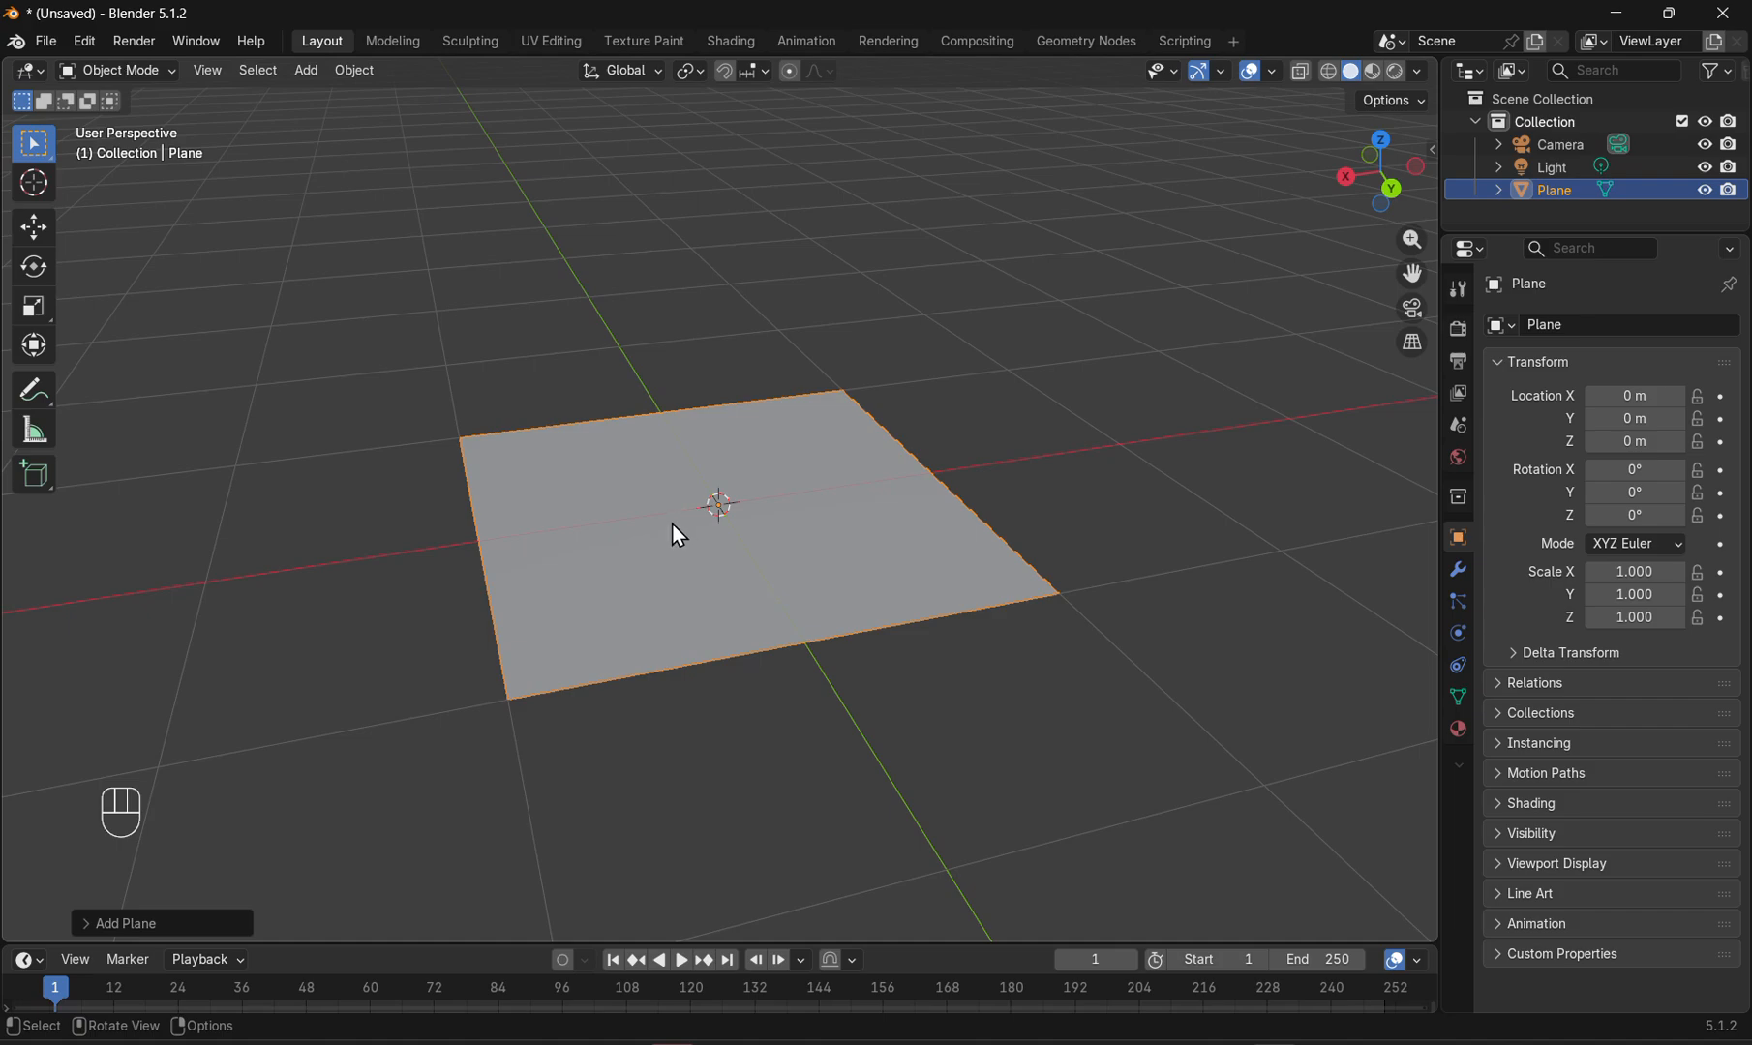
- Enter Edit Mode on the plane and delete one corner vertex so only two connected edges remain
key(Tab)
middle_drag(644, 530, 645, 578)
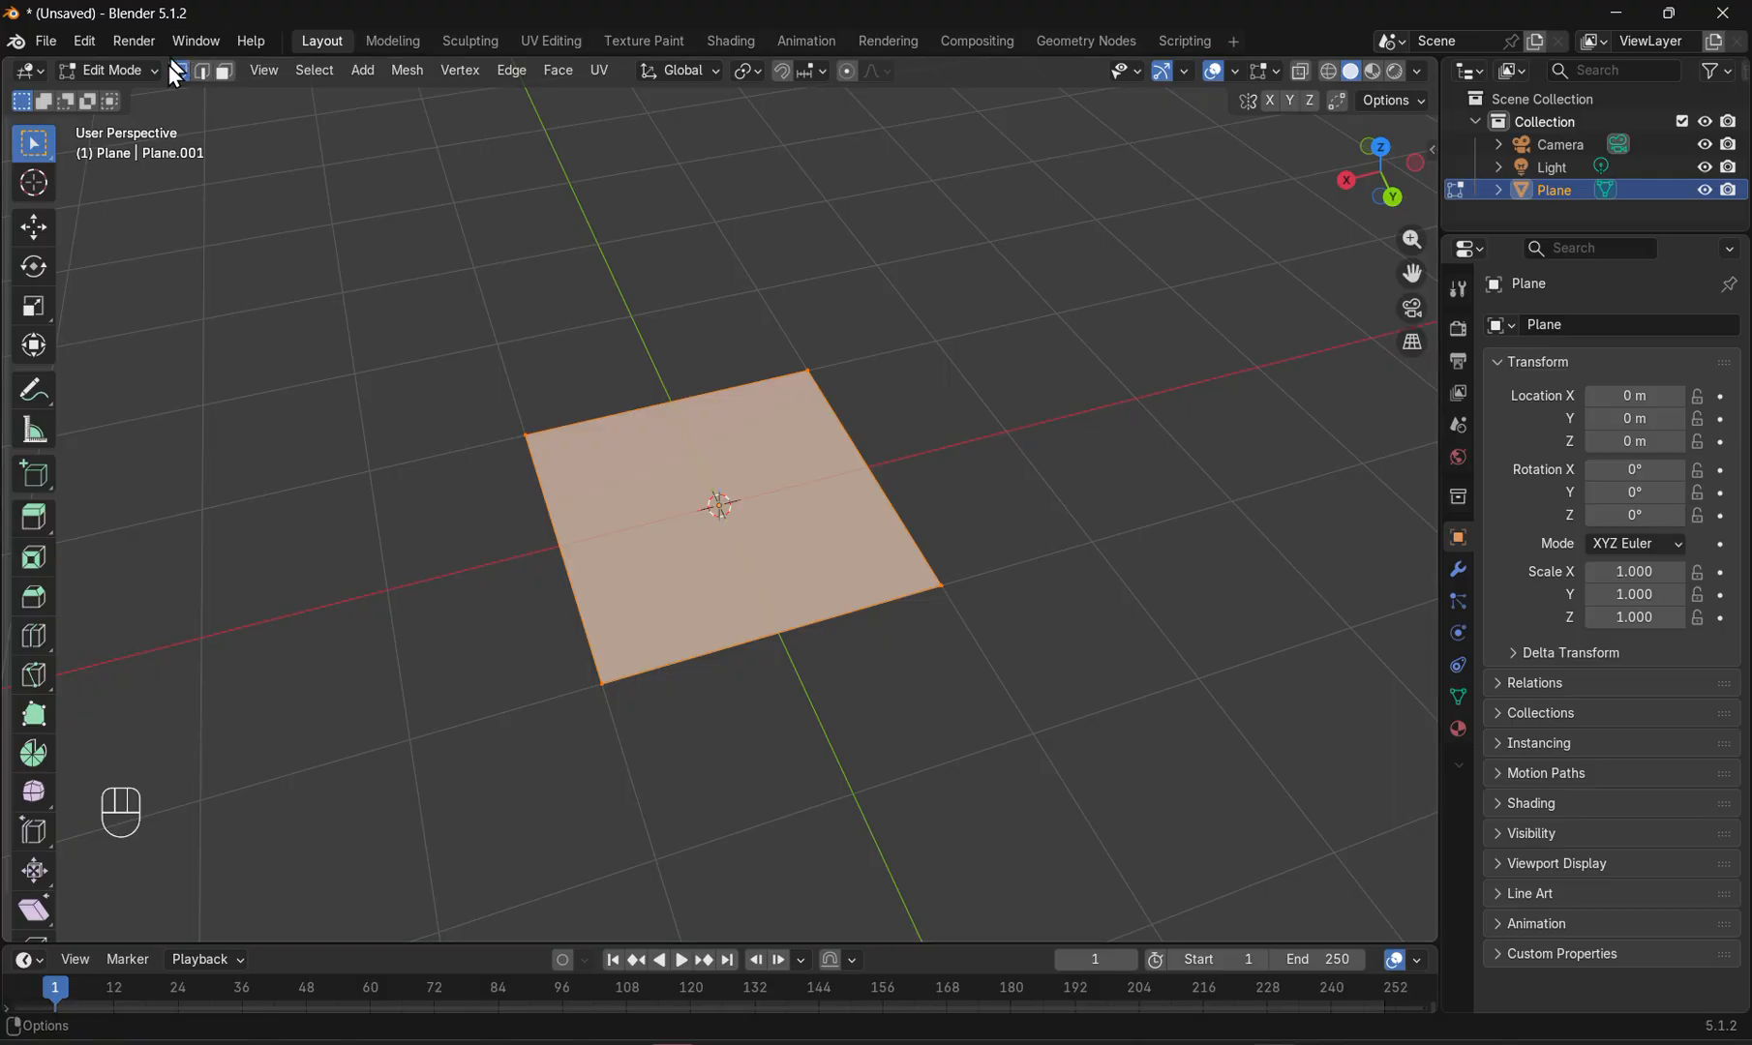
click(525, 435)
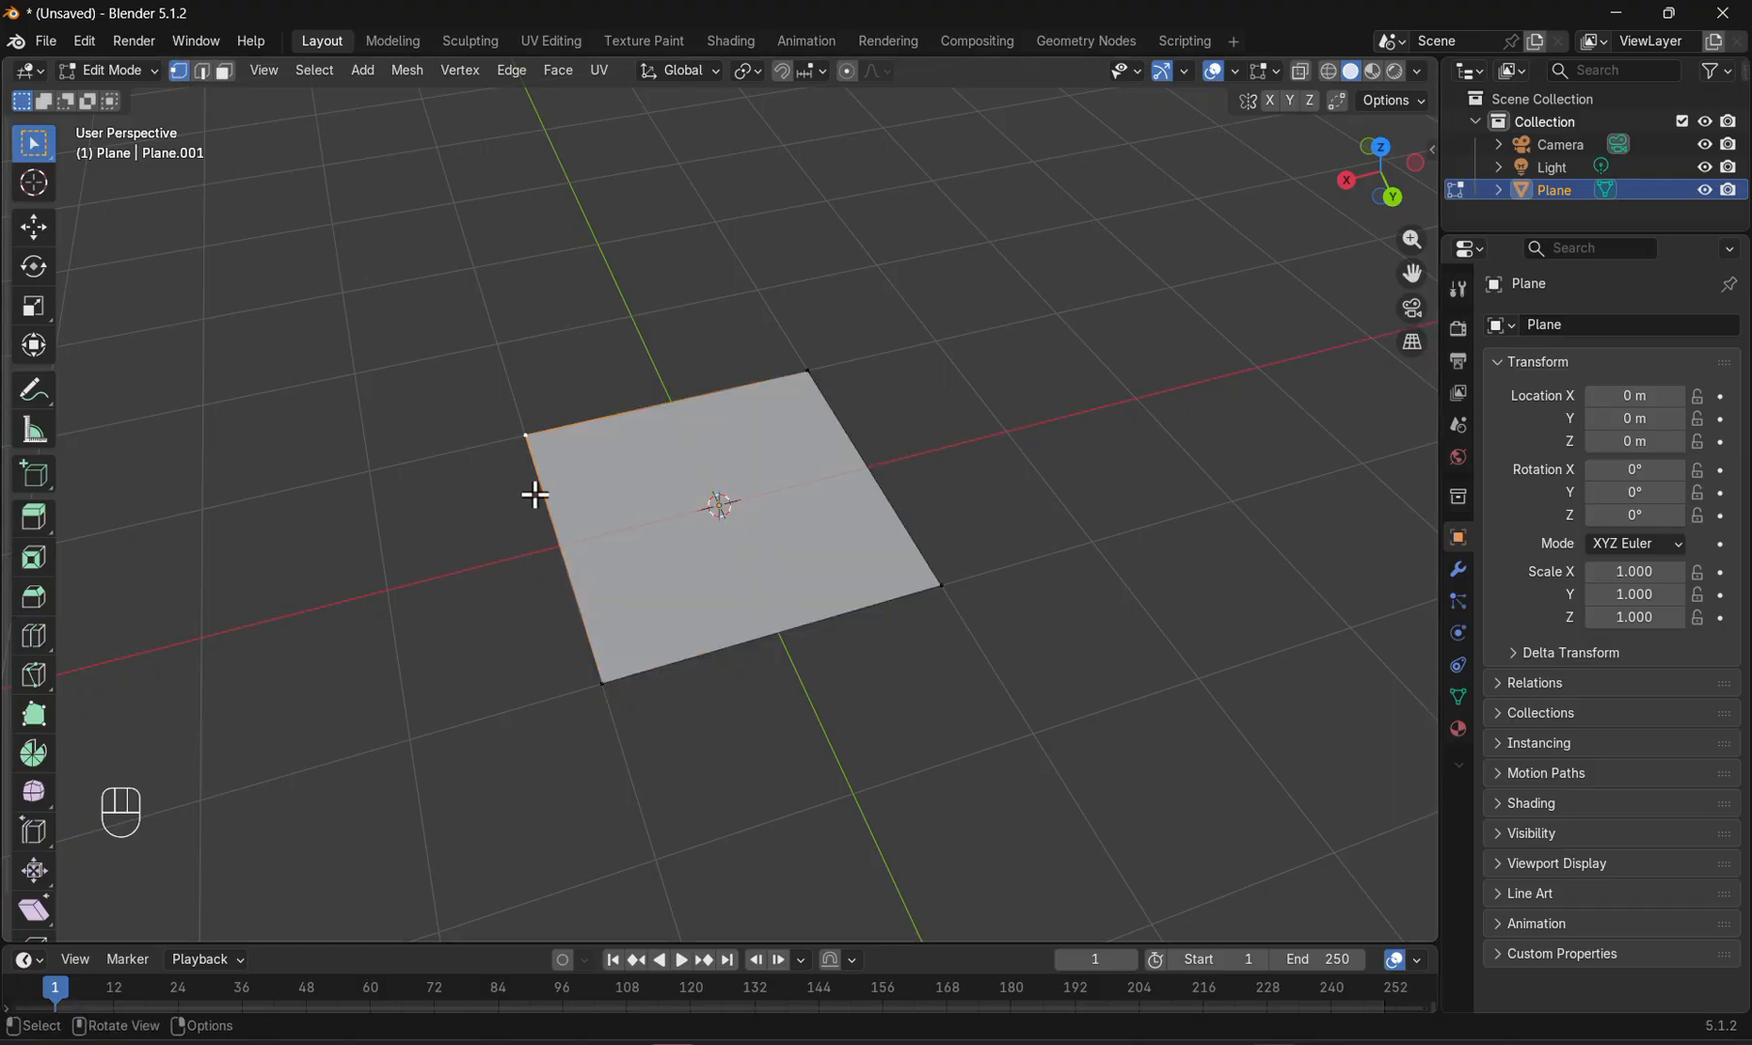
key(x)
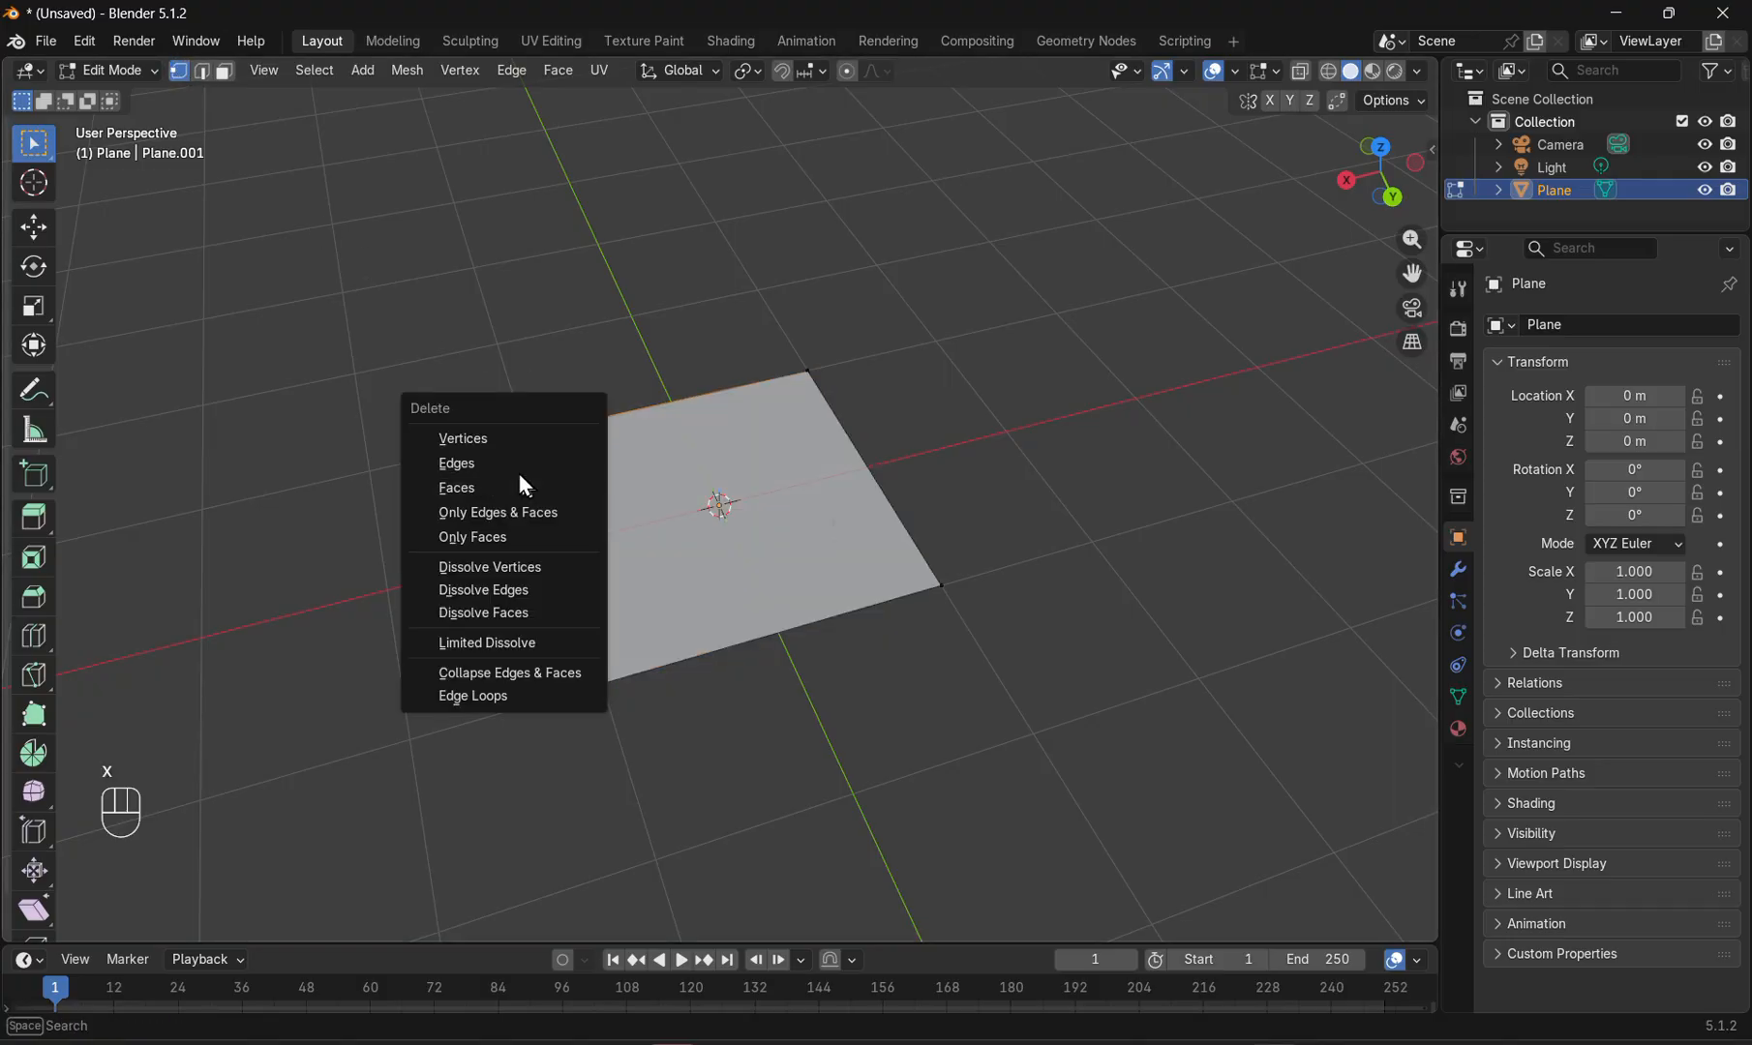
click(498, 447)
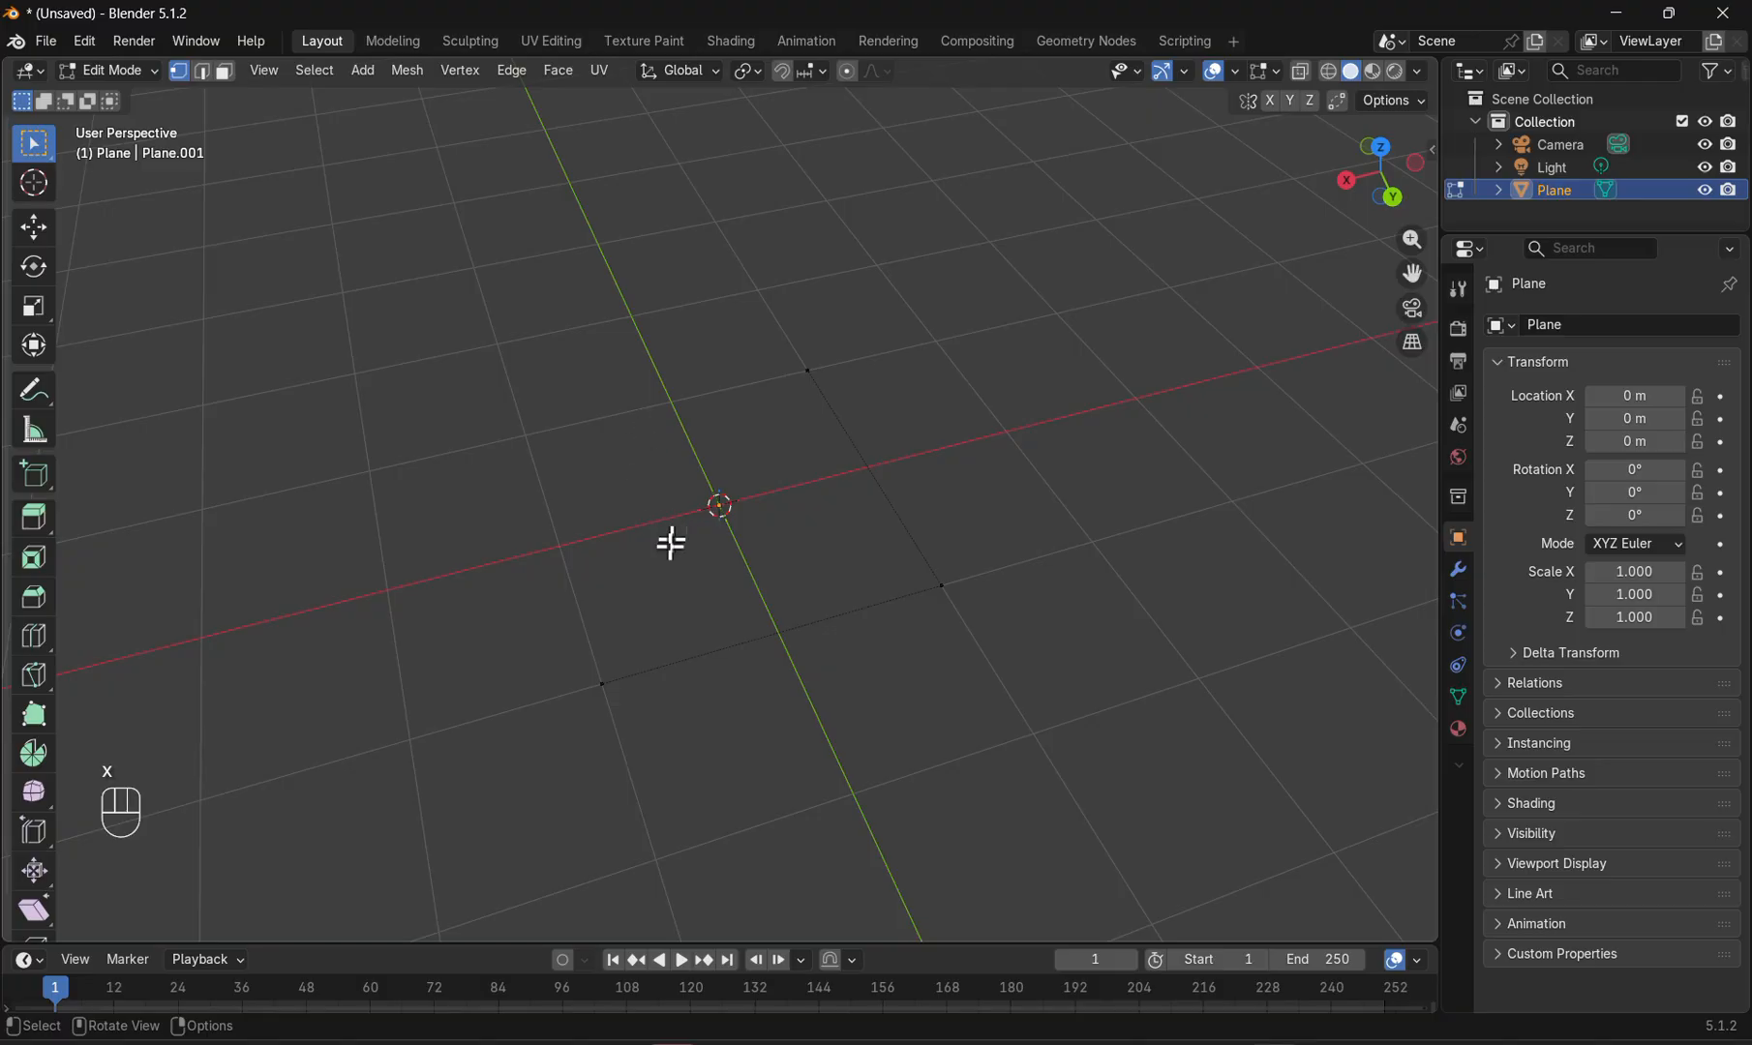
- Move the end vertex of the edge parallel to Y along the Y axis to shorten that edge
scroll(629, 680, up, 1)
click(575, 727)
key(a)
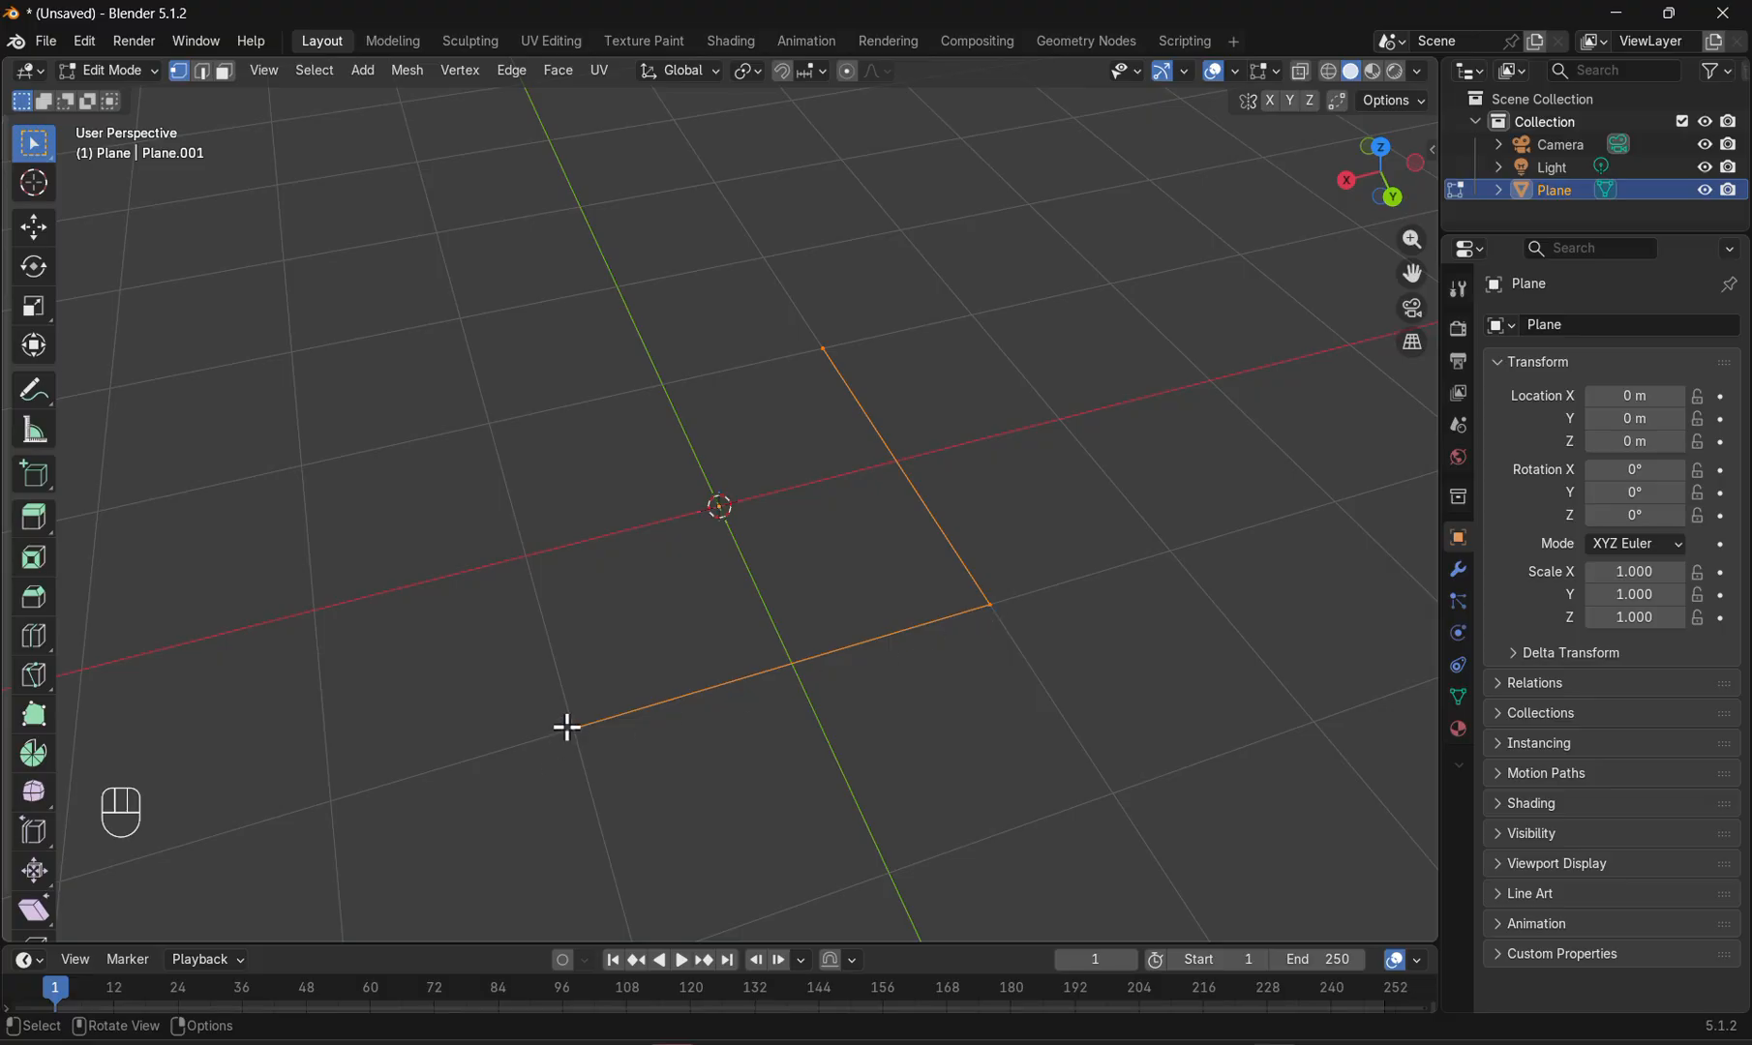
click(821, 350)
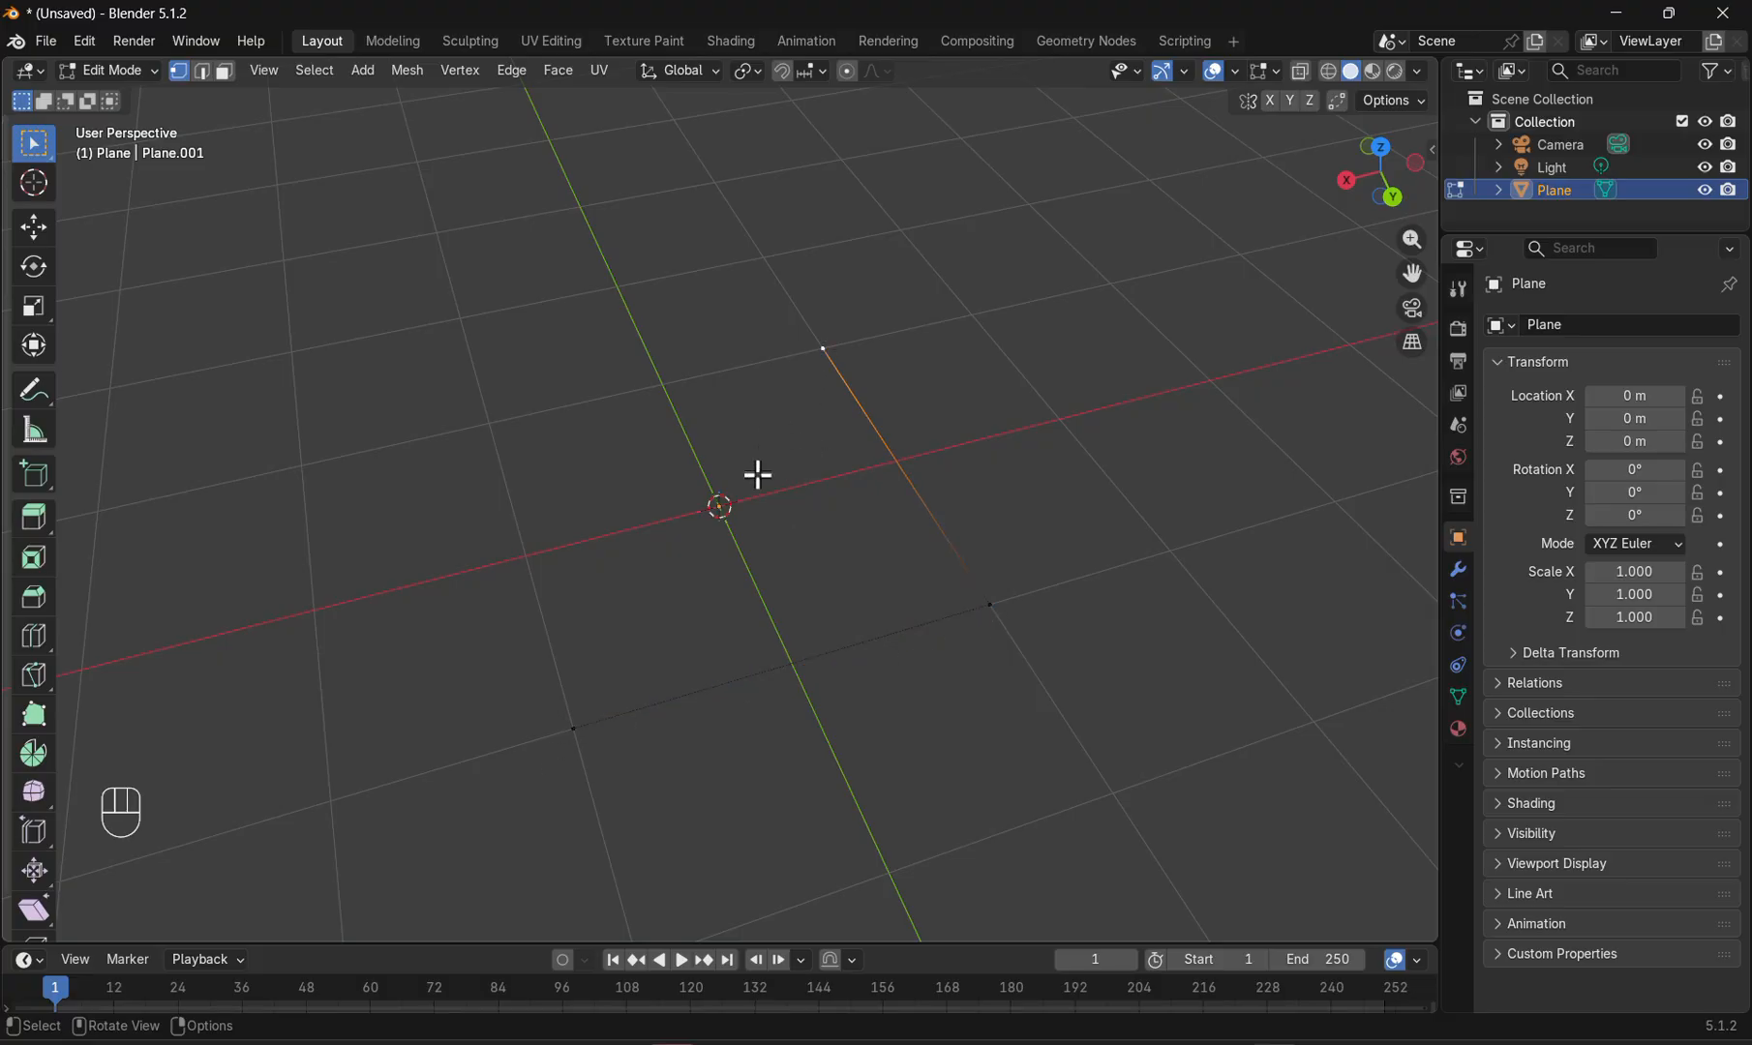
key(g)
key(y)
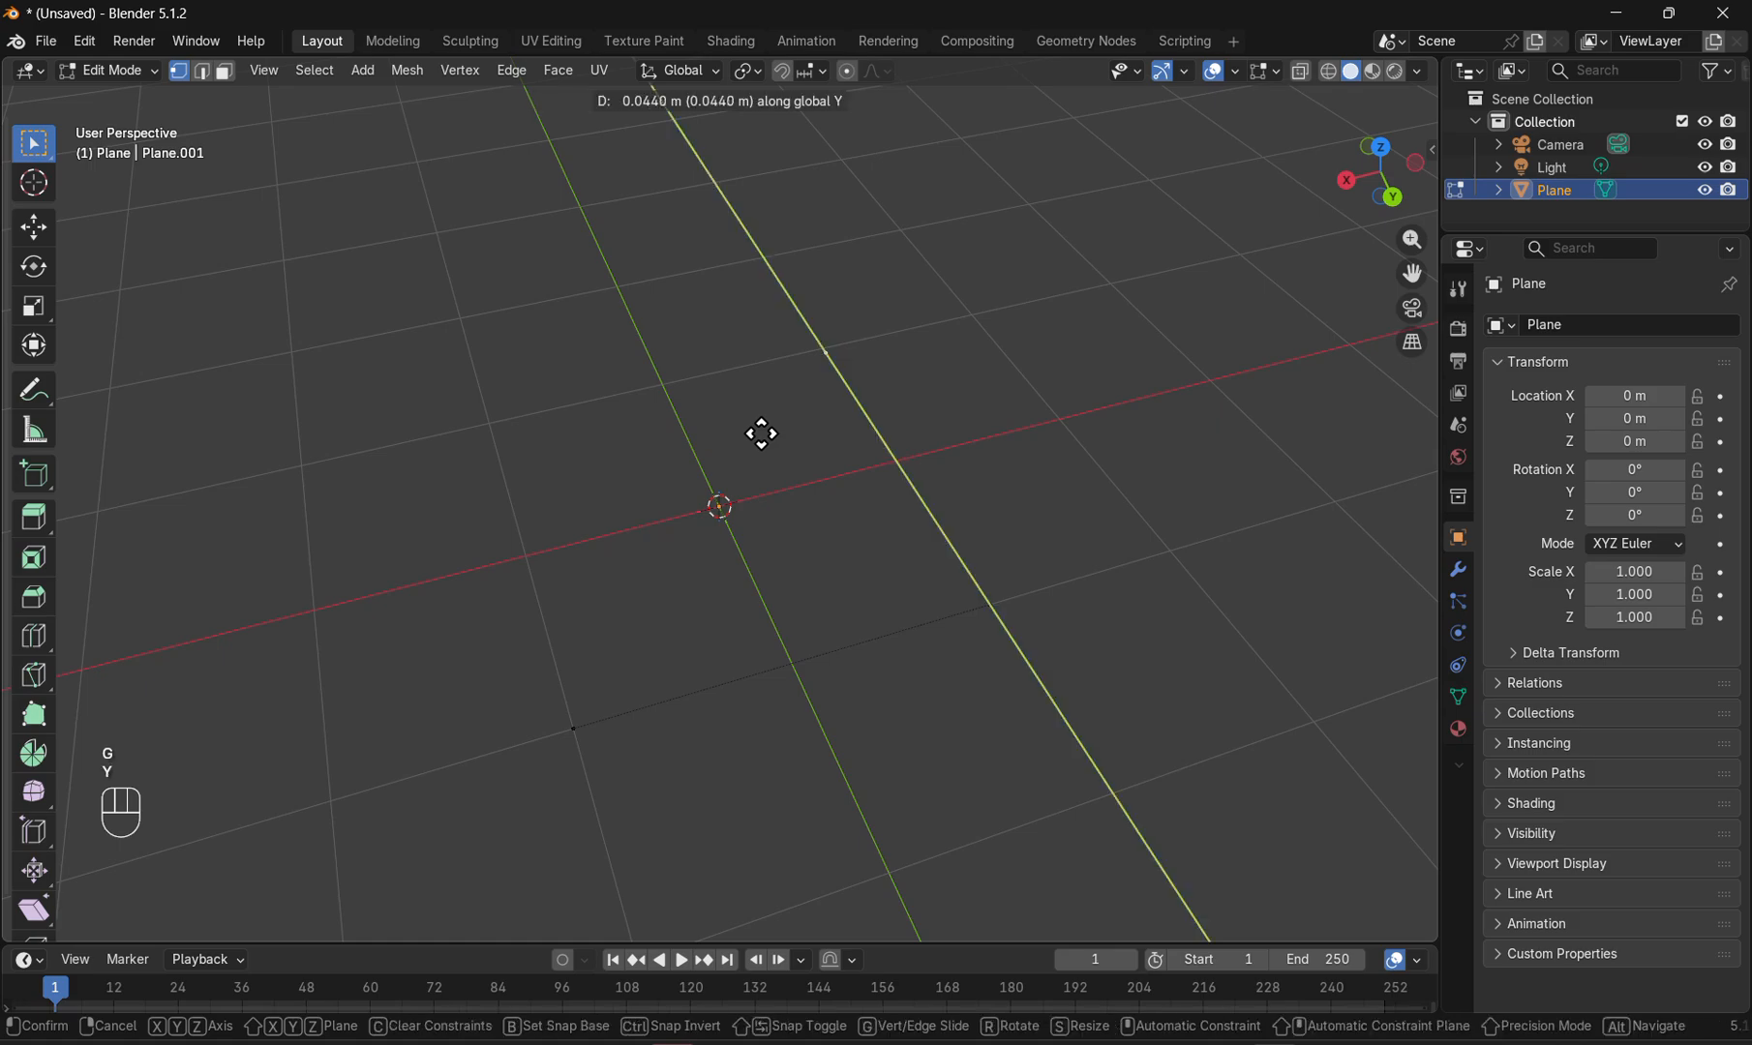
click(910, 605)
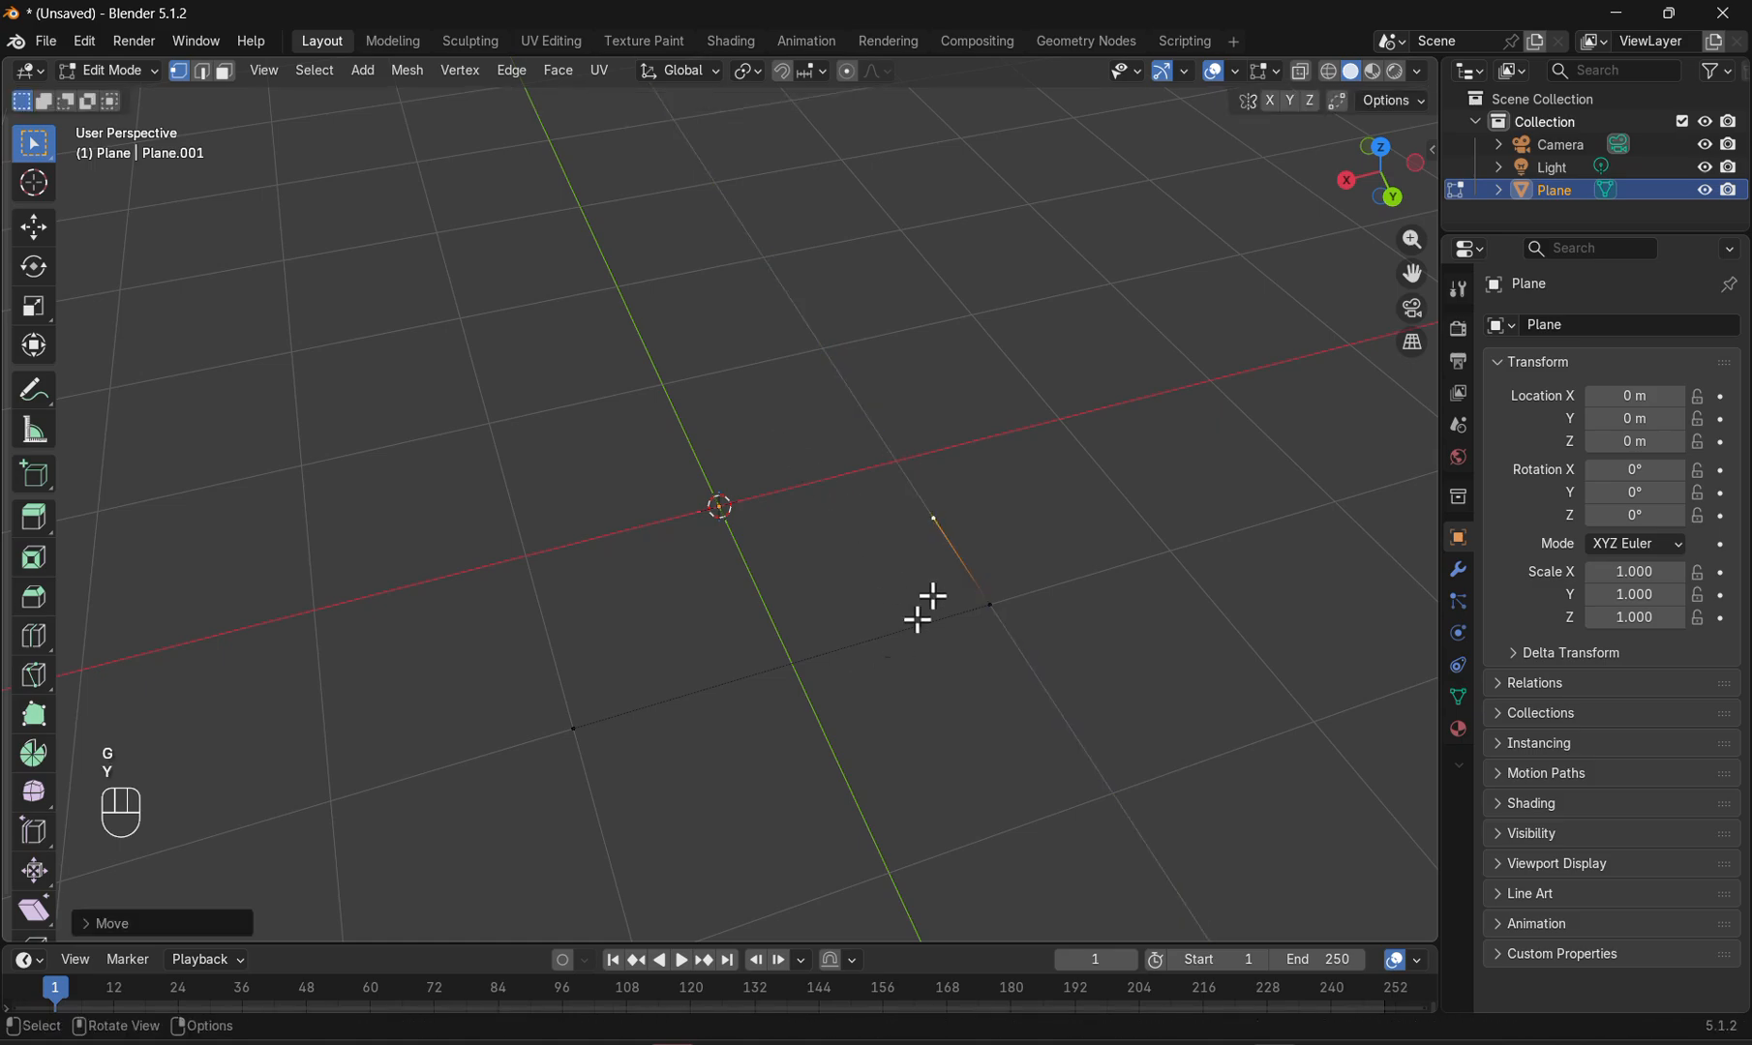
- Extrude the outline's other end vertex a short distance along the Y axis, towards the origin side
click(574, 728)
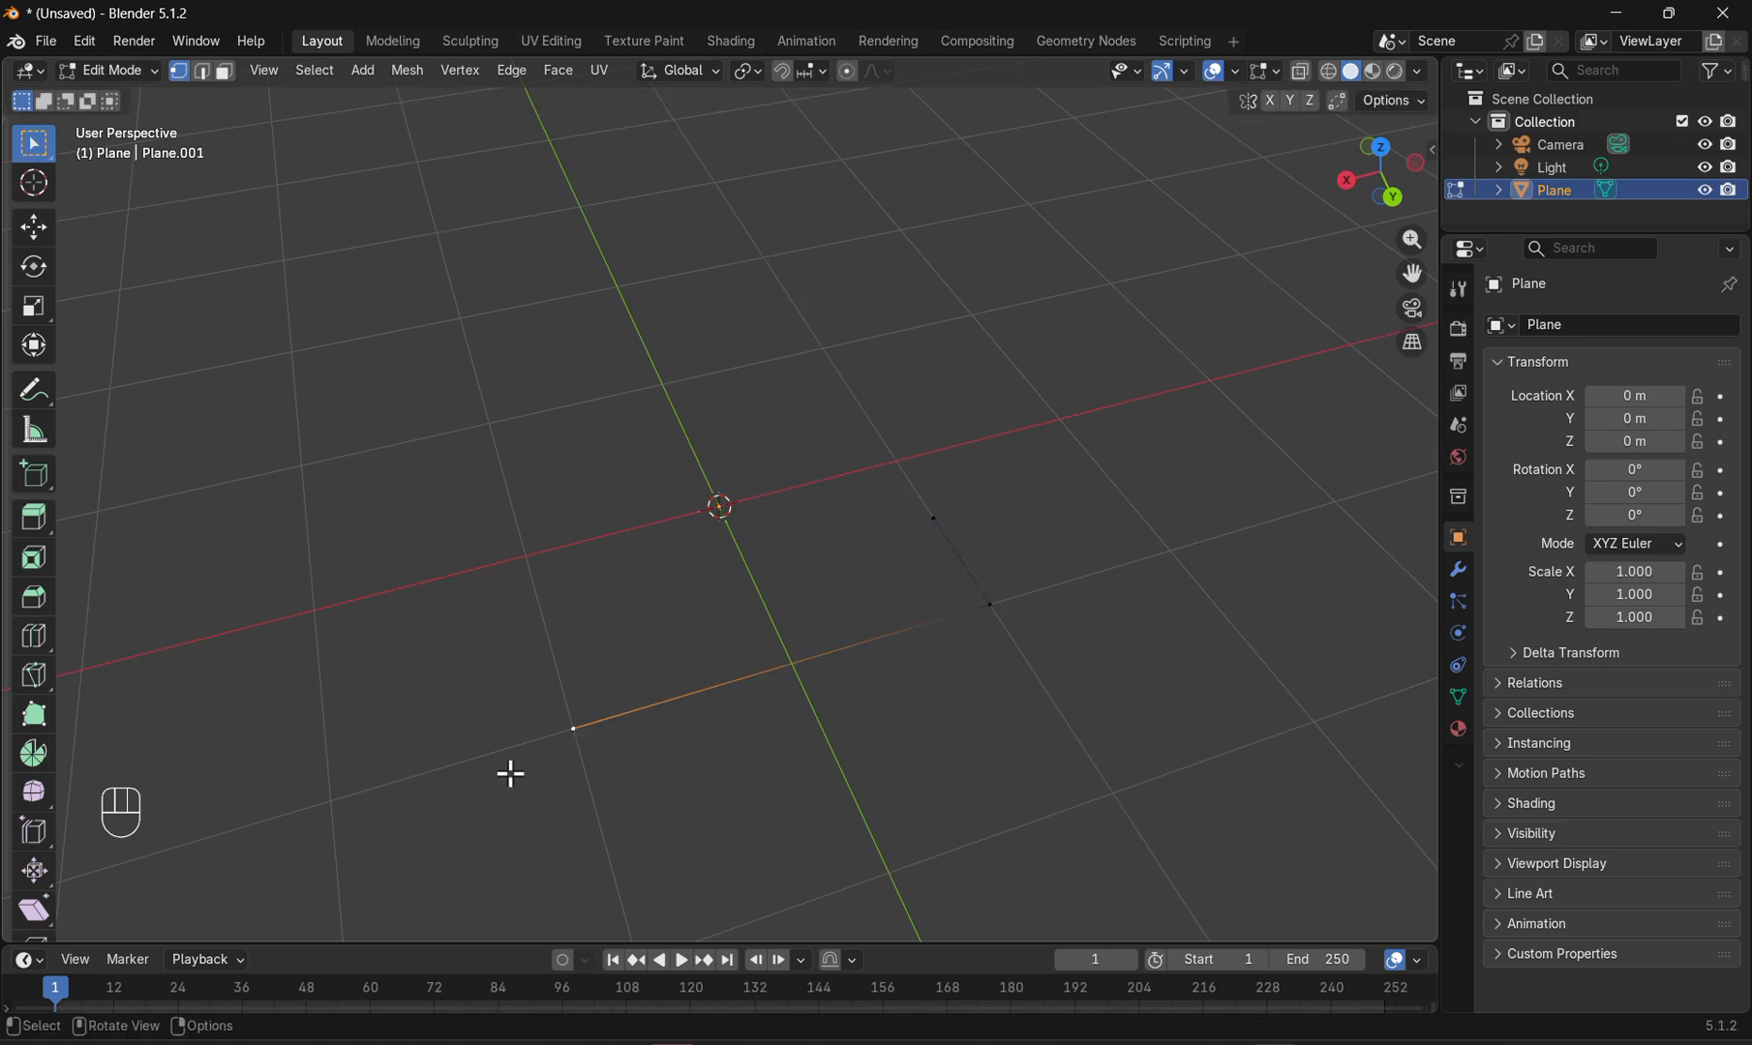
key(e)
key(y)
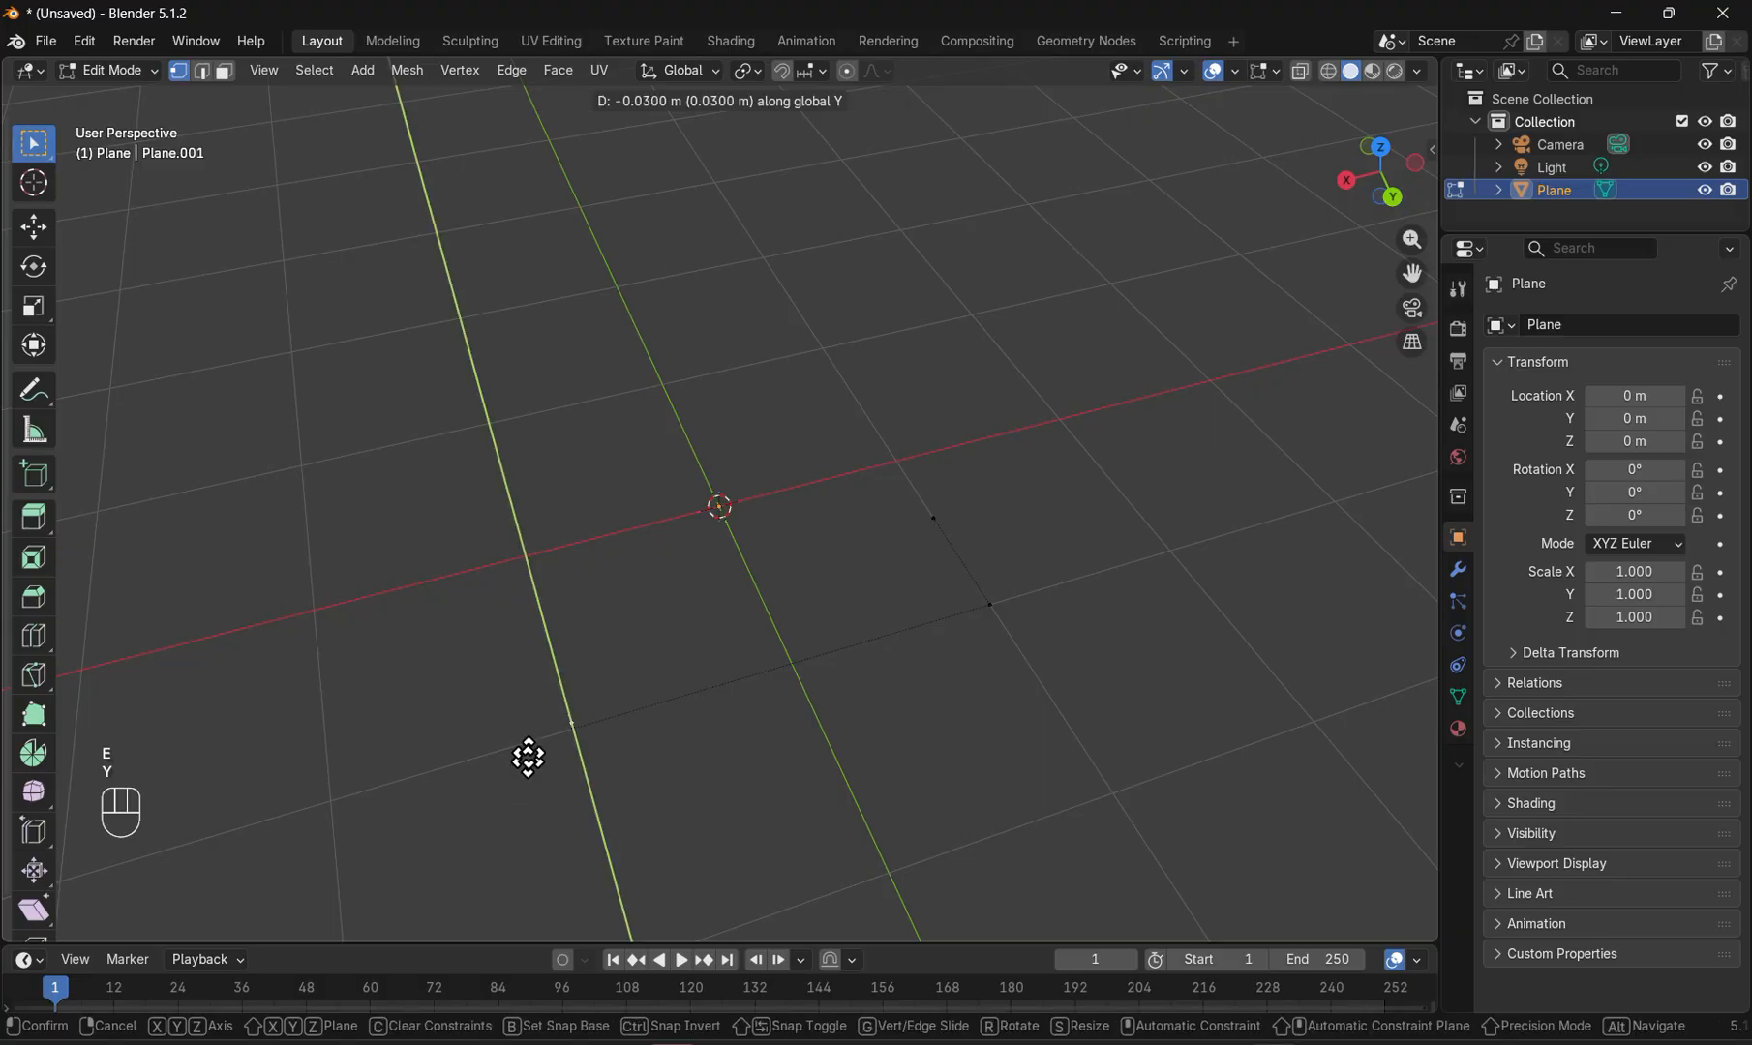
click(547, 706)
- Extrude the new end vertex outward along X and move it along Y to form a long slanted edge
key(e)
key(x)
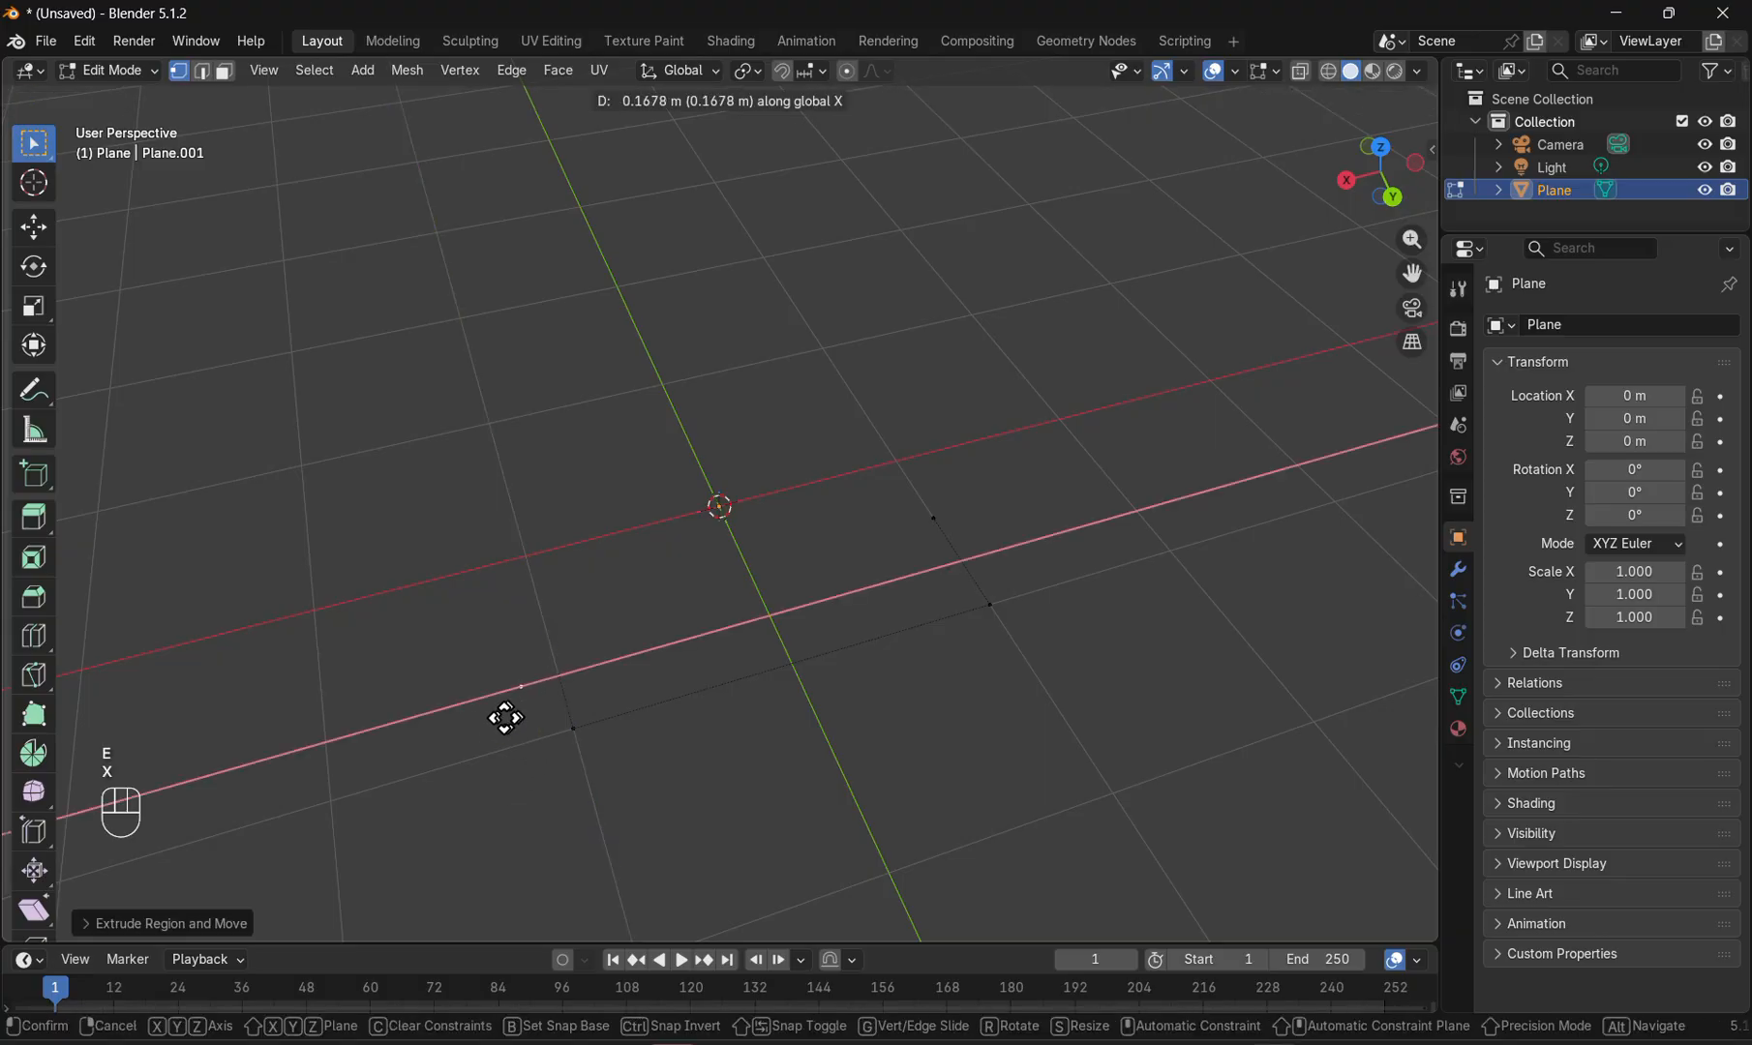
click(422, 733)
key(g)
key(y)
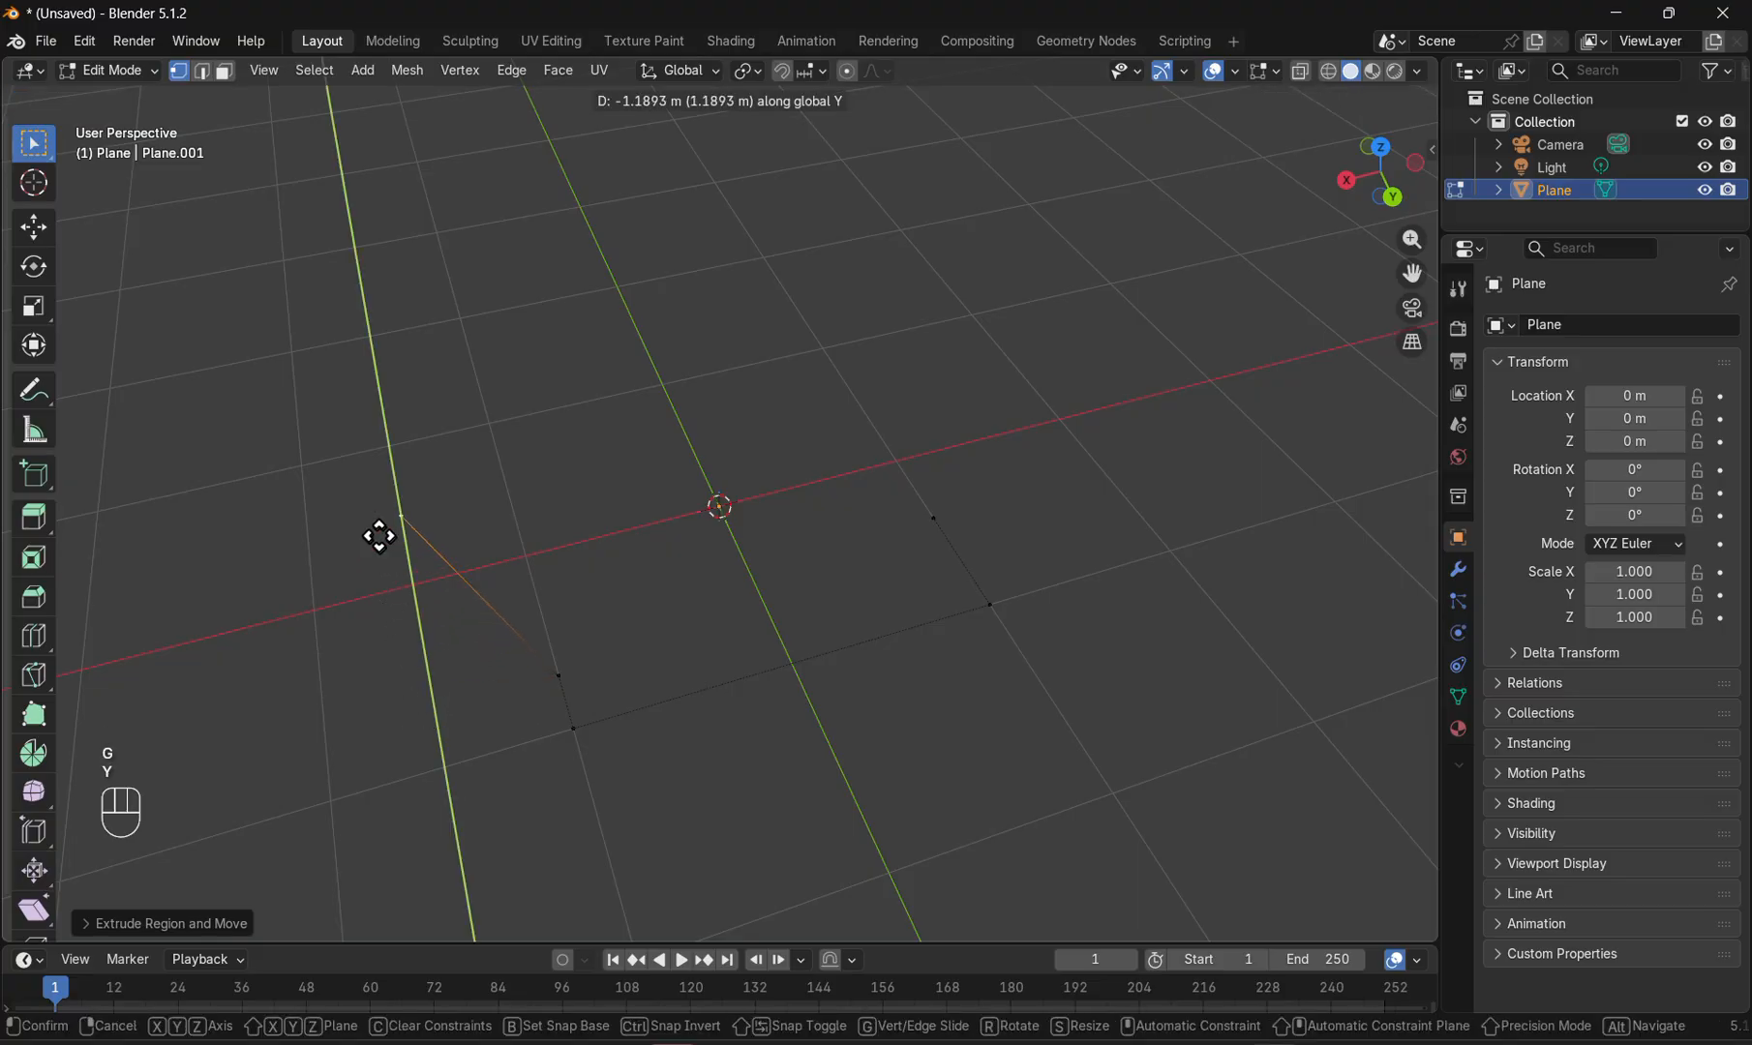
click(379, 533)
- From the top viewpoint, extrude the slanted edge's end vertex into nine chained vertices tracing the first leg's tip, an inner arch and the second leg's tip
middle_drag(458, 544, 425, 587)
key(a)
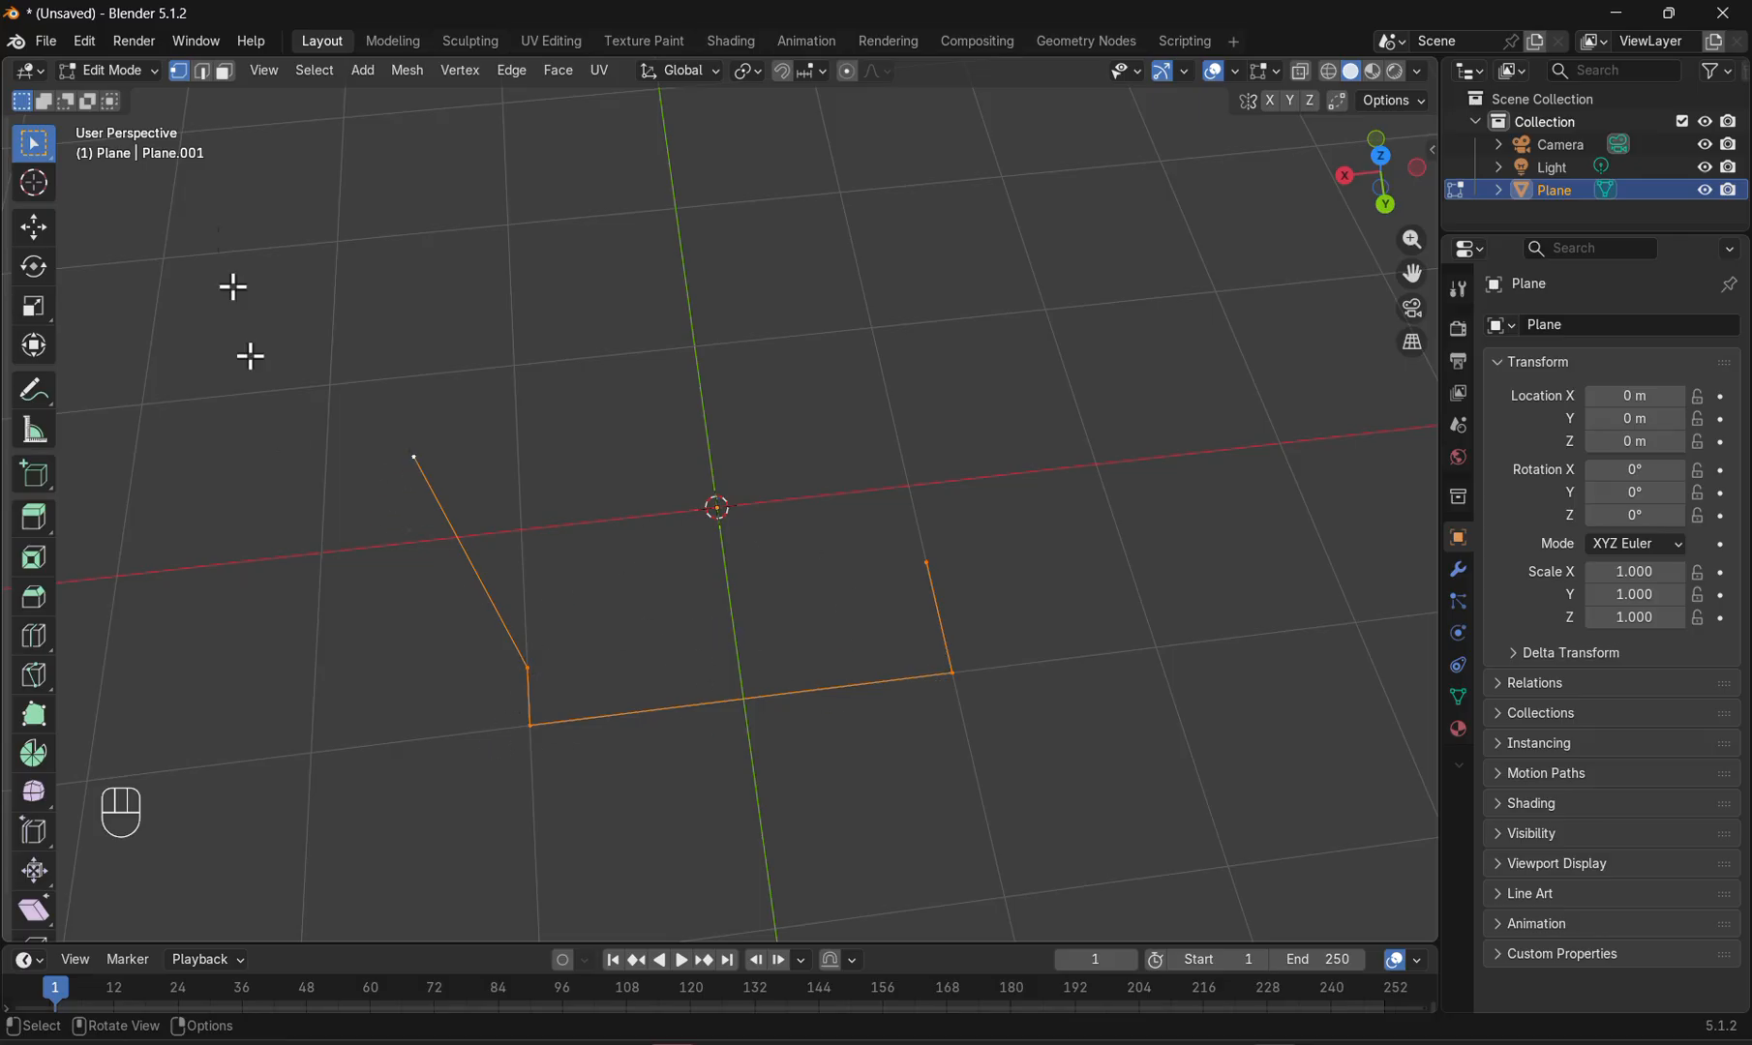
click(265, 70)
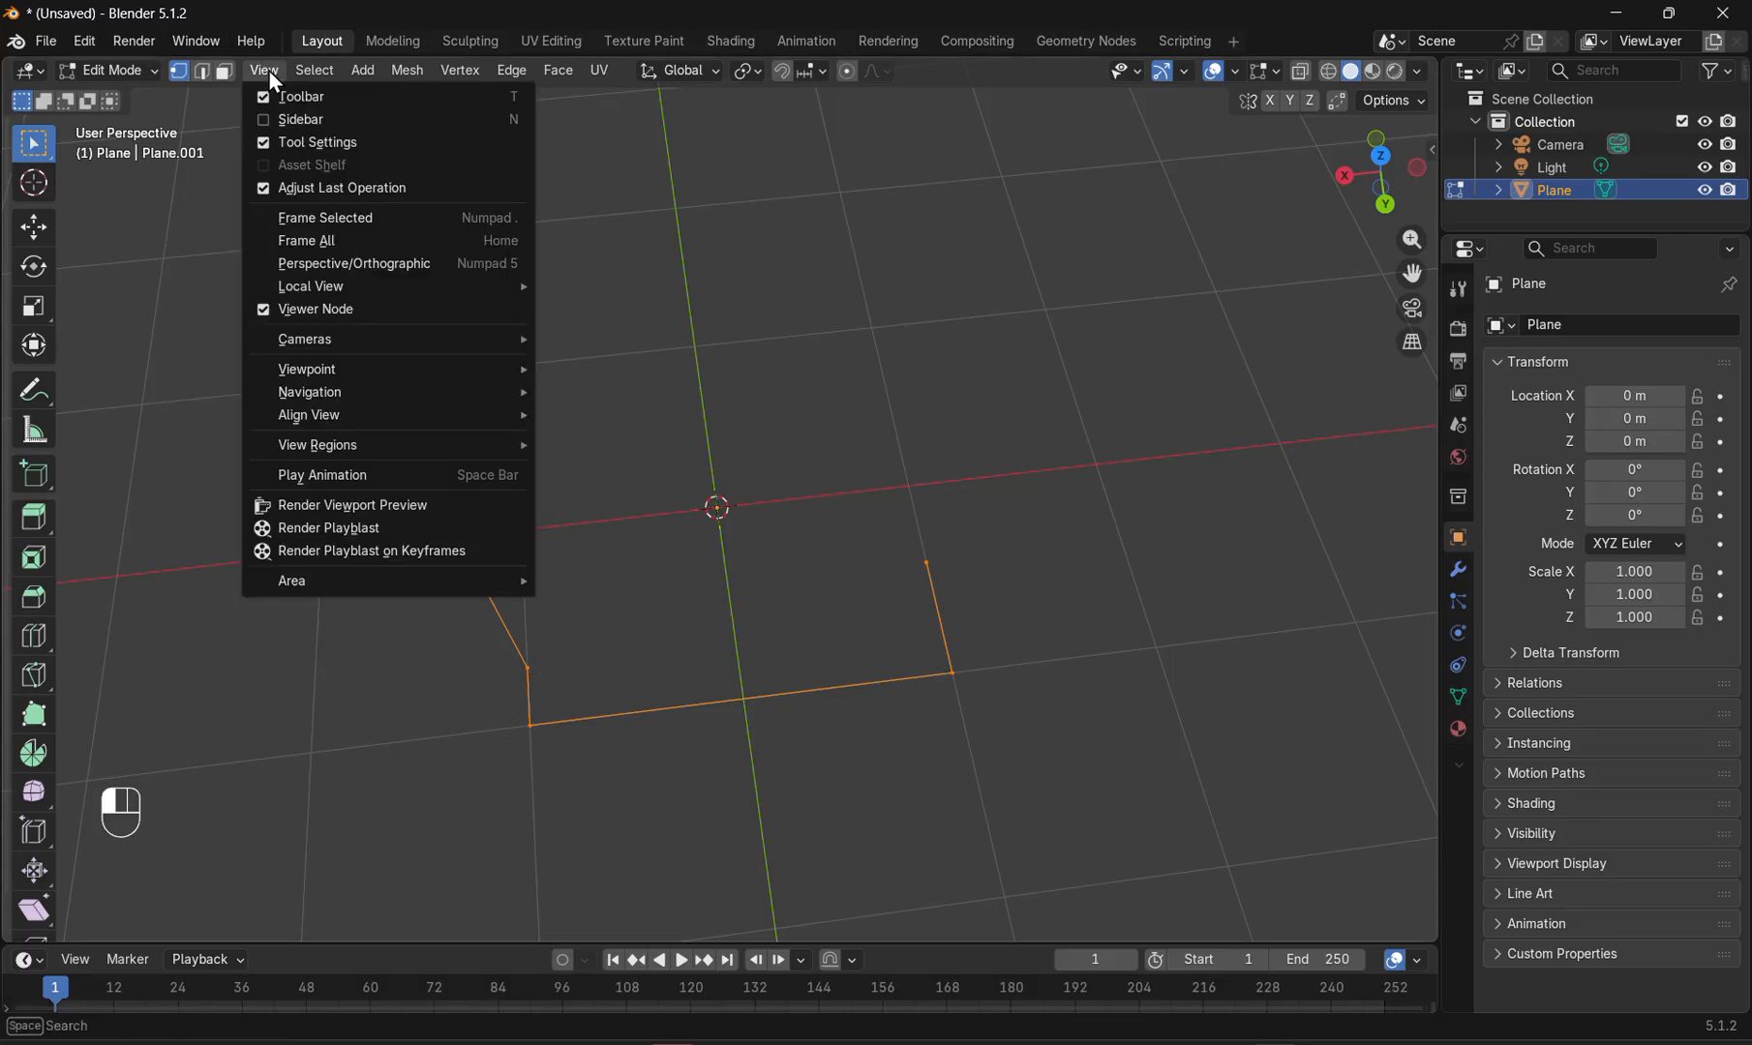
mouse_move(401, 374)
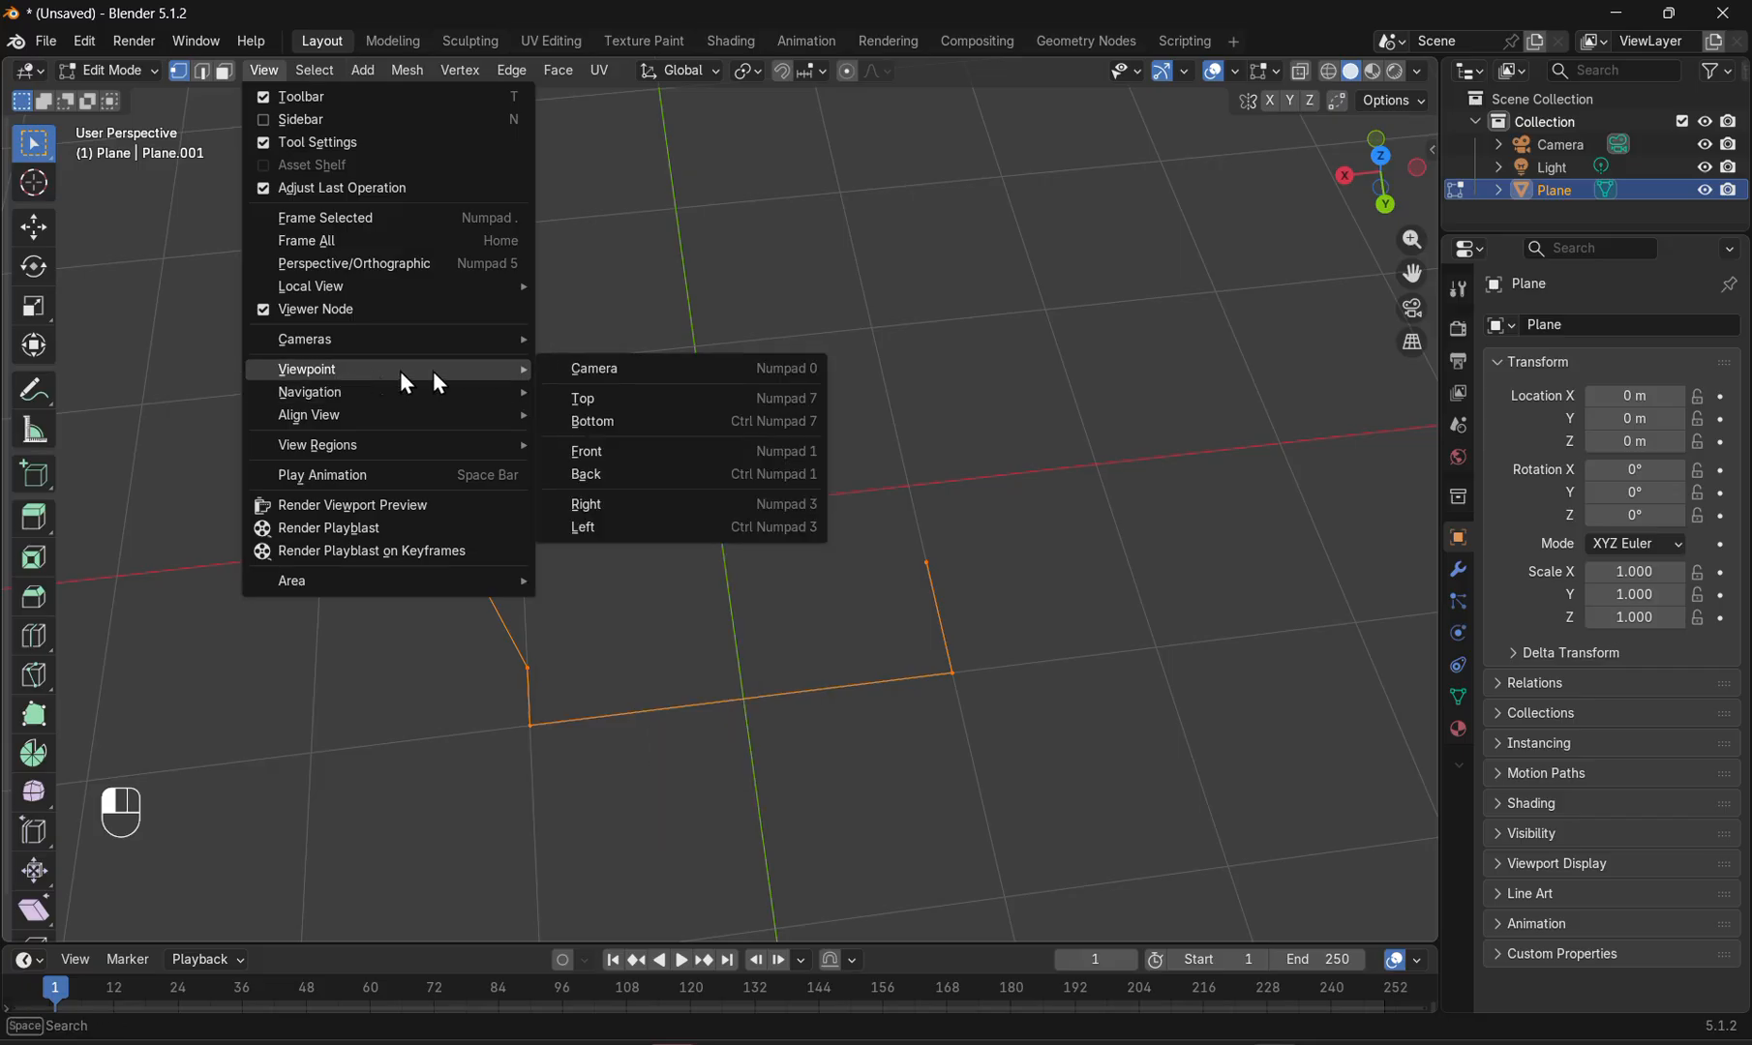
click(584, 399)
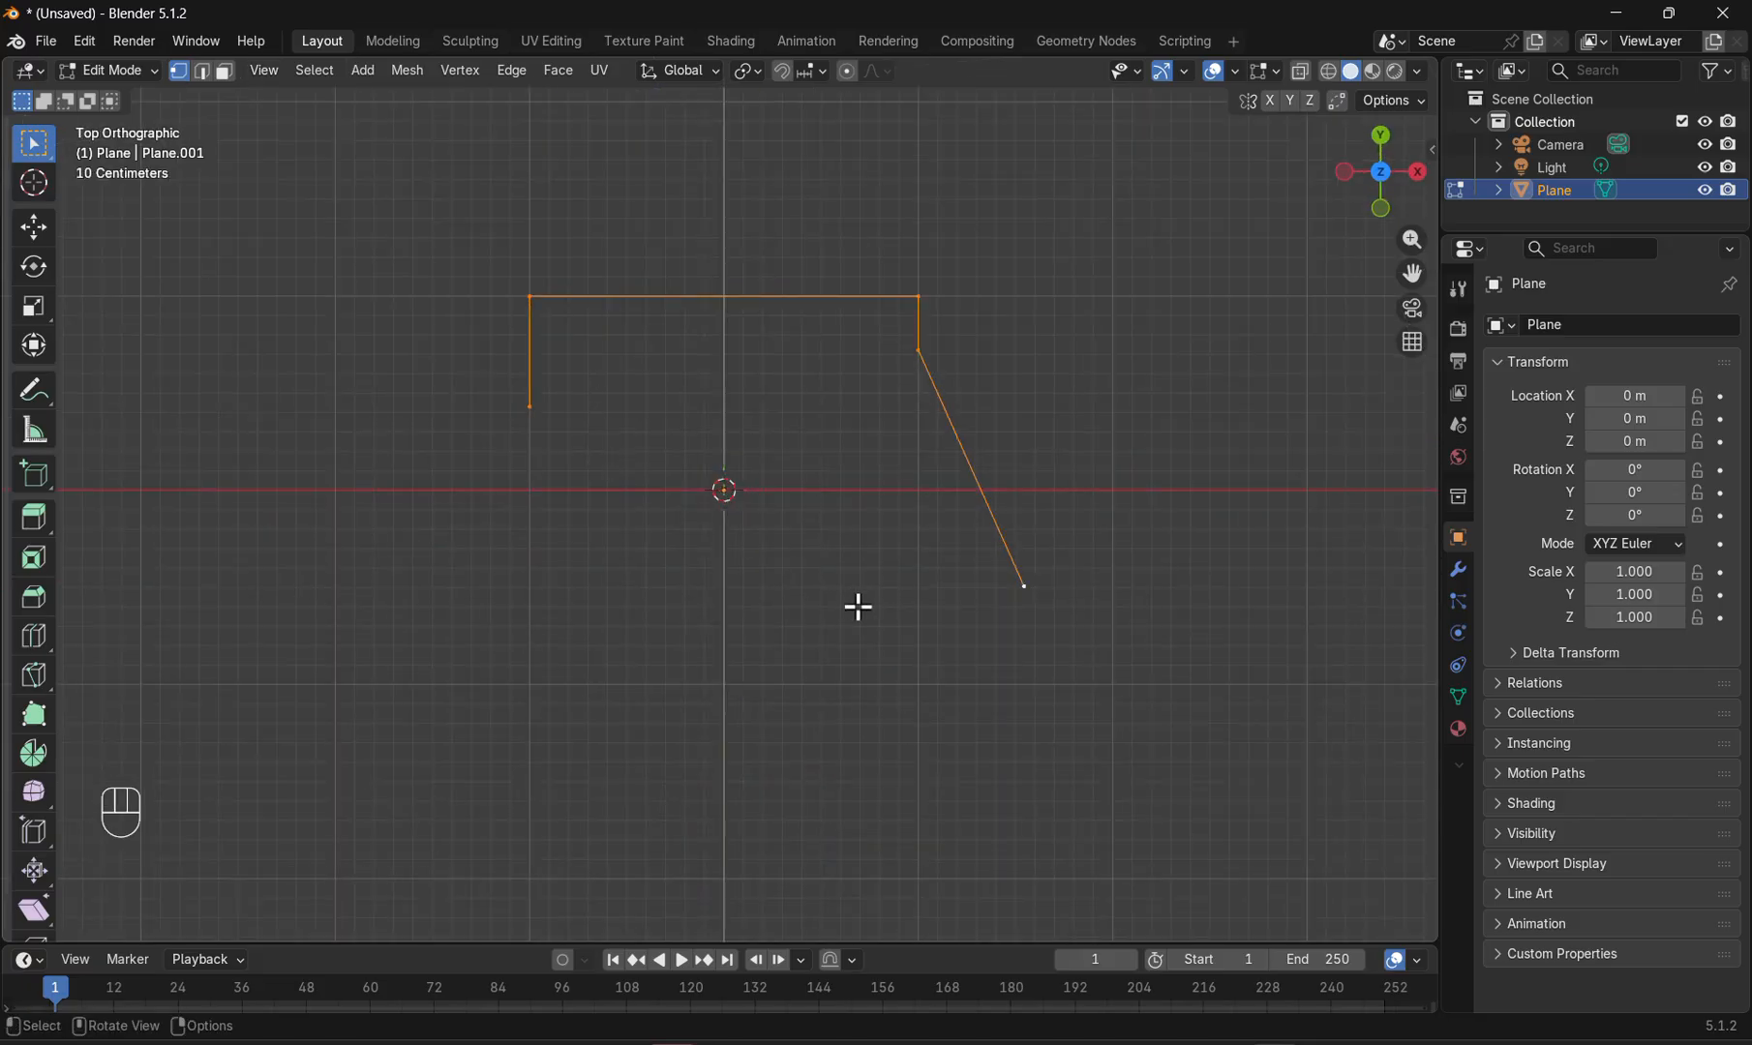
click(1026, 589)
key(e)
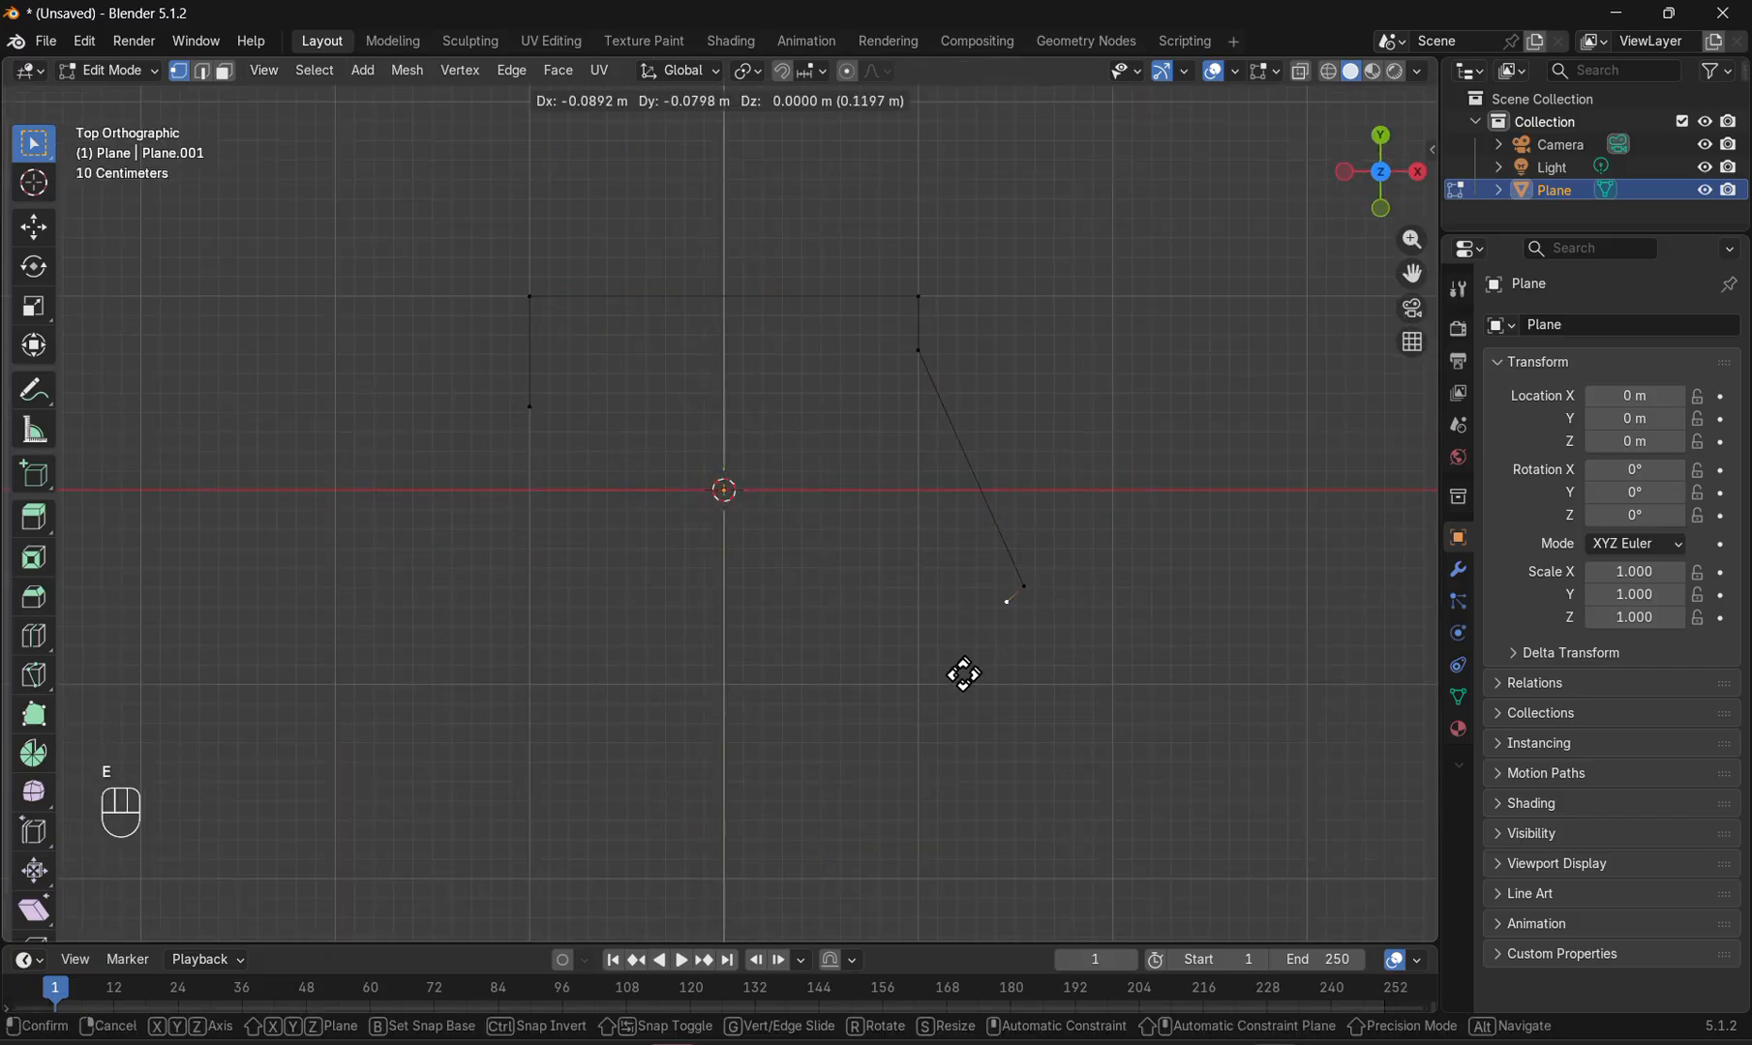
click(922, 707)
key(e)
click(849, 634)
key(e)
click(822, 500)
key(e)
click(711, 438)
key(e)
click(611, 462)
key(e)
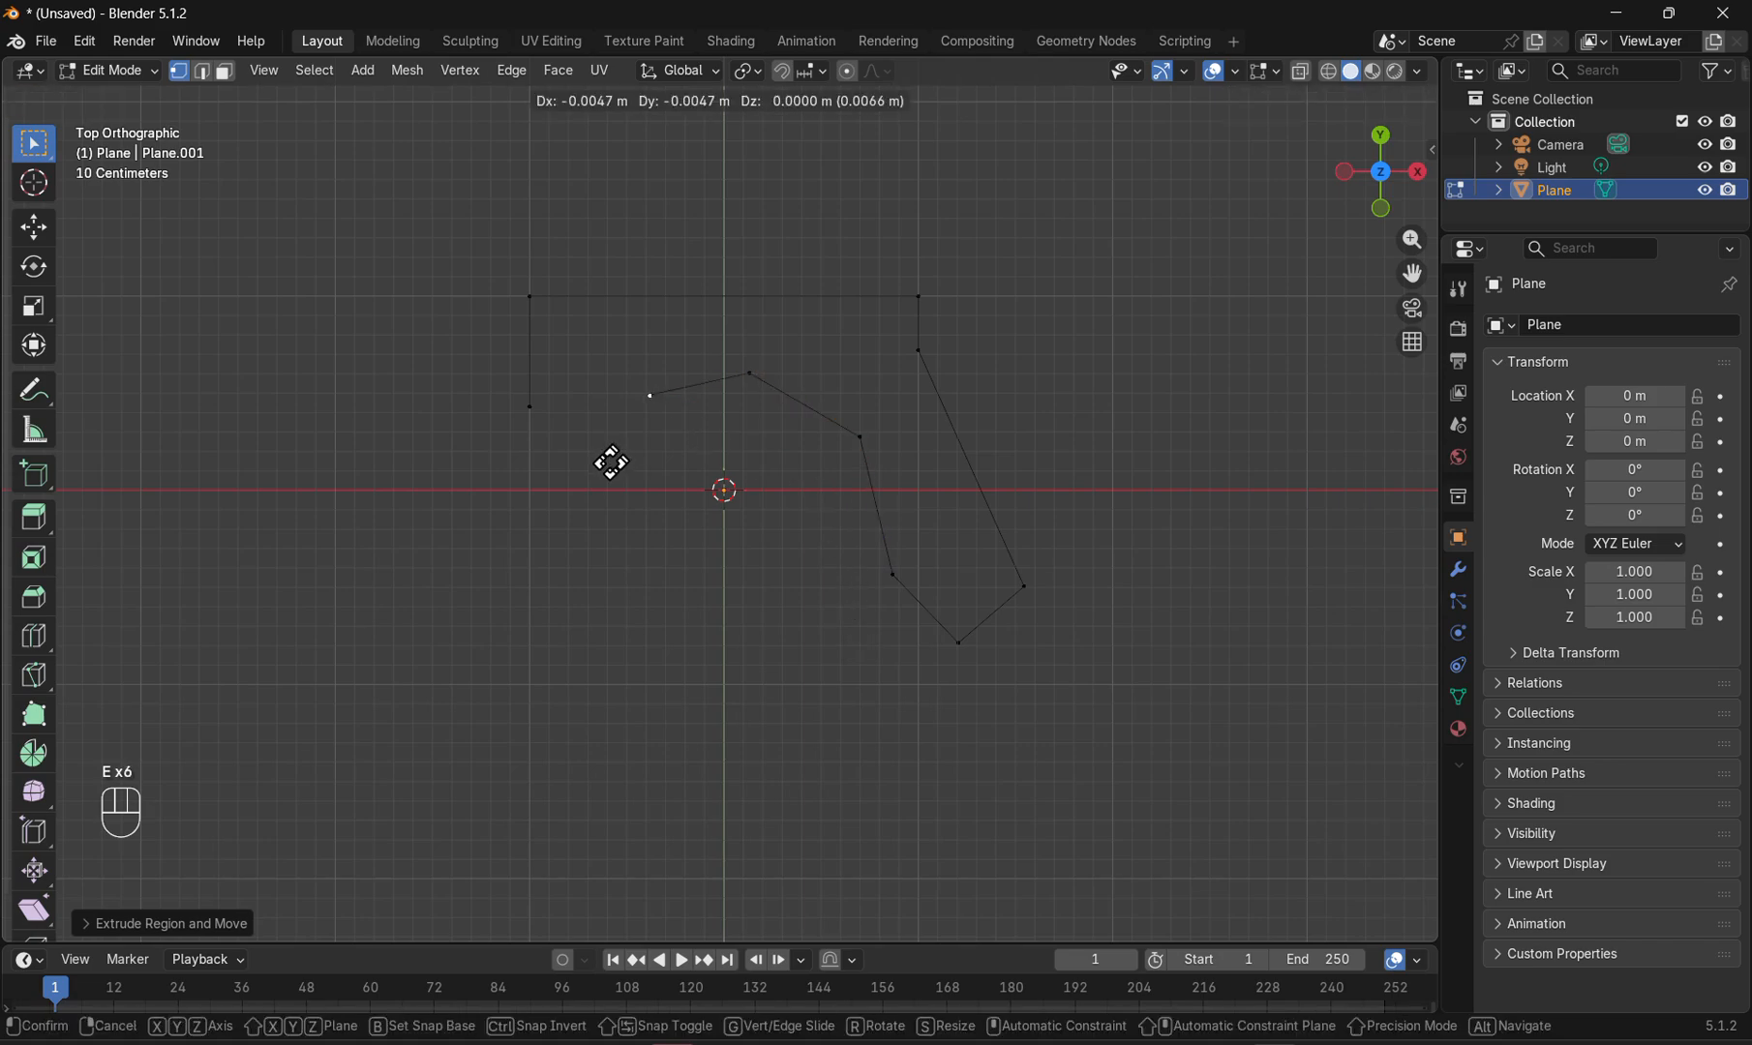
click(540, 558)
key(e)
click(620, 670)
key(e)
click(534, 743)
key(e)
click(489, 690)
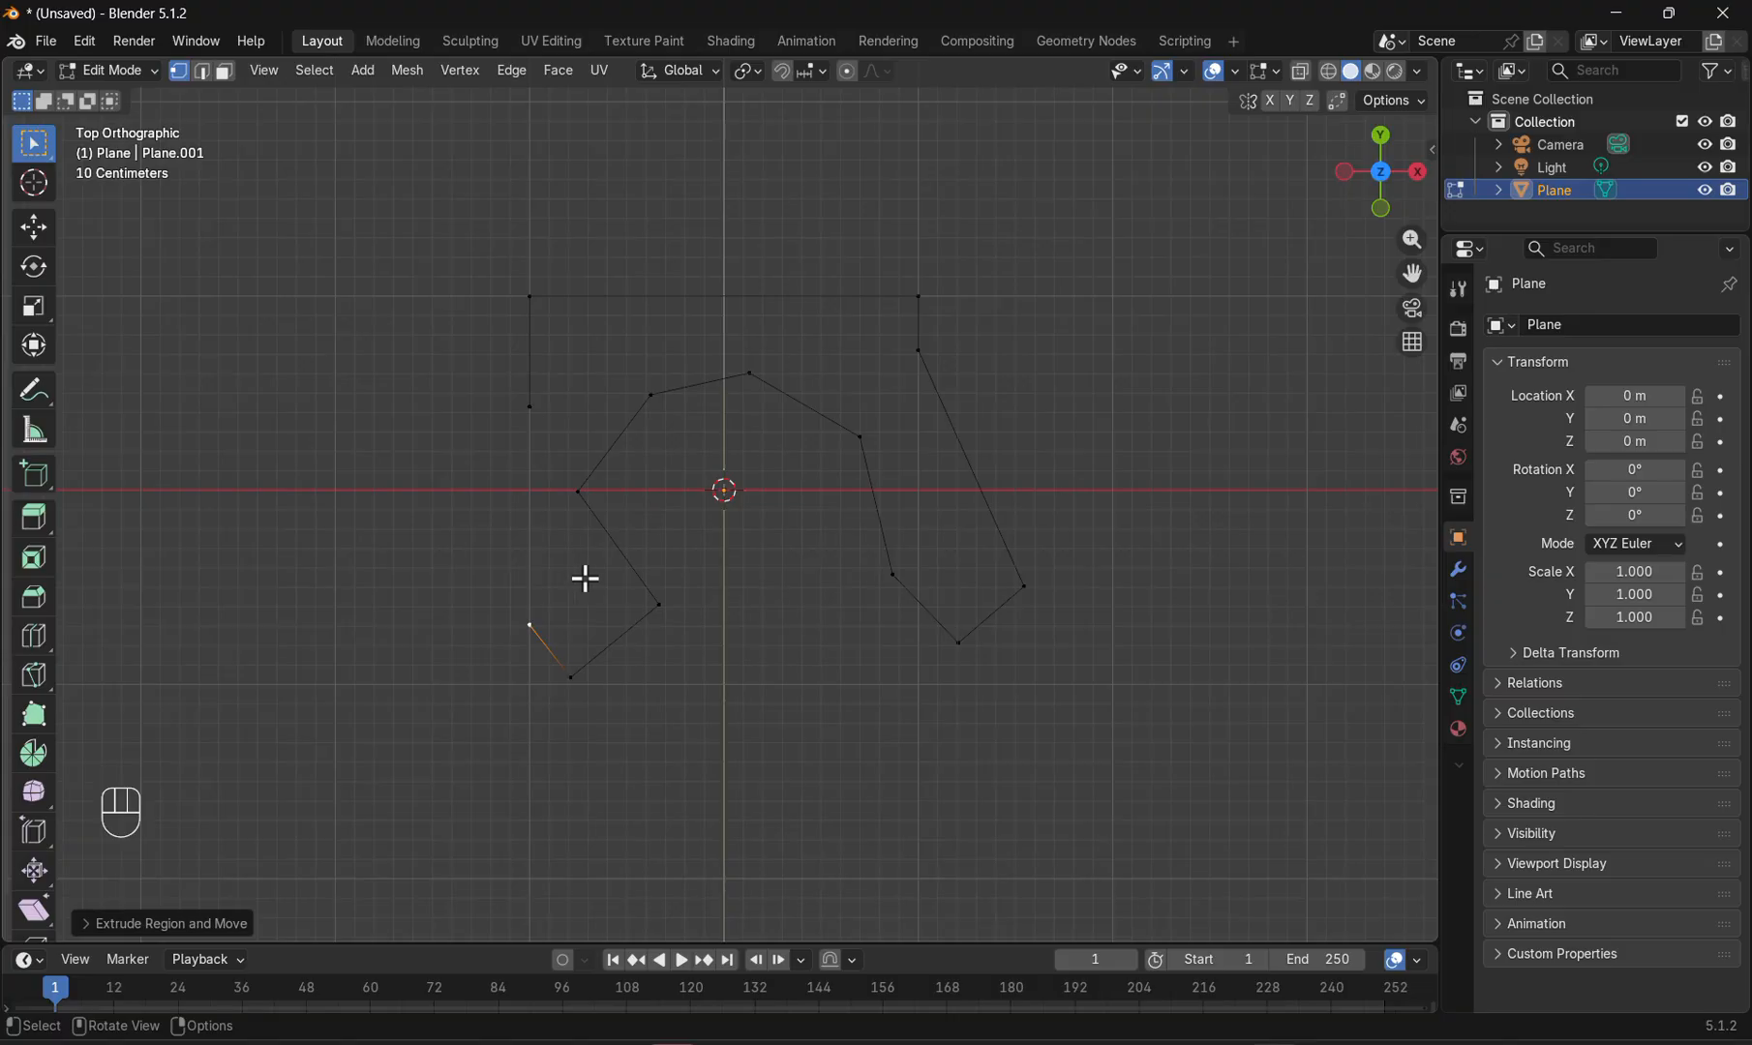
- Join the outline's two open end vertices with an edge and fill the whole closed outline with a face
click(528, 409)
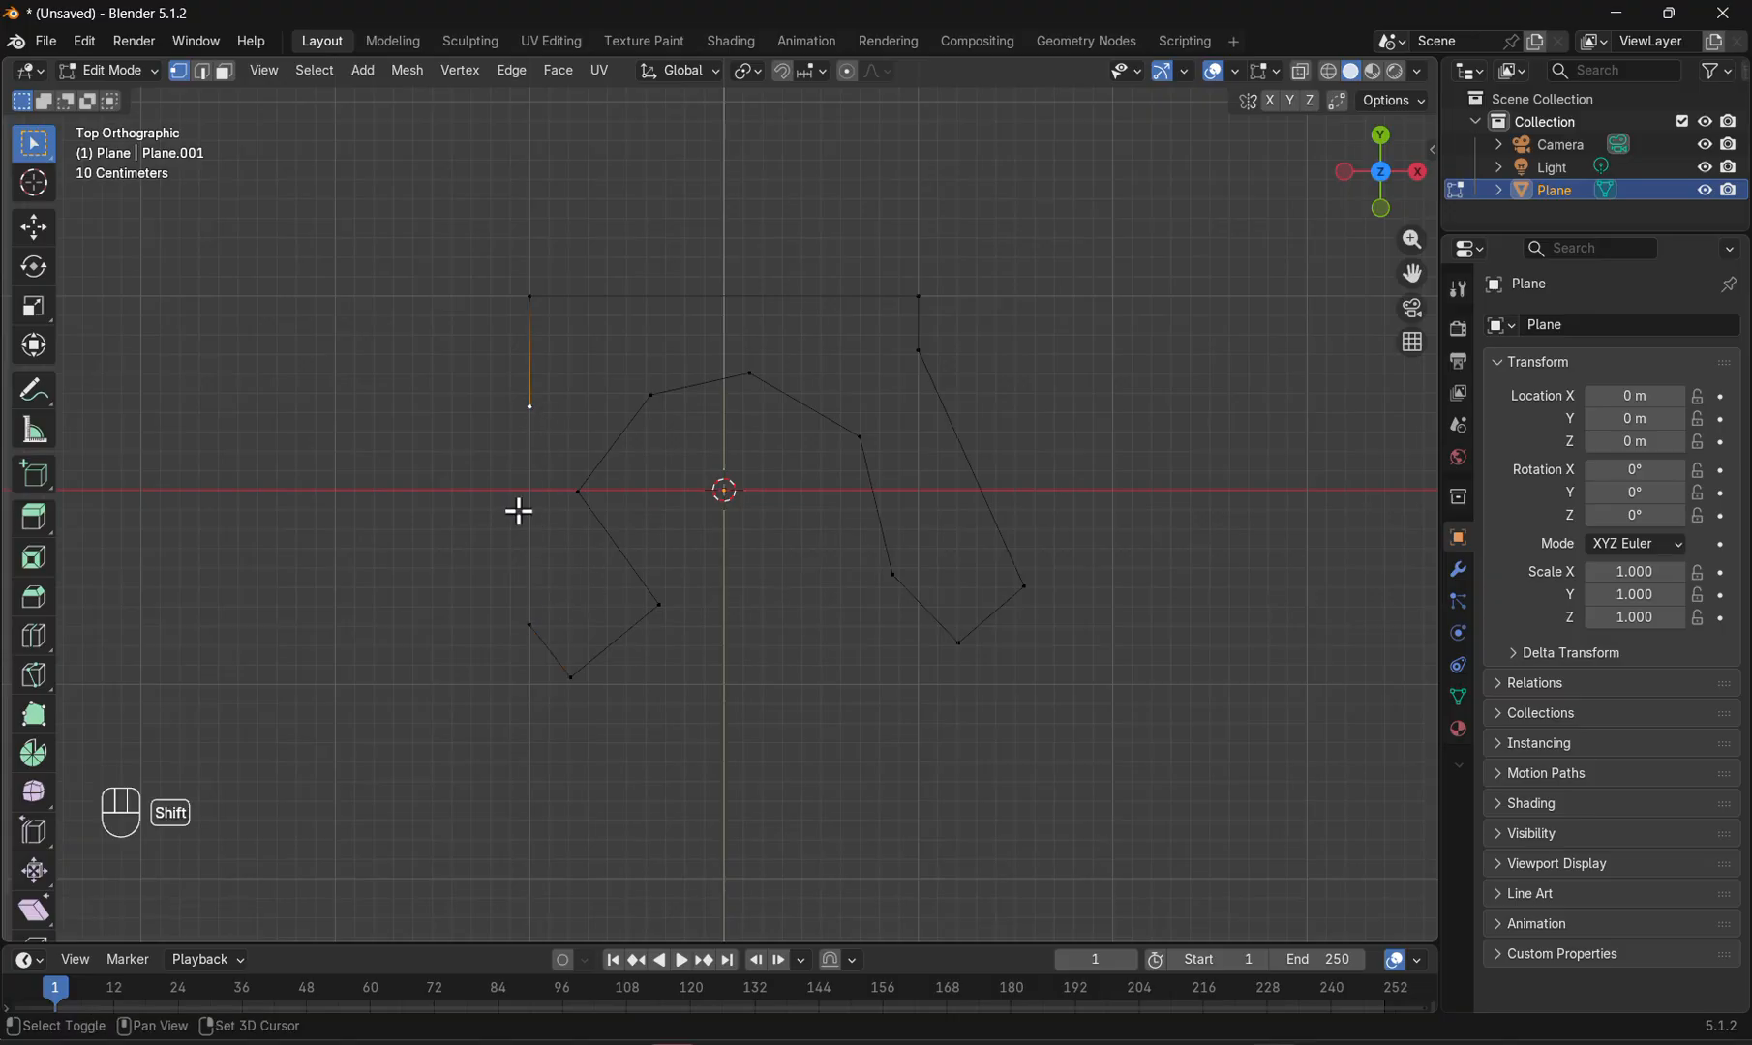
shift+click(526, 624)
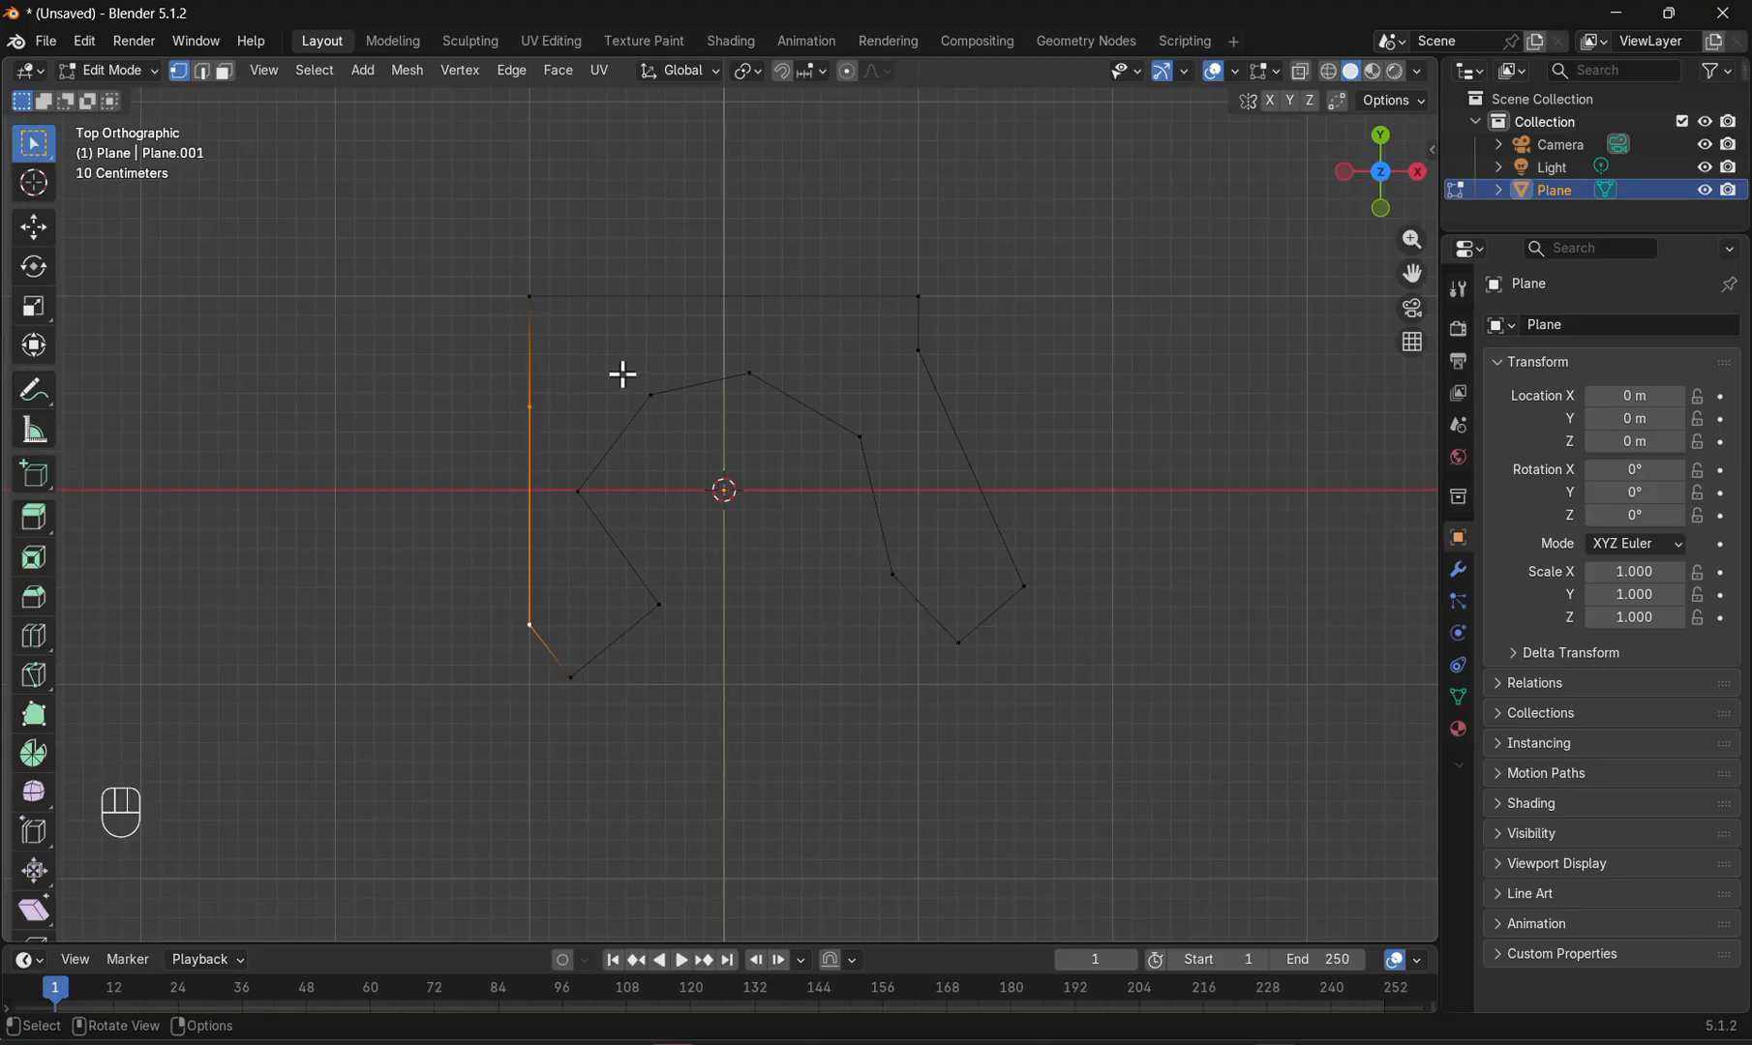
key(a)
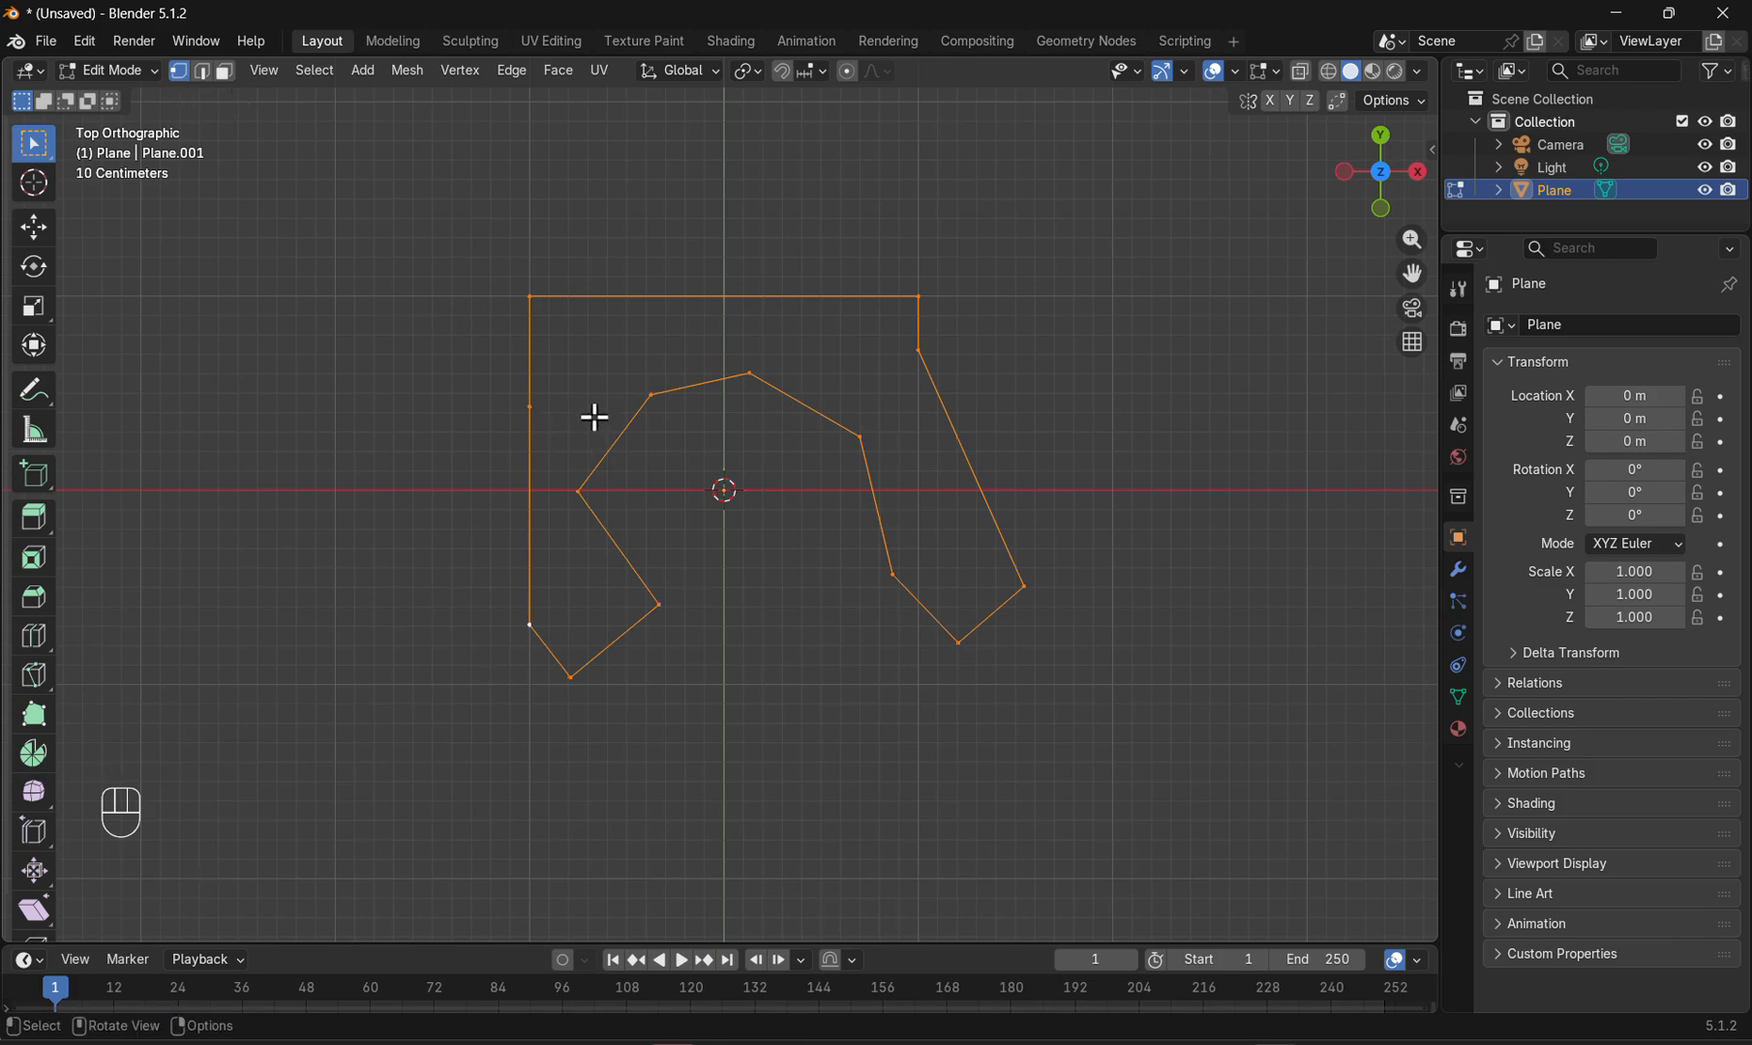
key(f)
- Extrude the filled face upward into a tall block, scale its top face slightly inward, and return to Object Mode
middle_drag(735, 684, 710, 598)
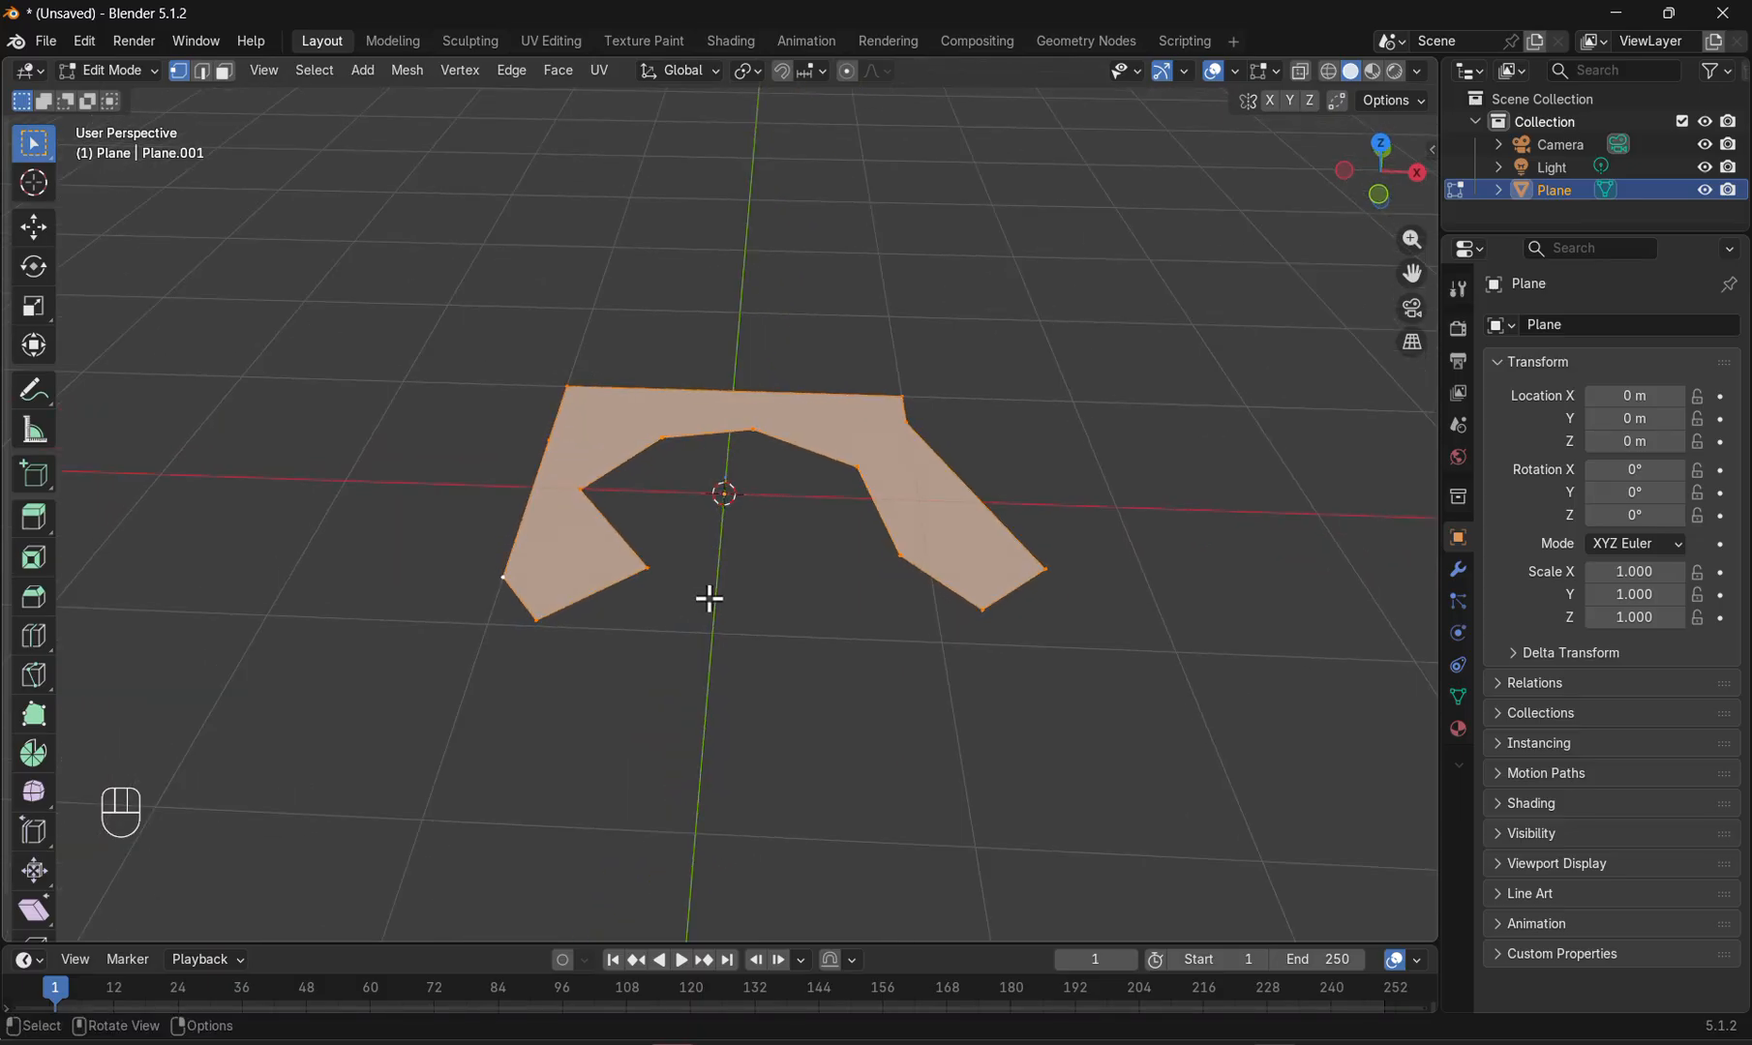
key(e)
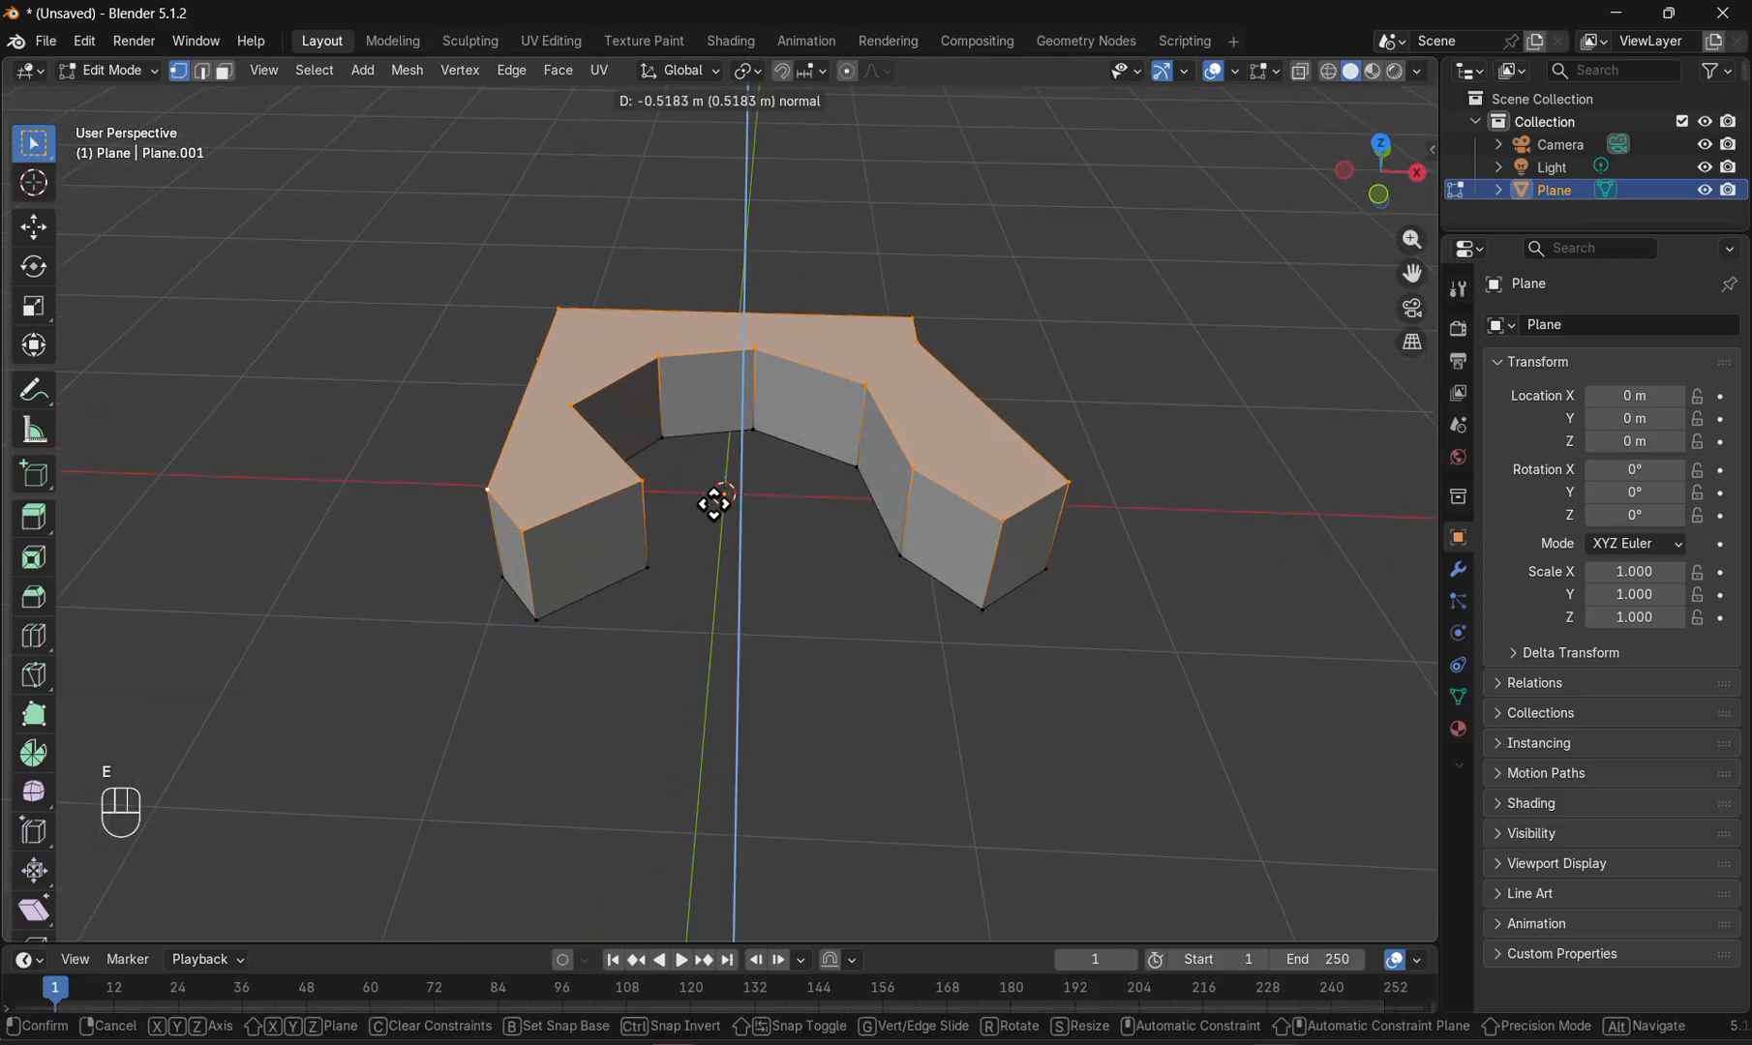
click(722, 435)
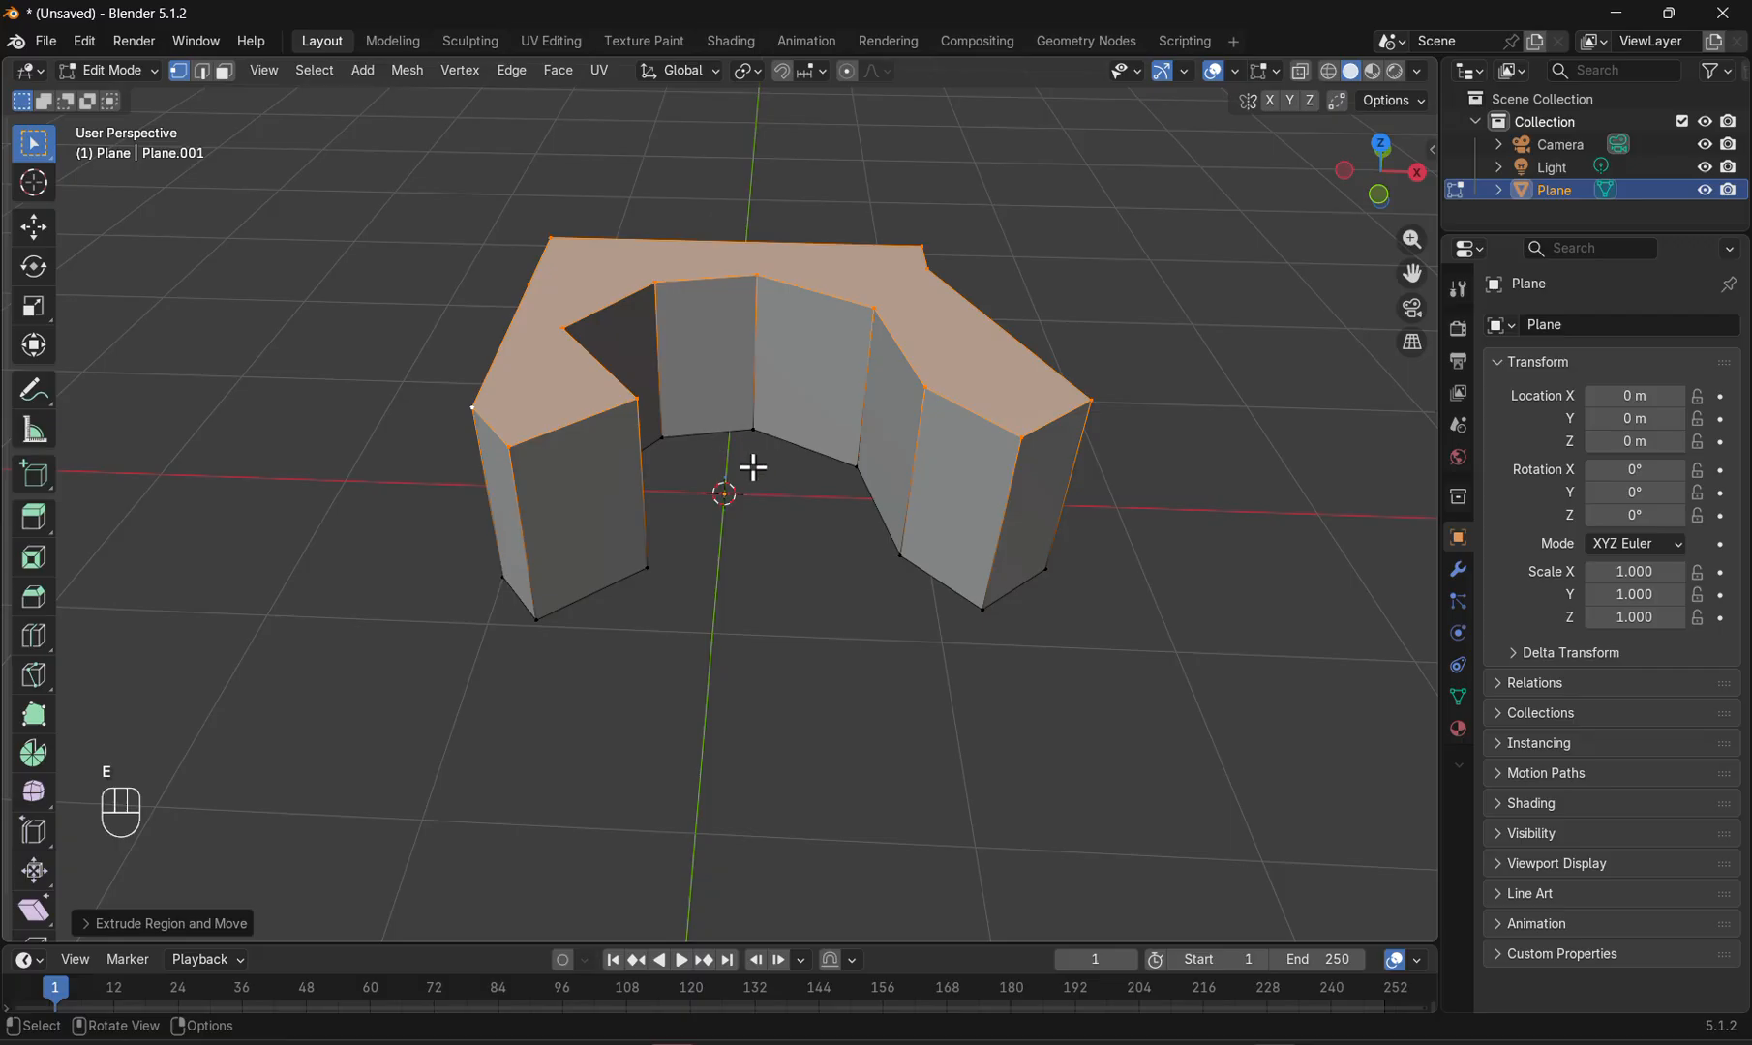
key(s)
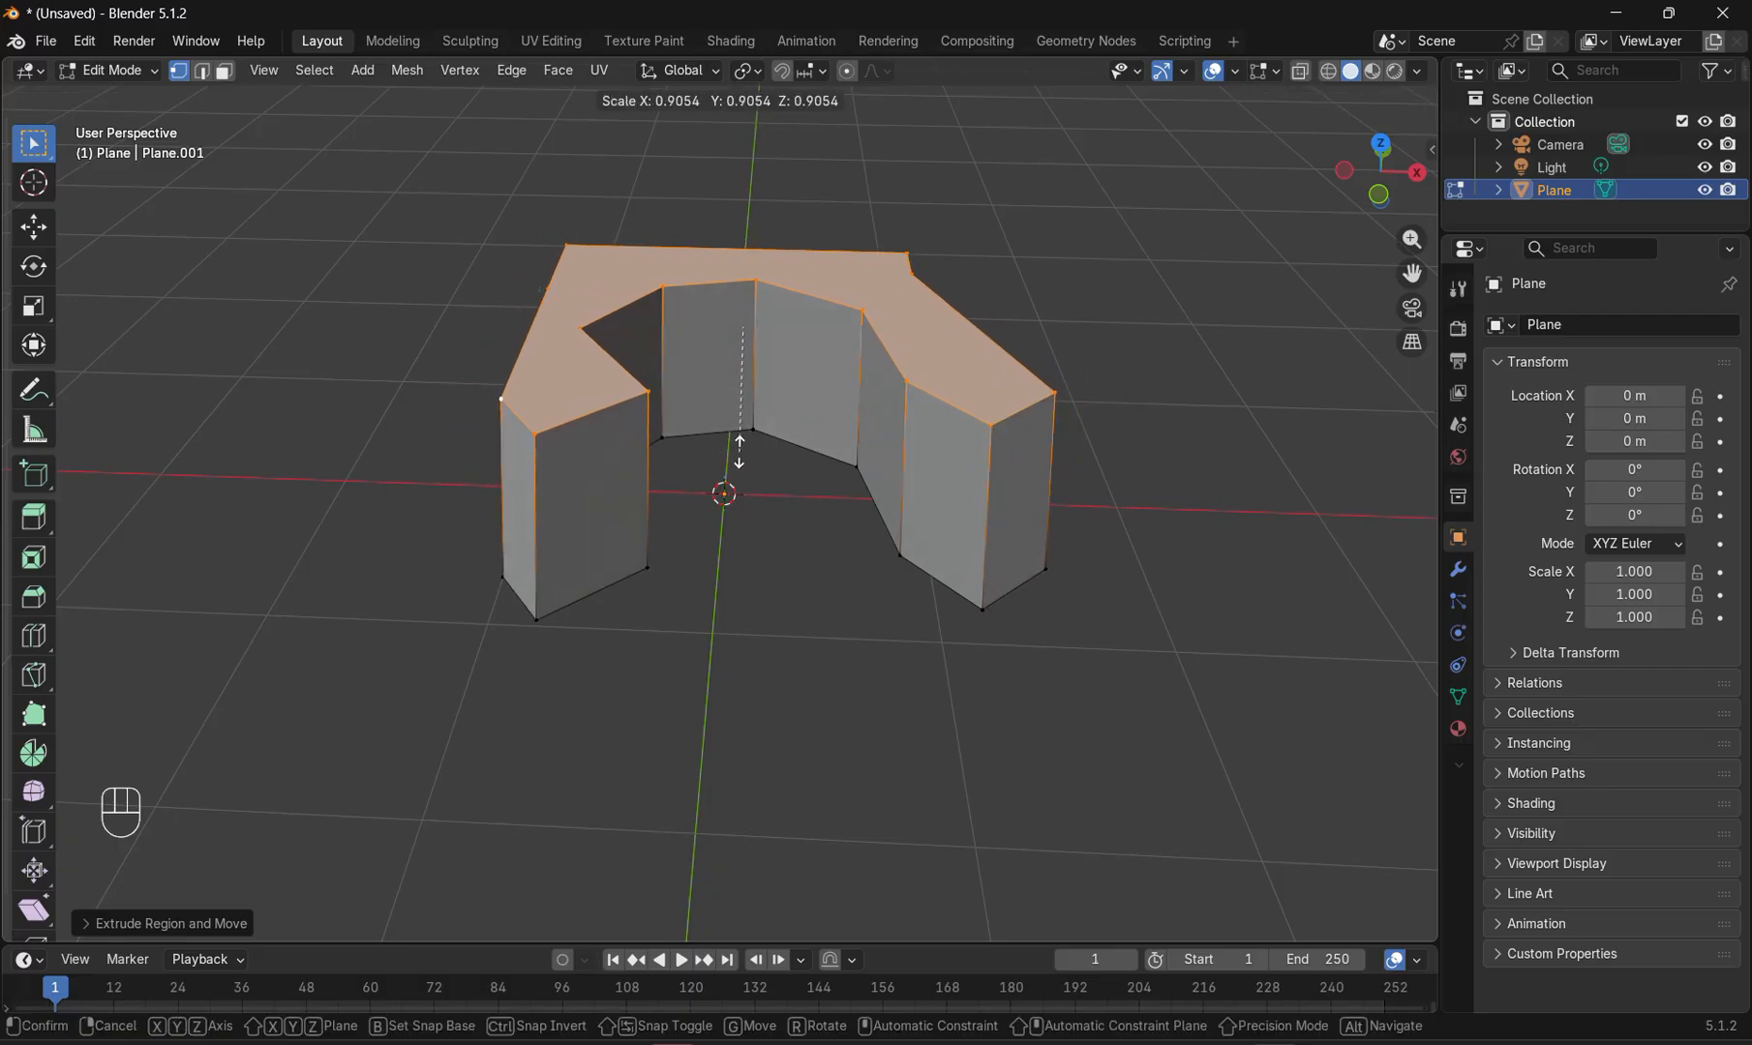
click(737, 447)
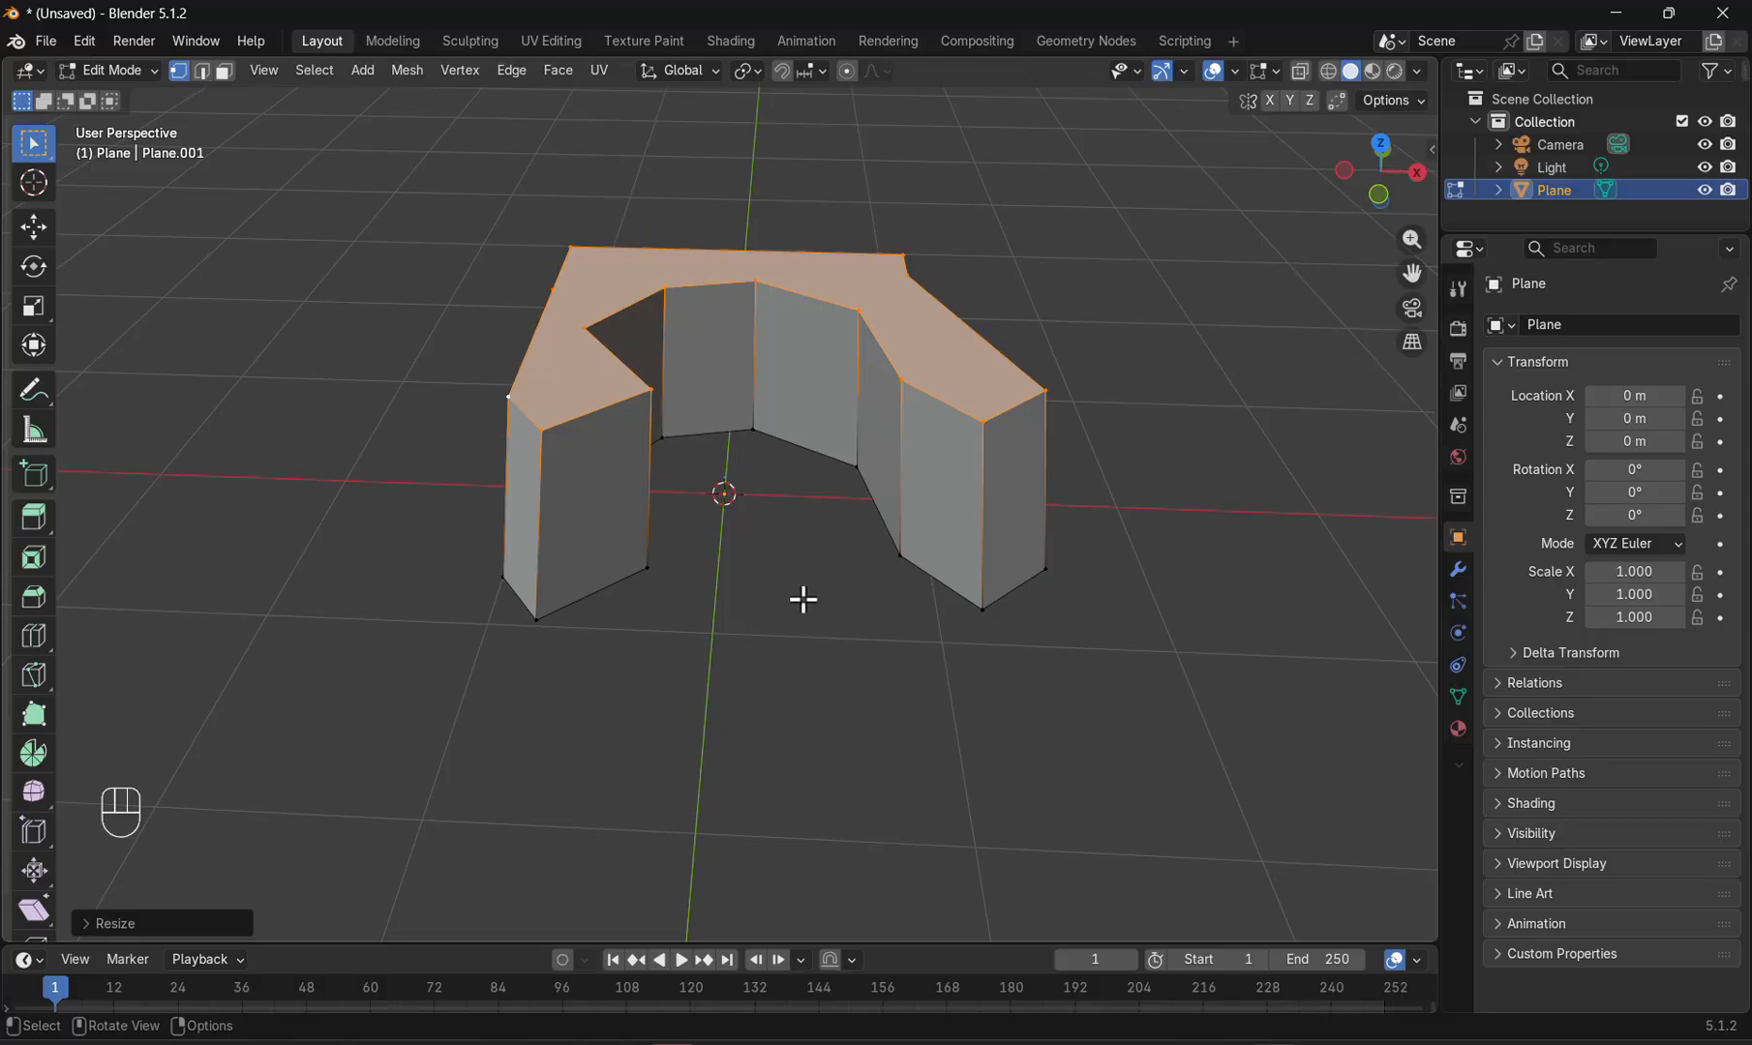
key(Tab)
middle_drag(803, 602, 436, 661)
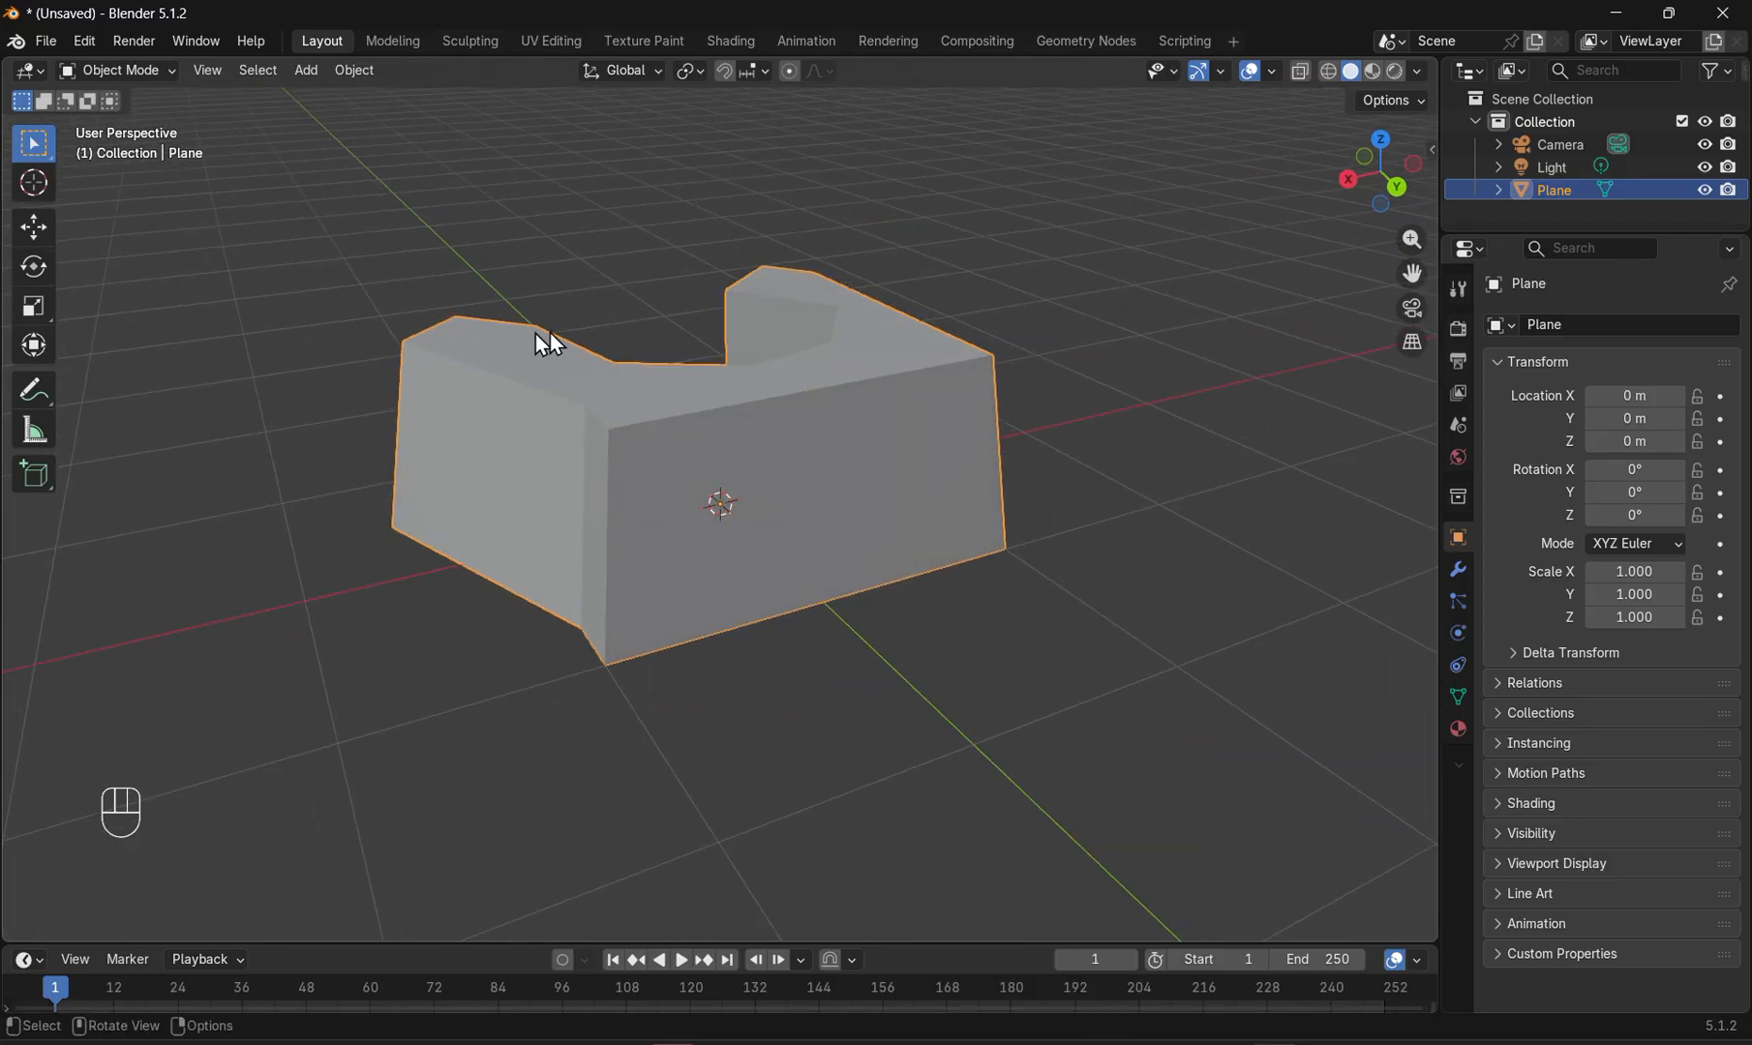
- In Edit Mode, delete the large flat back face of the block, opposite the arch opening
key(Tab)
click(793, 517)
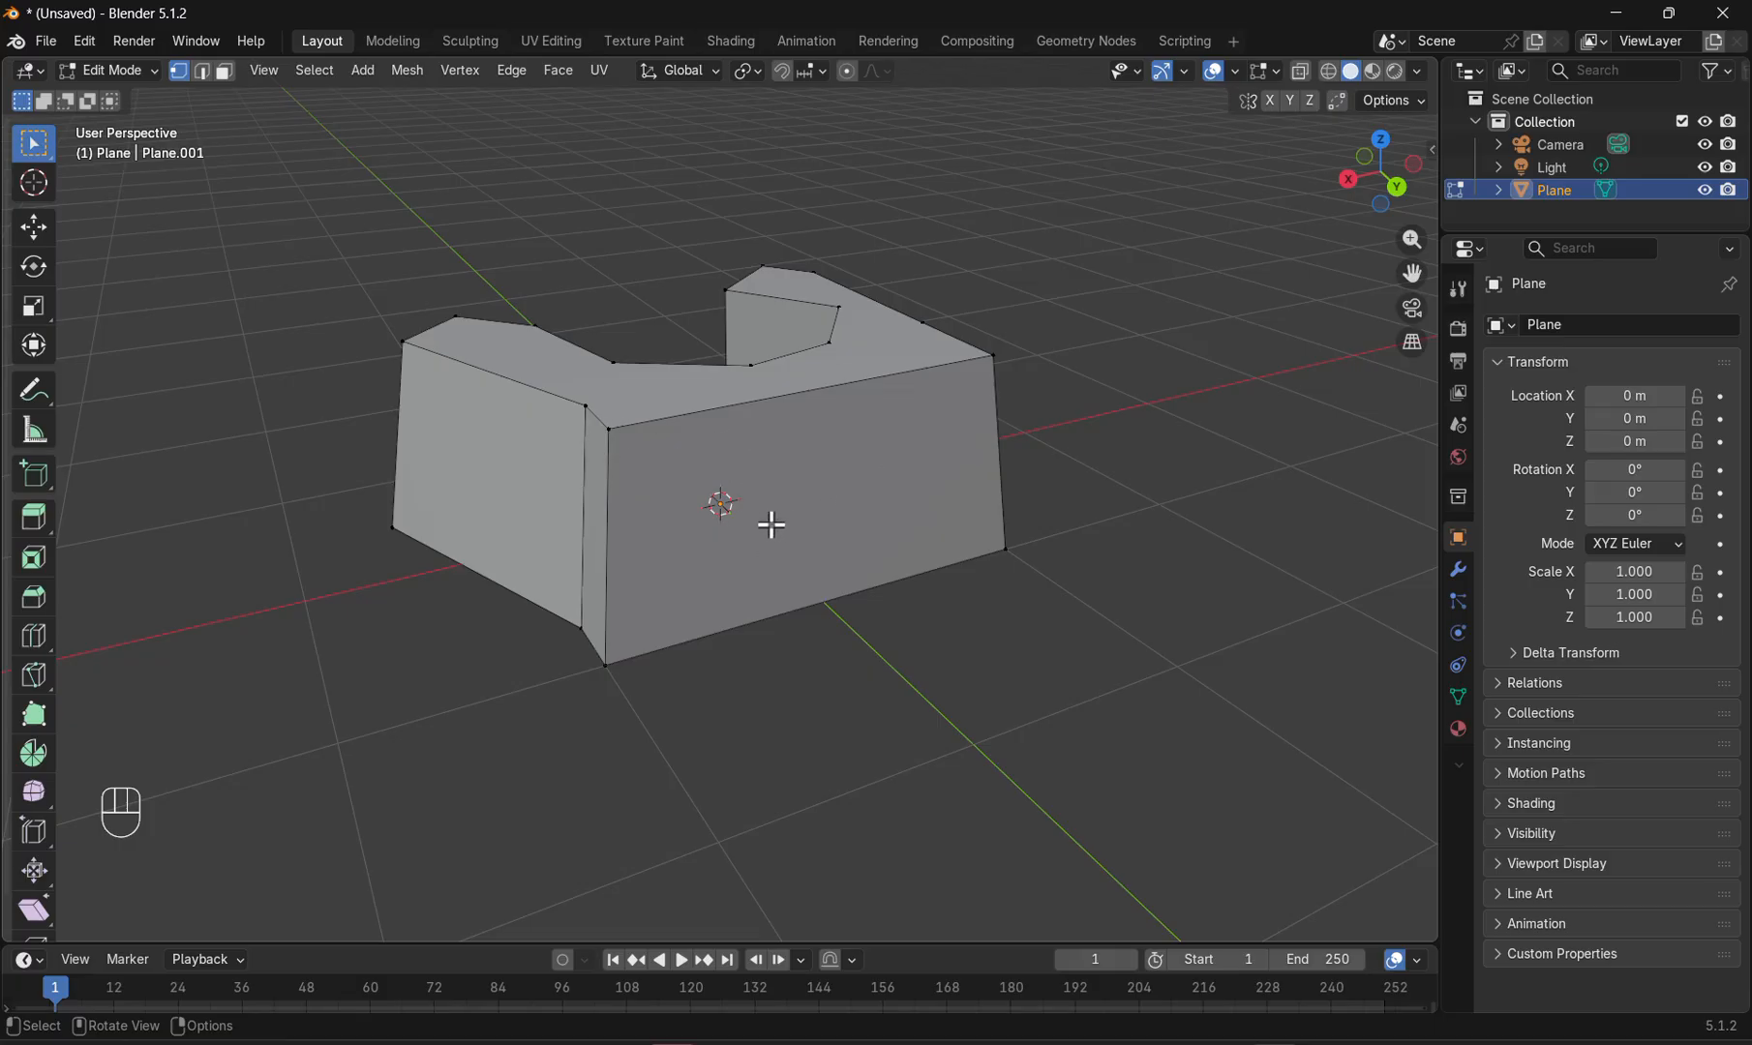
key(3)
click(774, 466)
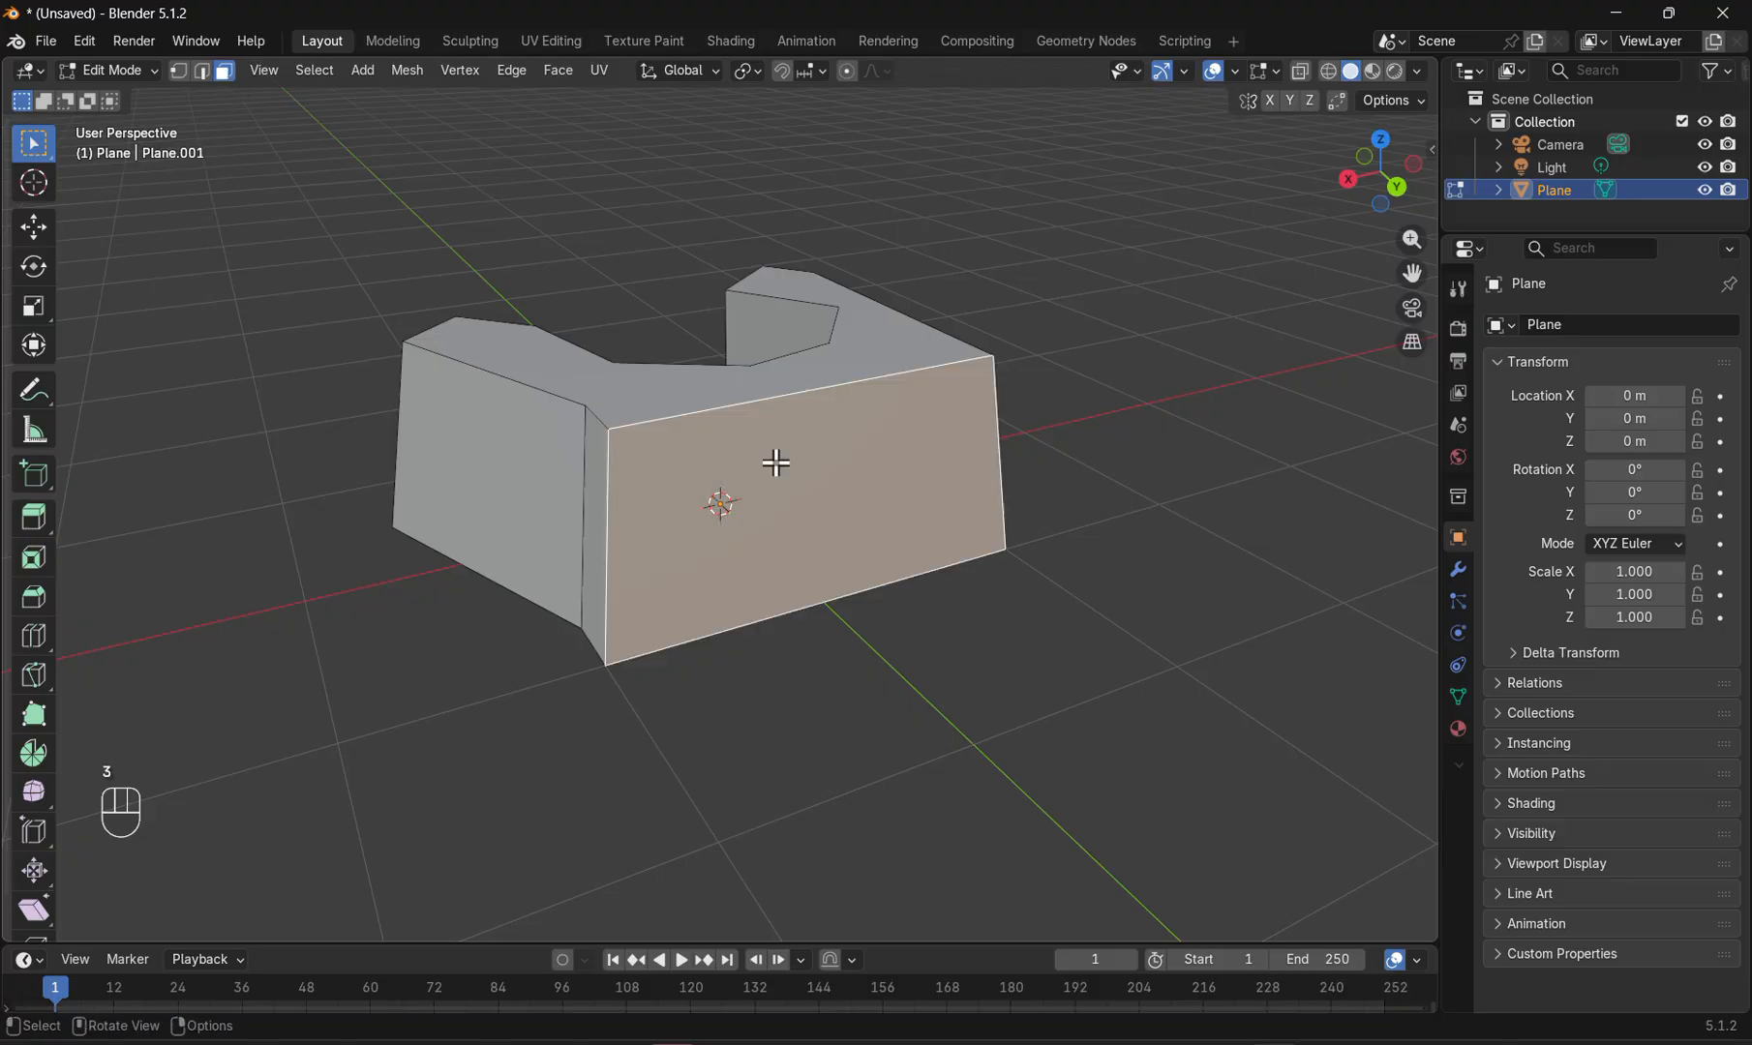
key(x)
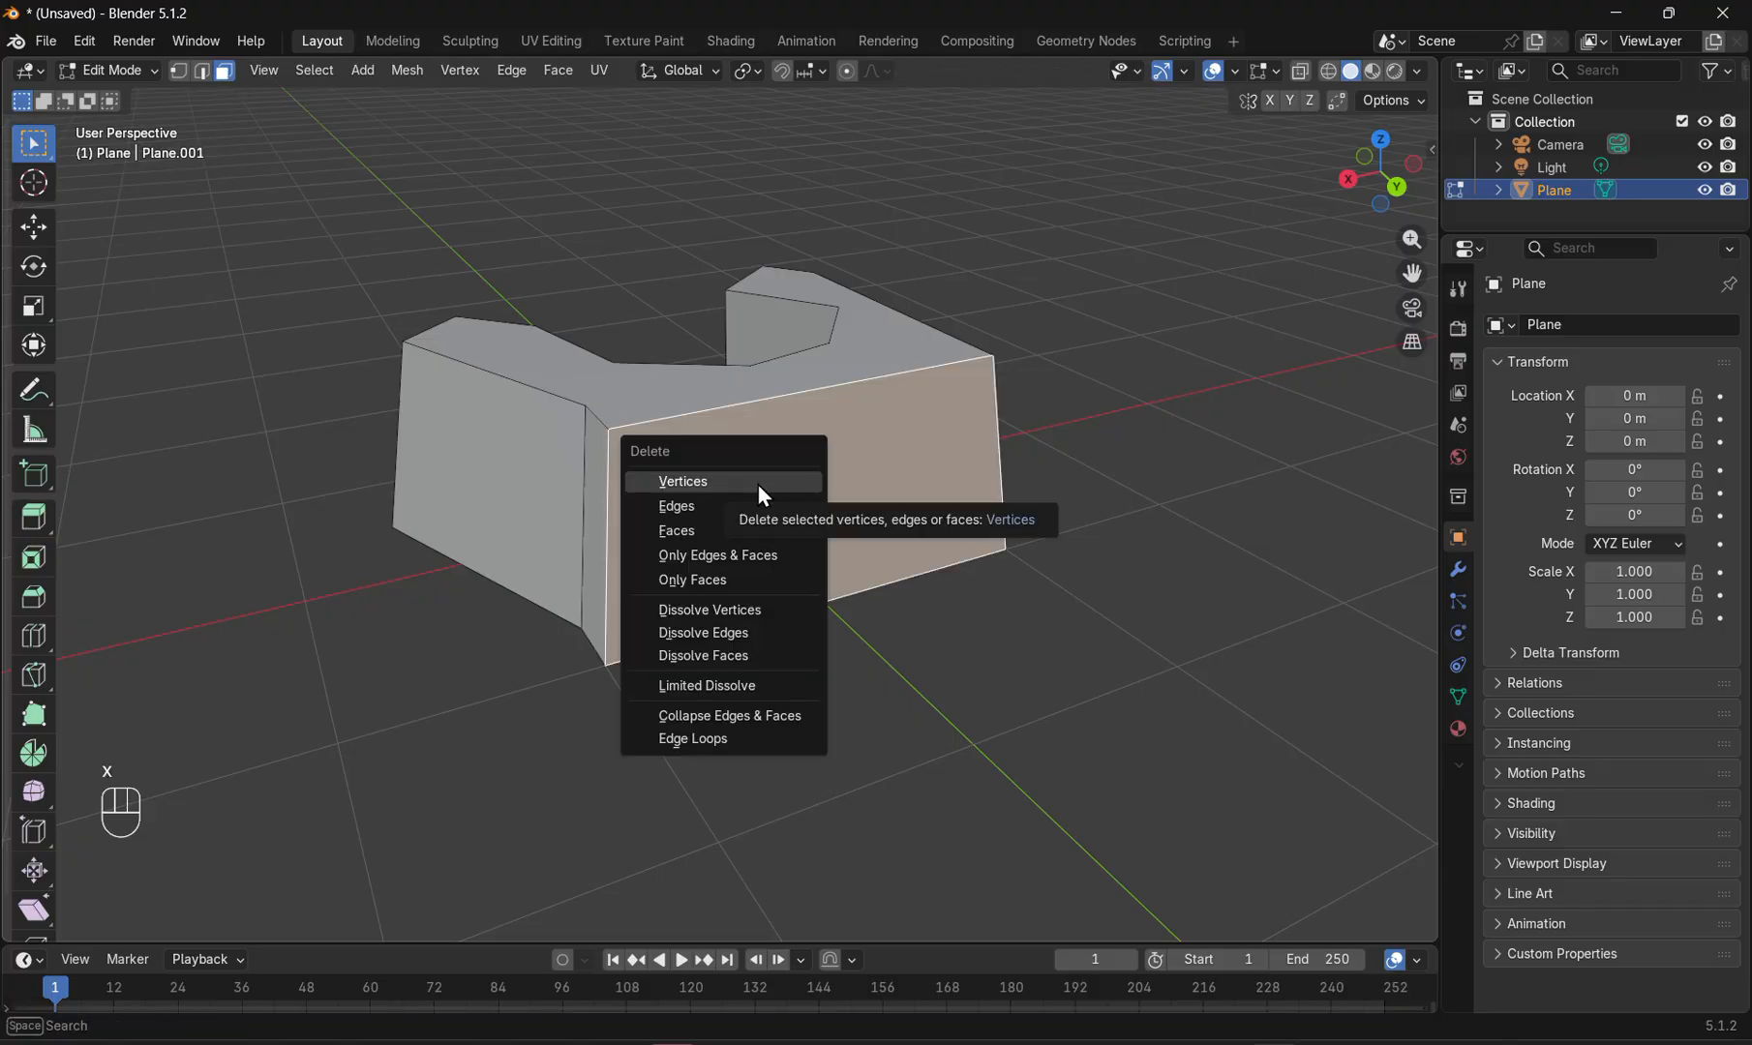
click(733, 538)
- Extrude the open back's upper corner vertex along X, and lower the new vertex about 0.26 m along Z
middle_drag(727, 535, 835, 644)
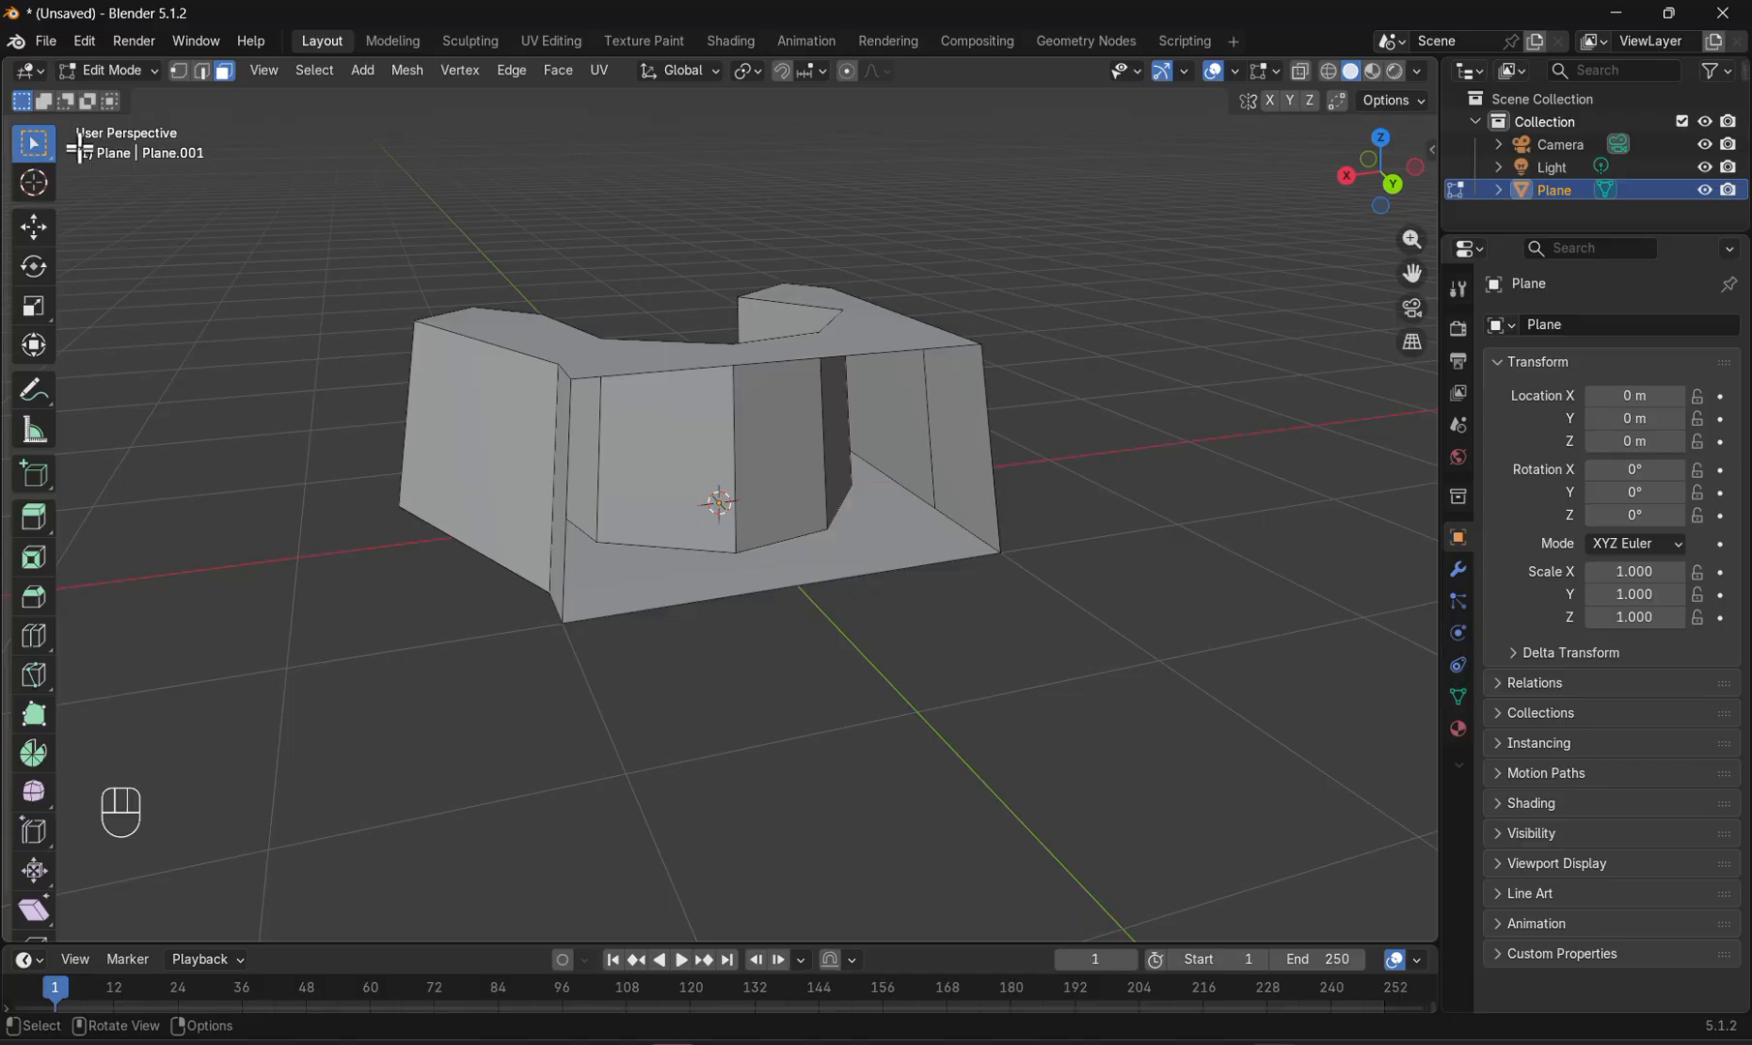
click(179, 72)
click(571, 381)
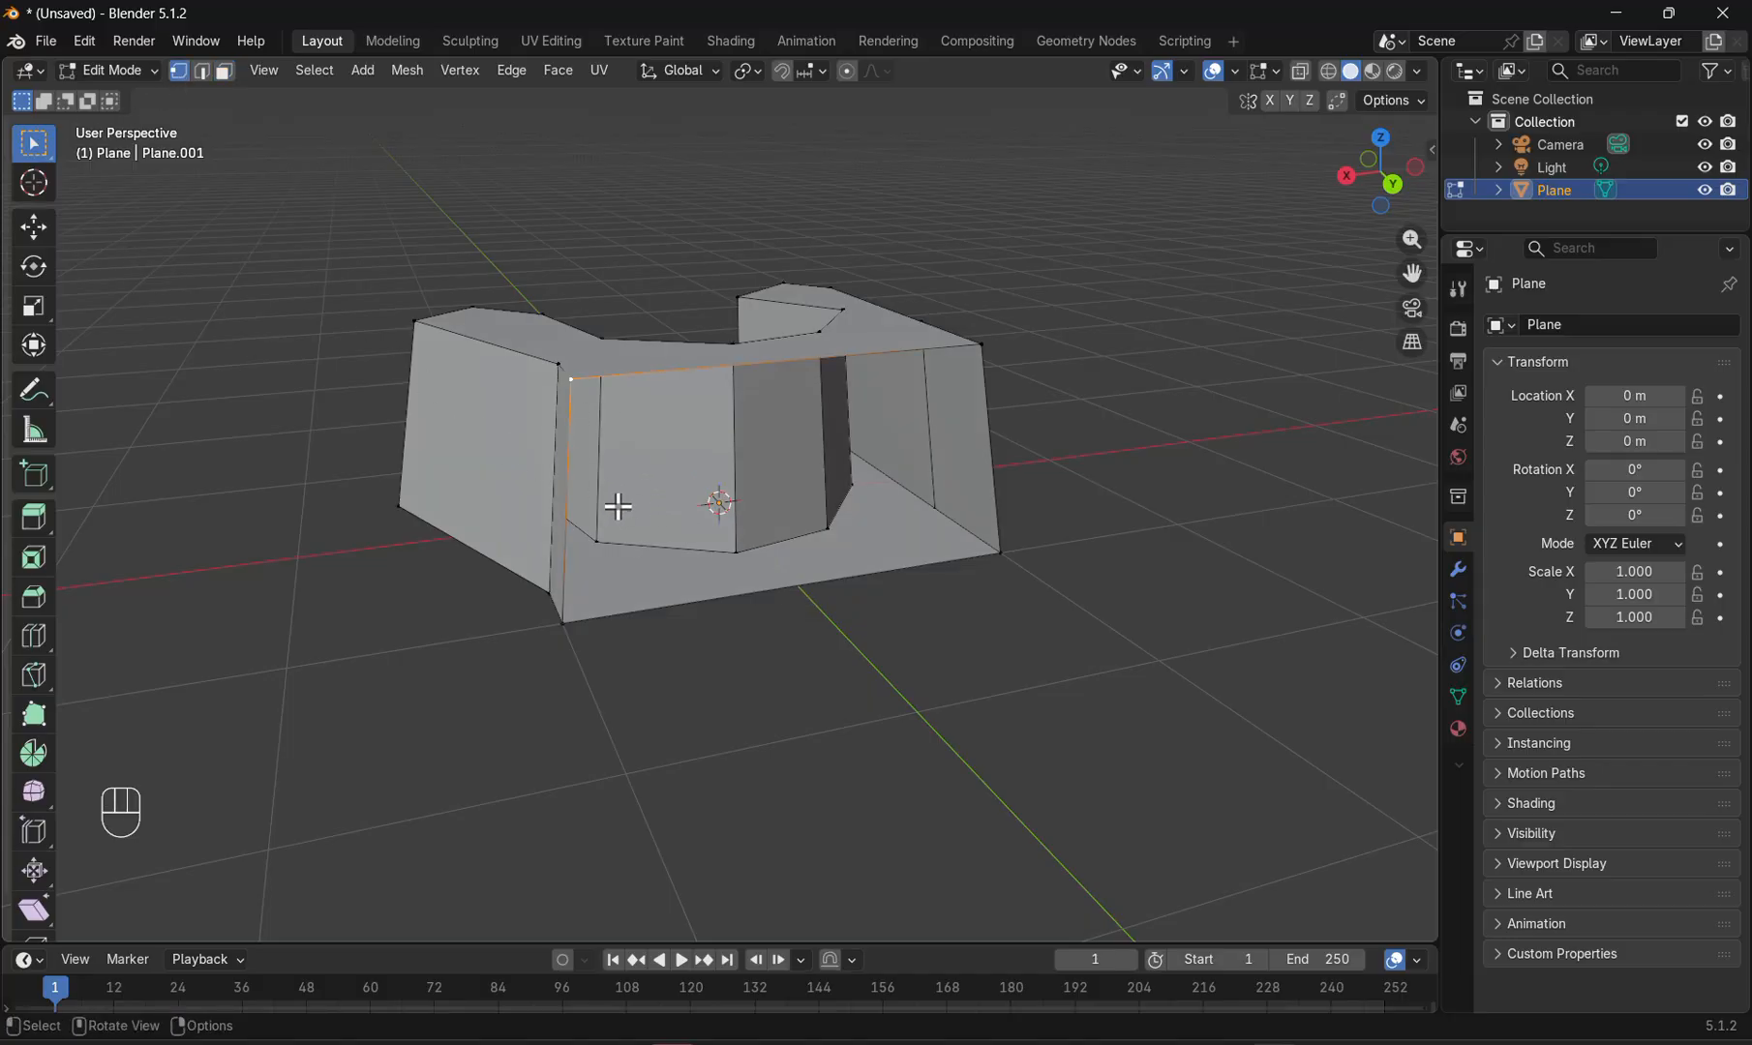
mouse_move(643, 624)
middle_down()
mouse_move(665, 649)
mouse_move(648, 659)
middle_up()
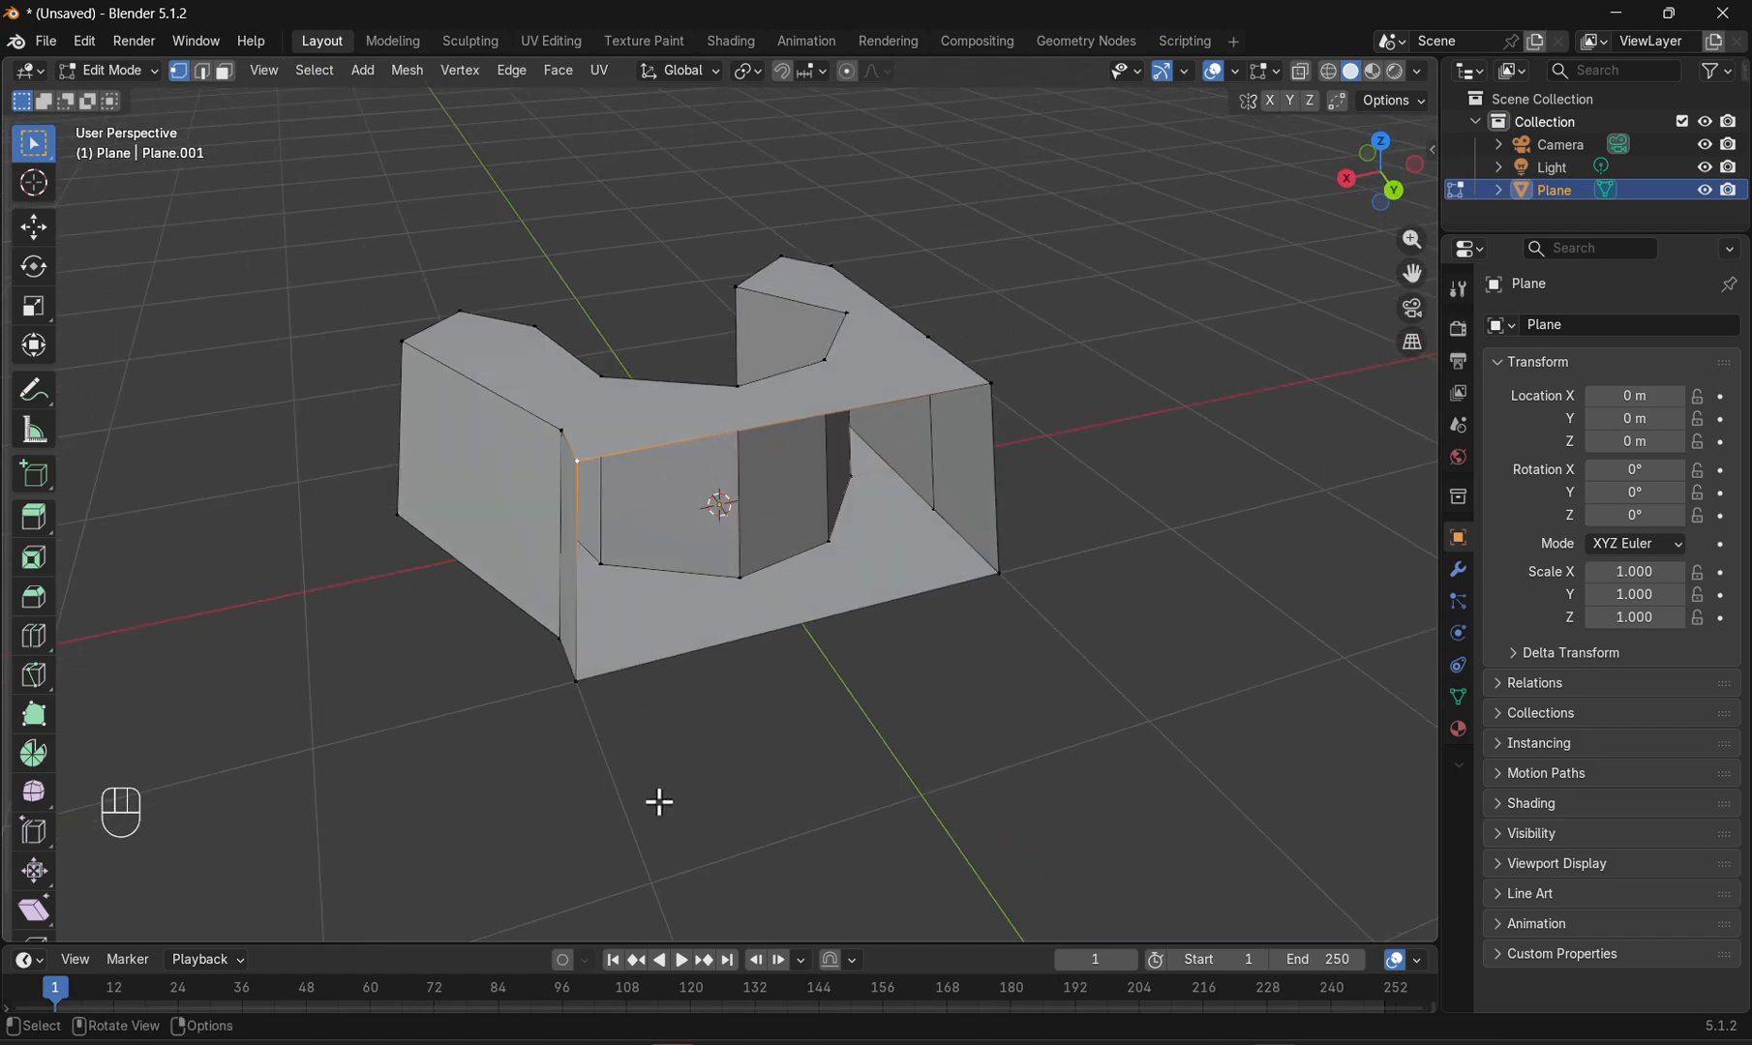
key(e)
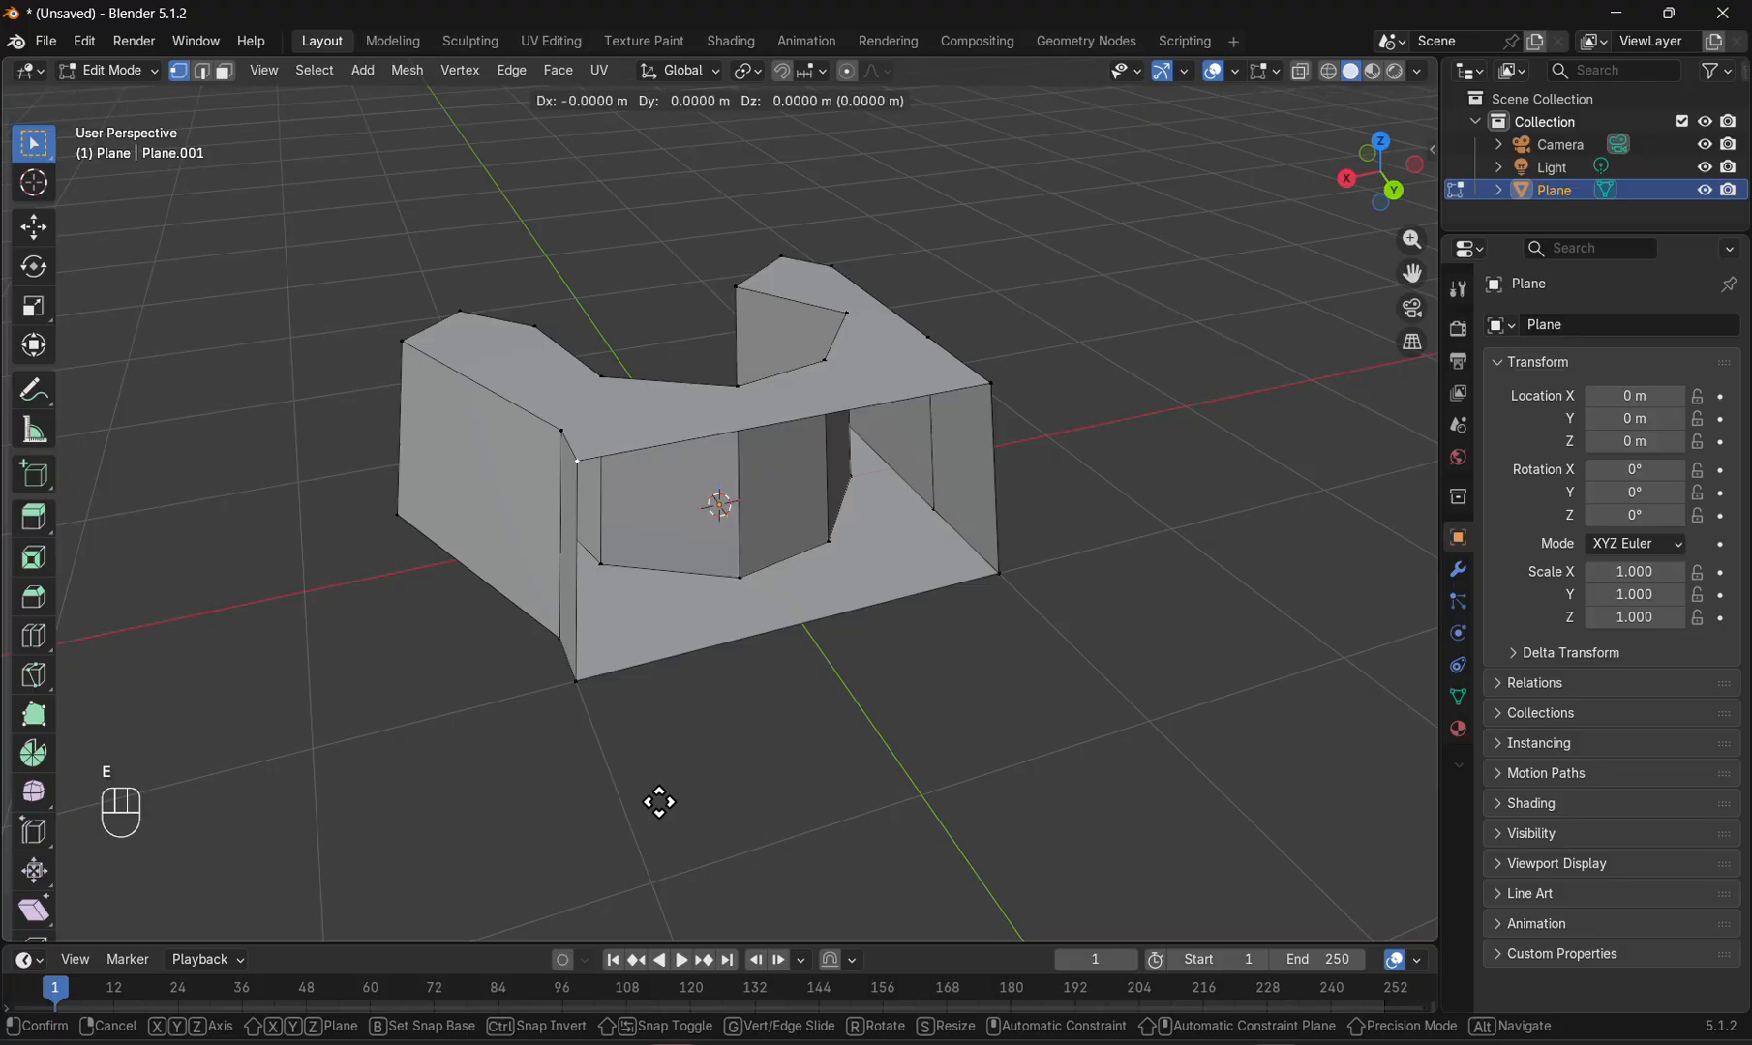
key(x)
click(775, 763)
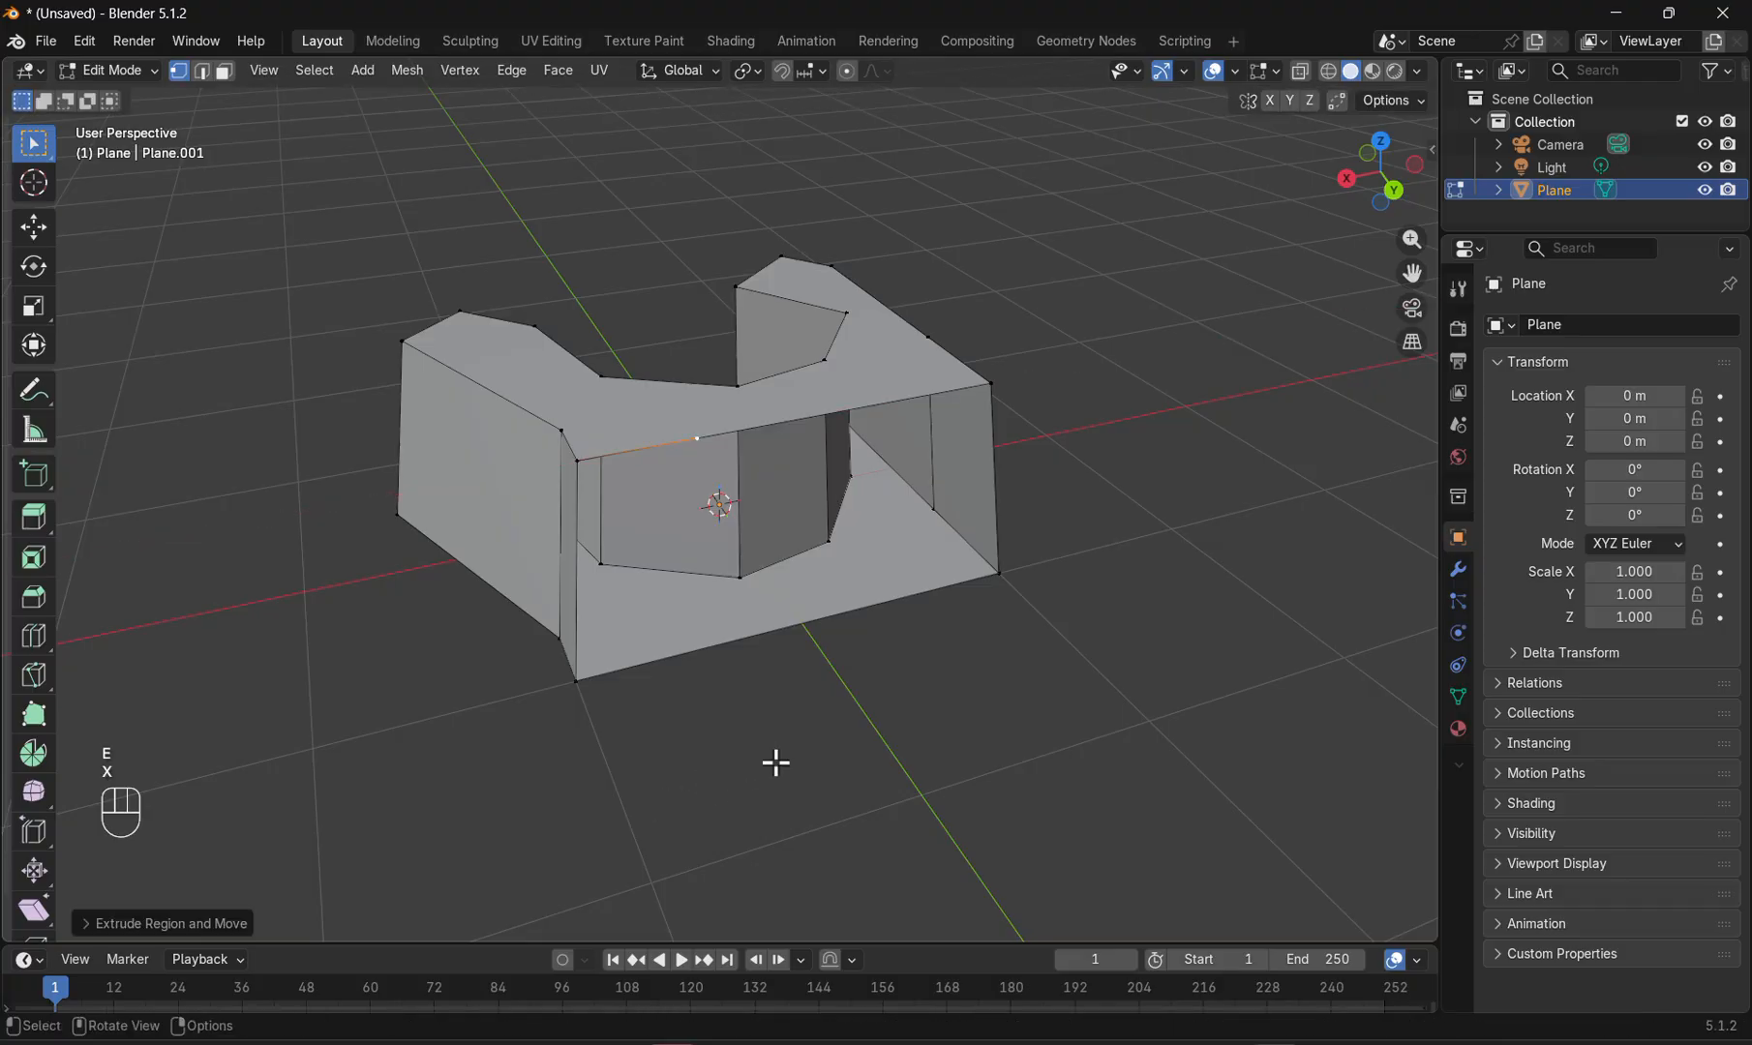
key(g)
key(y)
key(z)
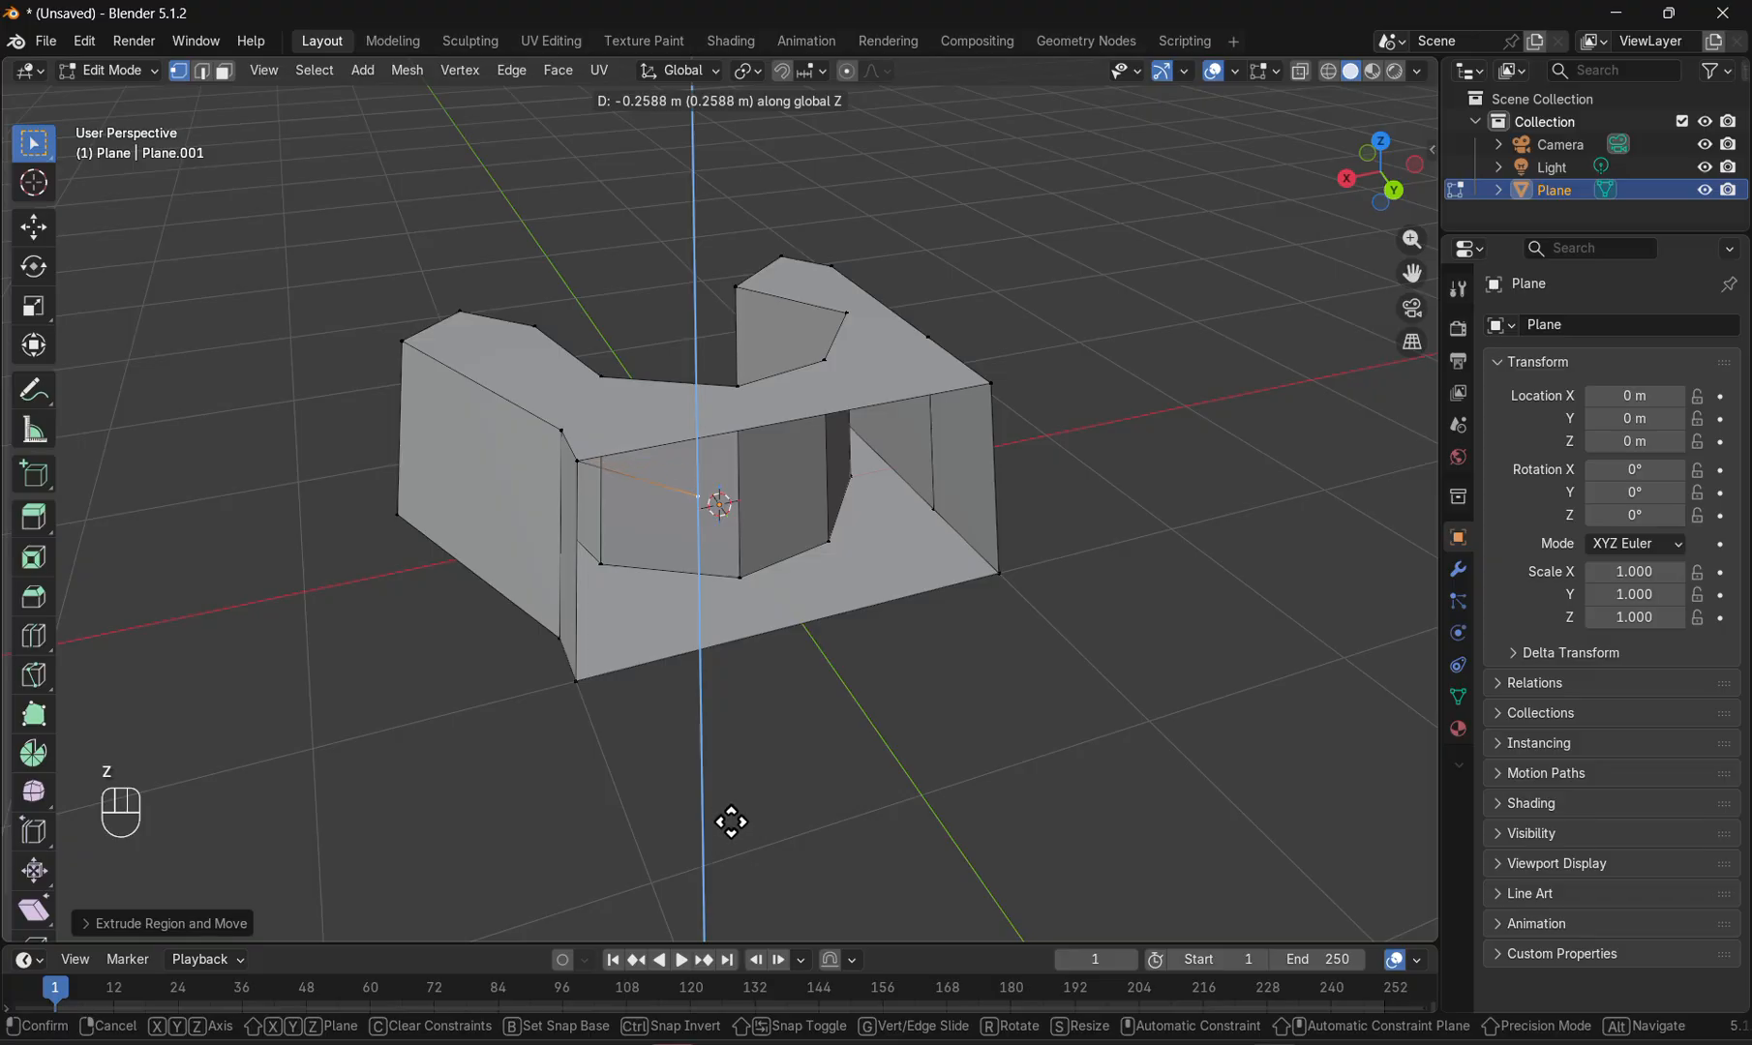
click(732, 822)
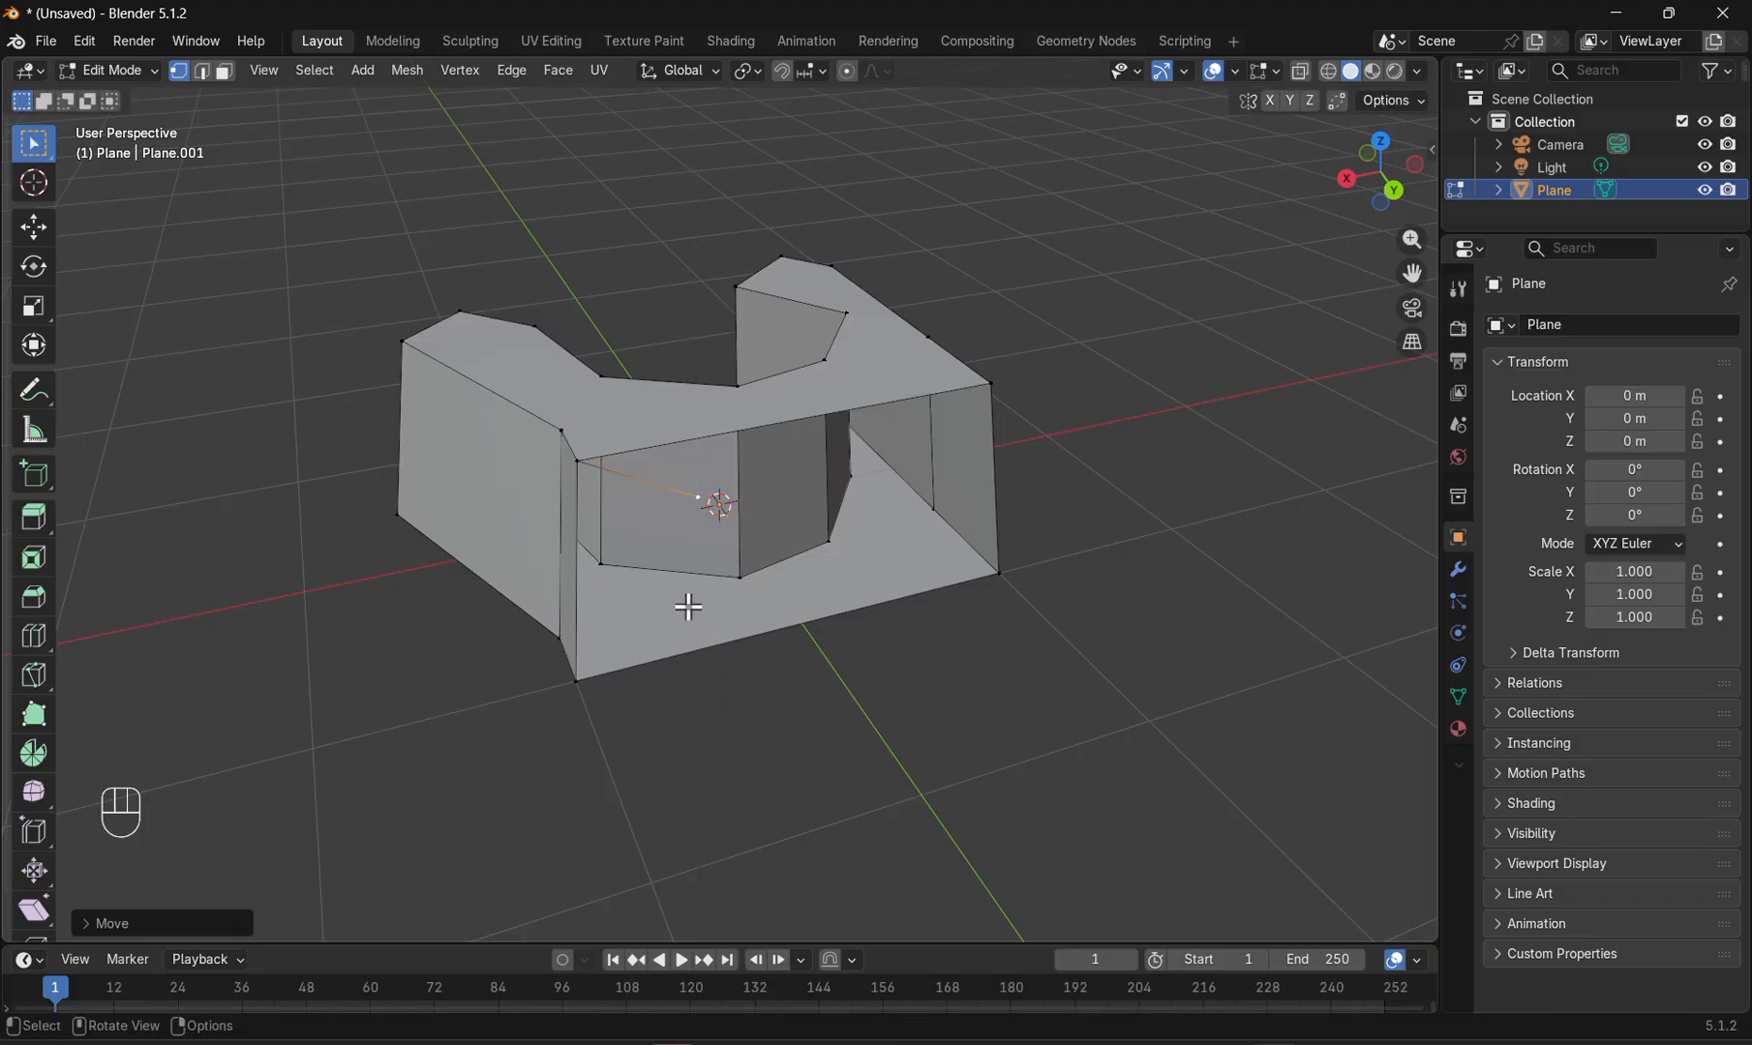
- Extrude the lowered vertex along X, down along Z and back along X to outline three sides of a smaller inner rectangle
key(e)
key(x)
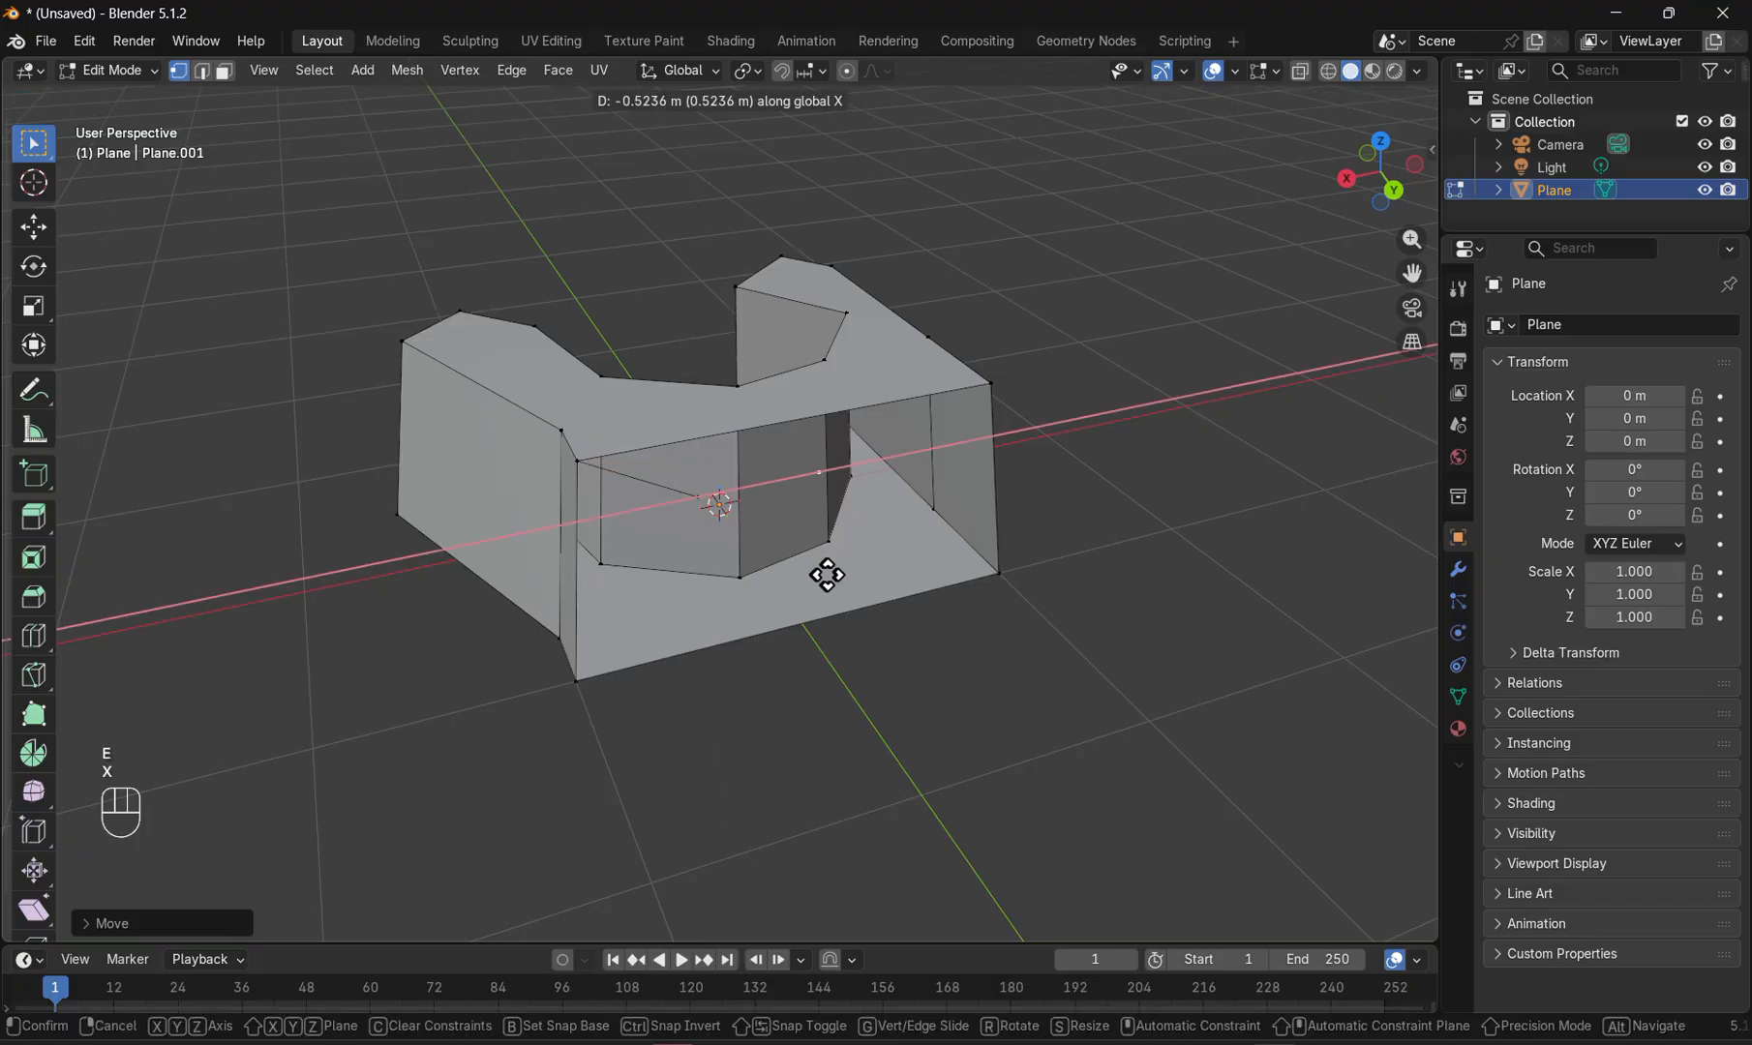
click(903, 564)
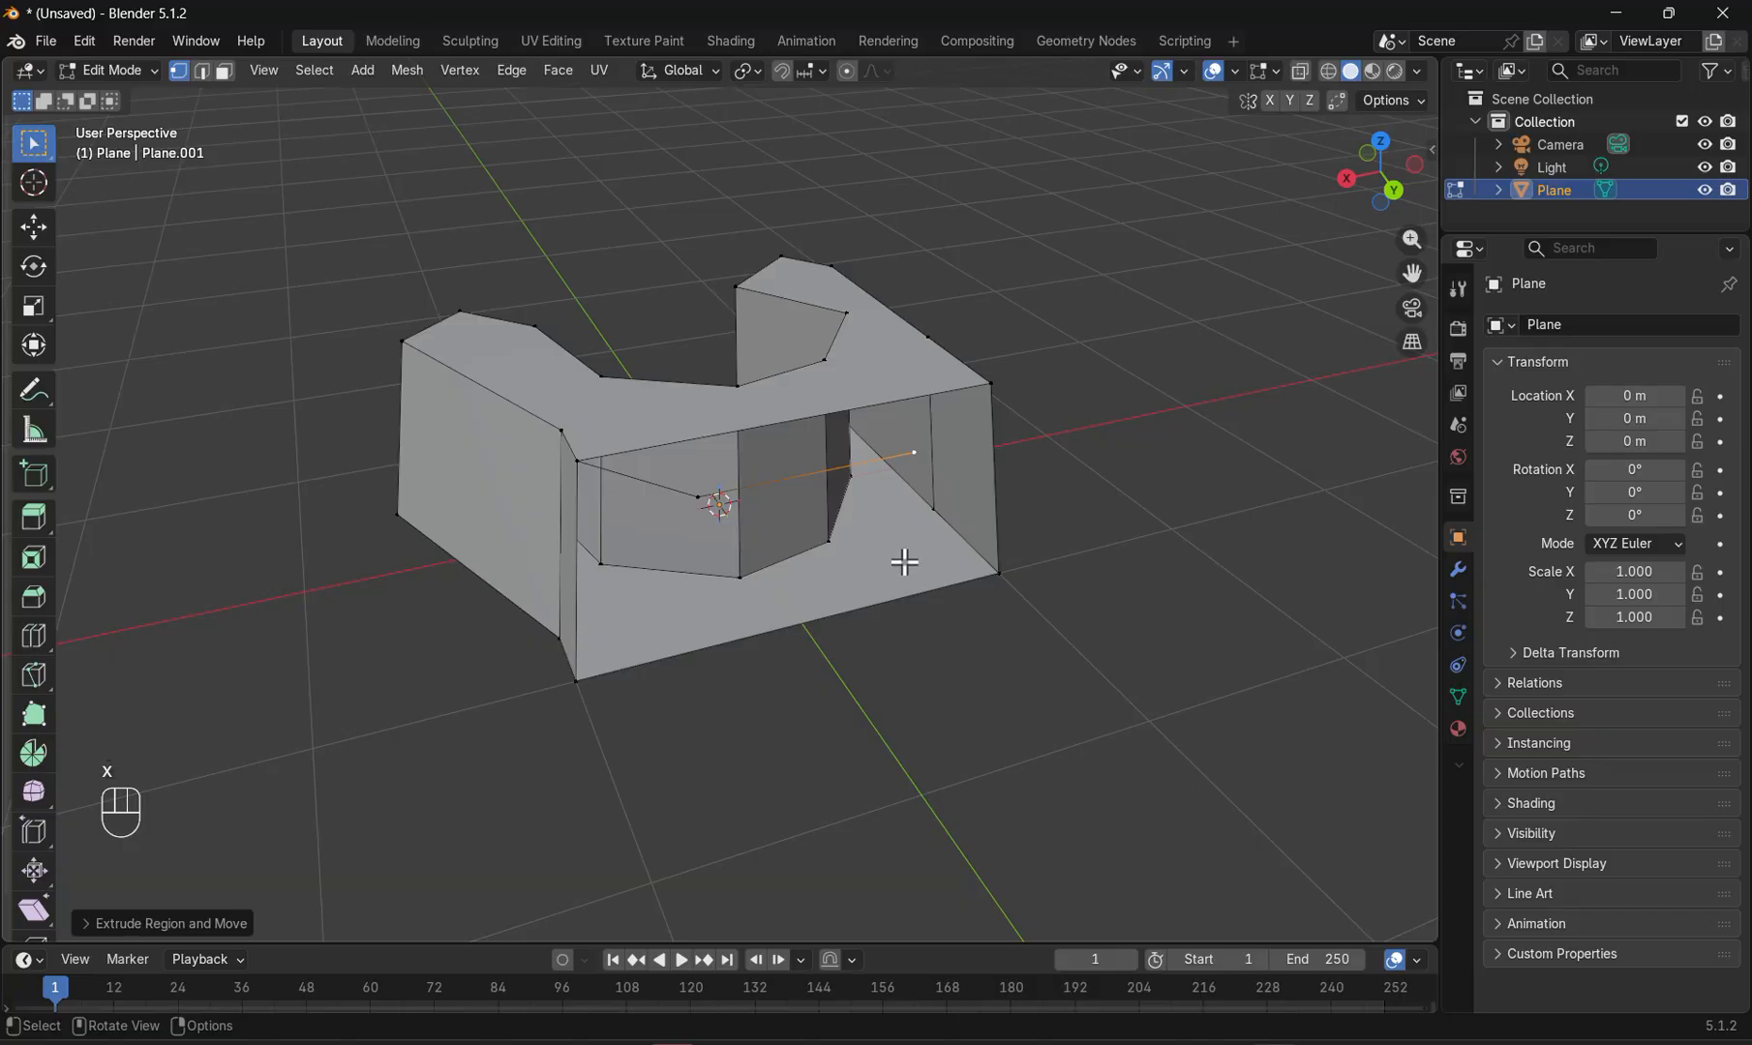
key(e)
key(z)
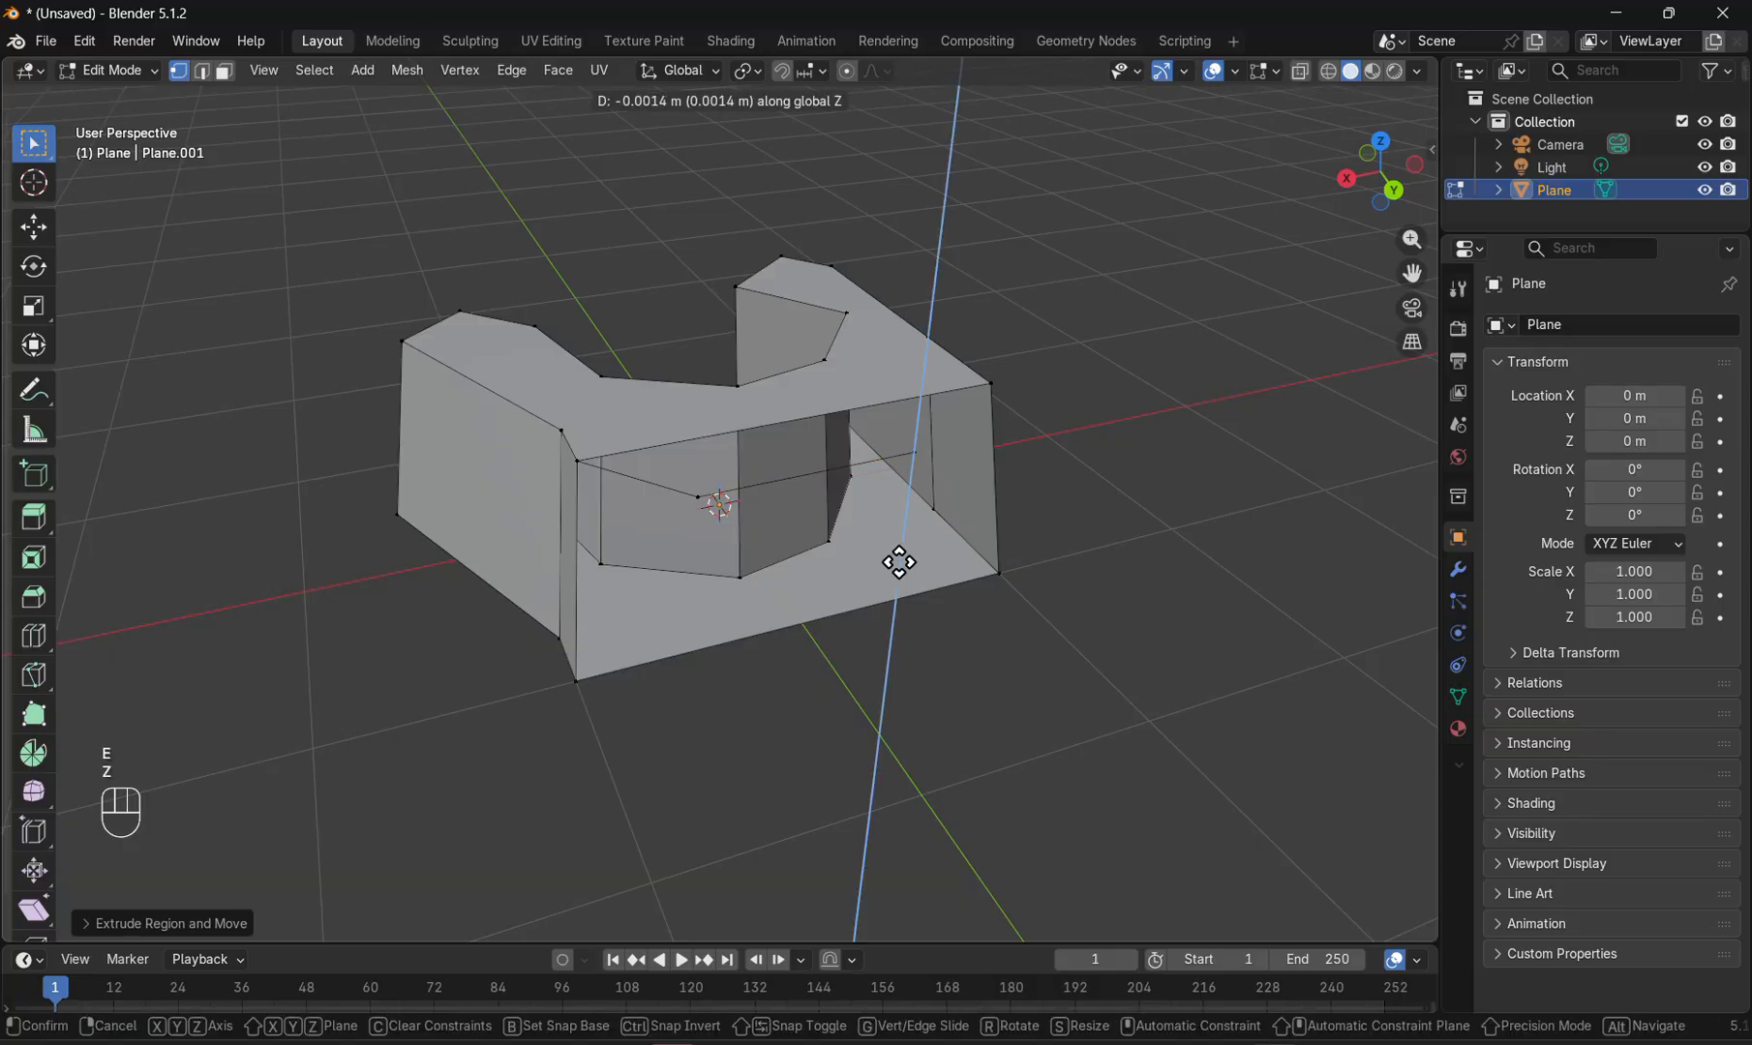
click(909, 653)
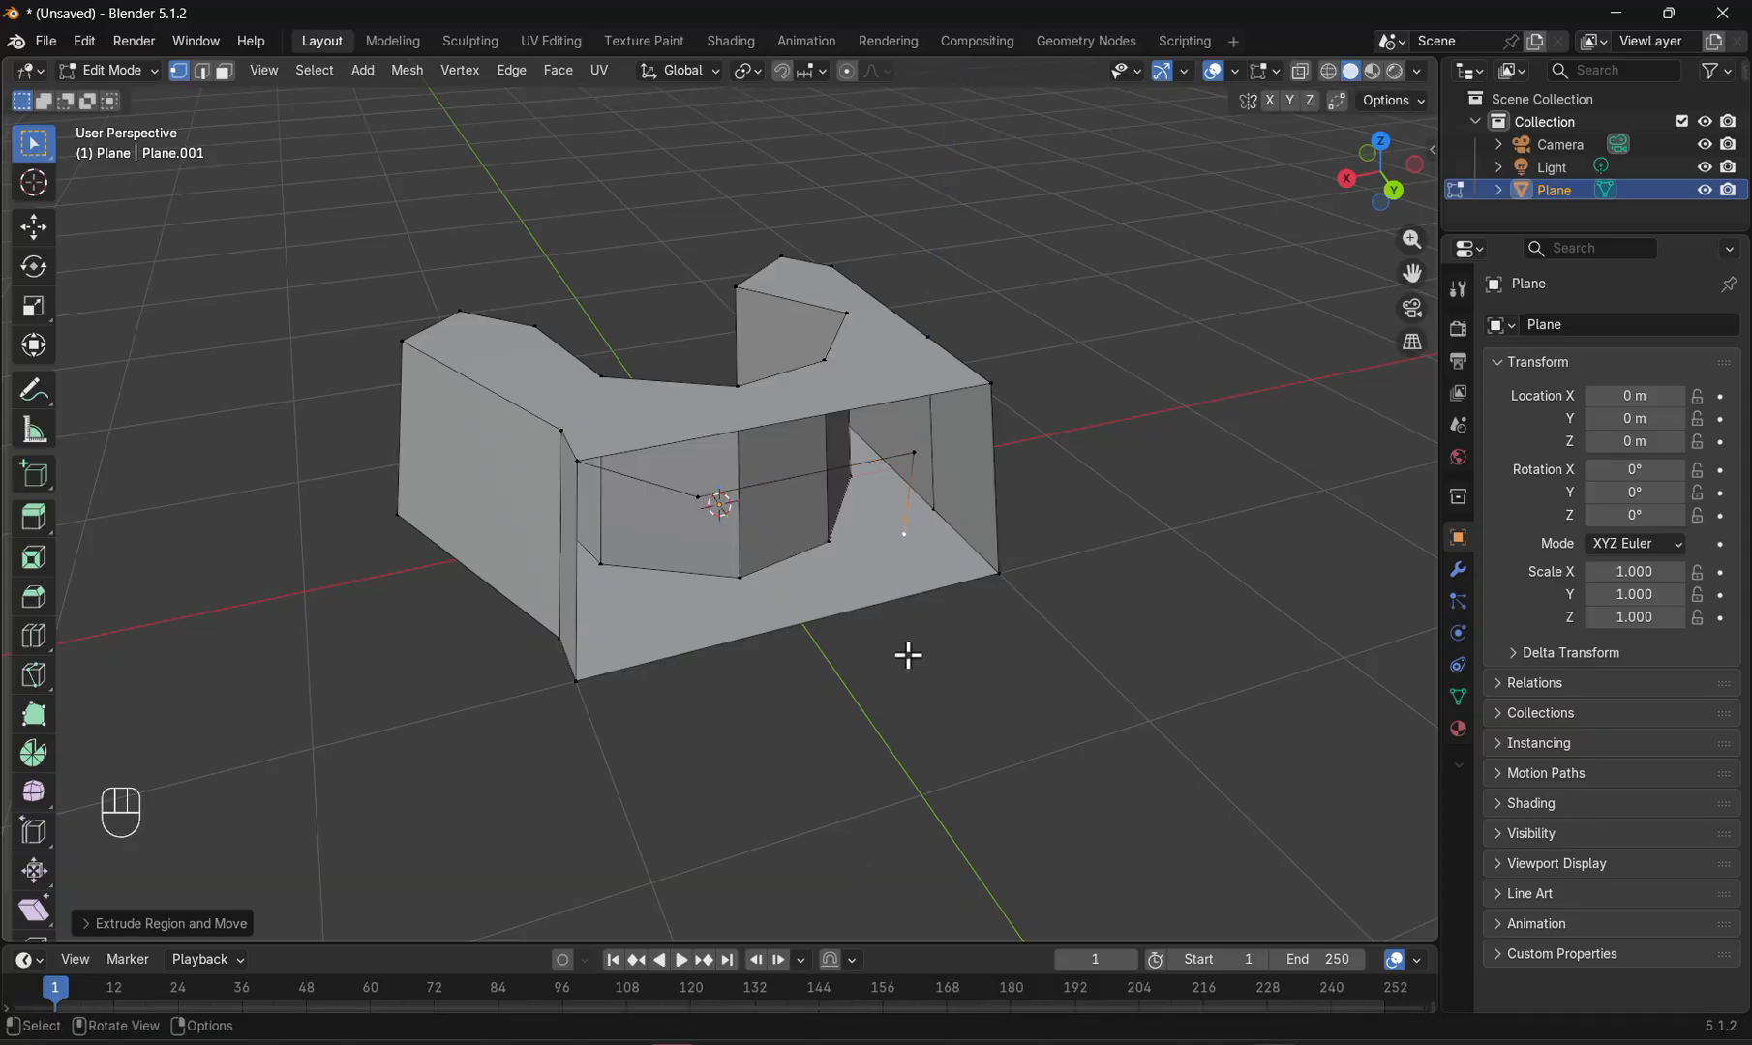
key(e)
key(x)
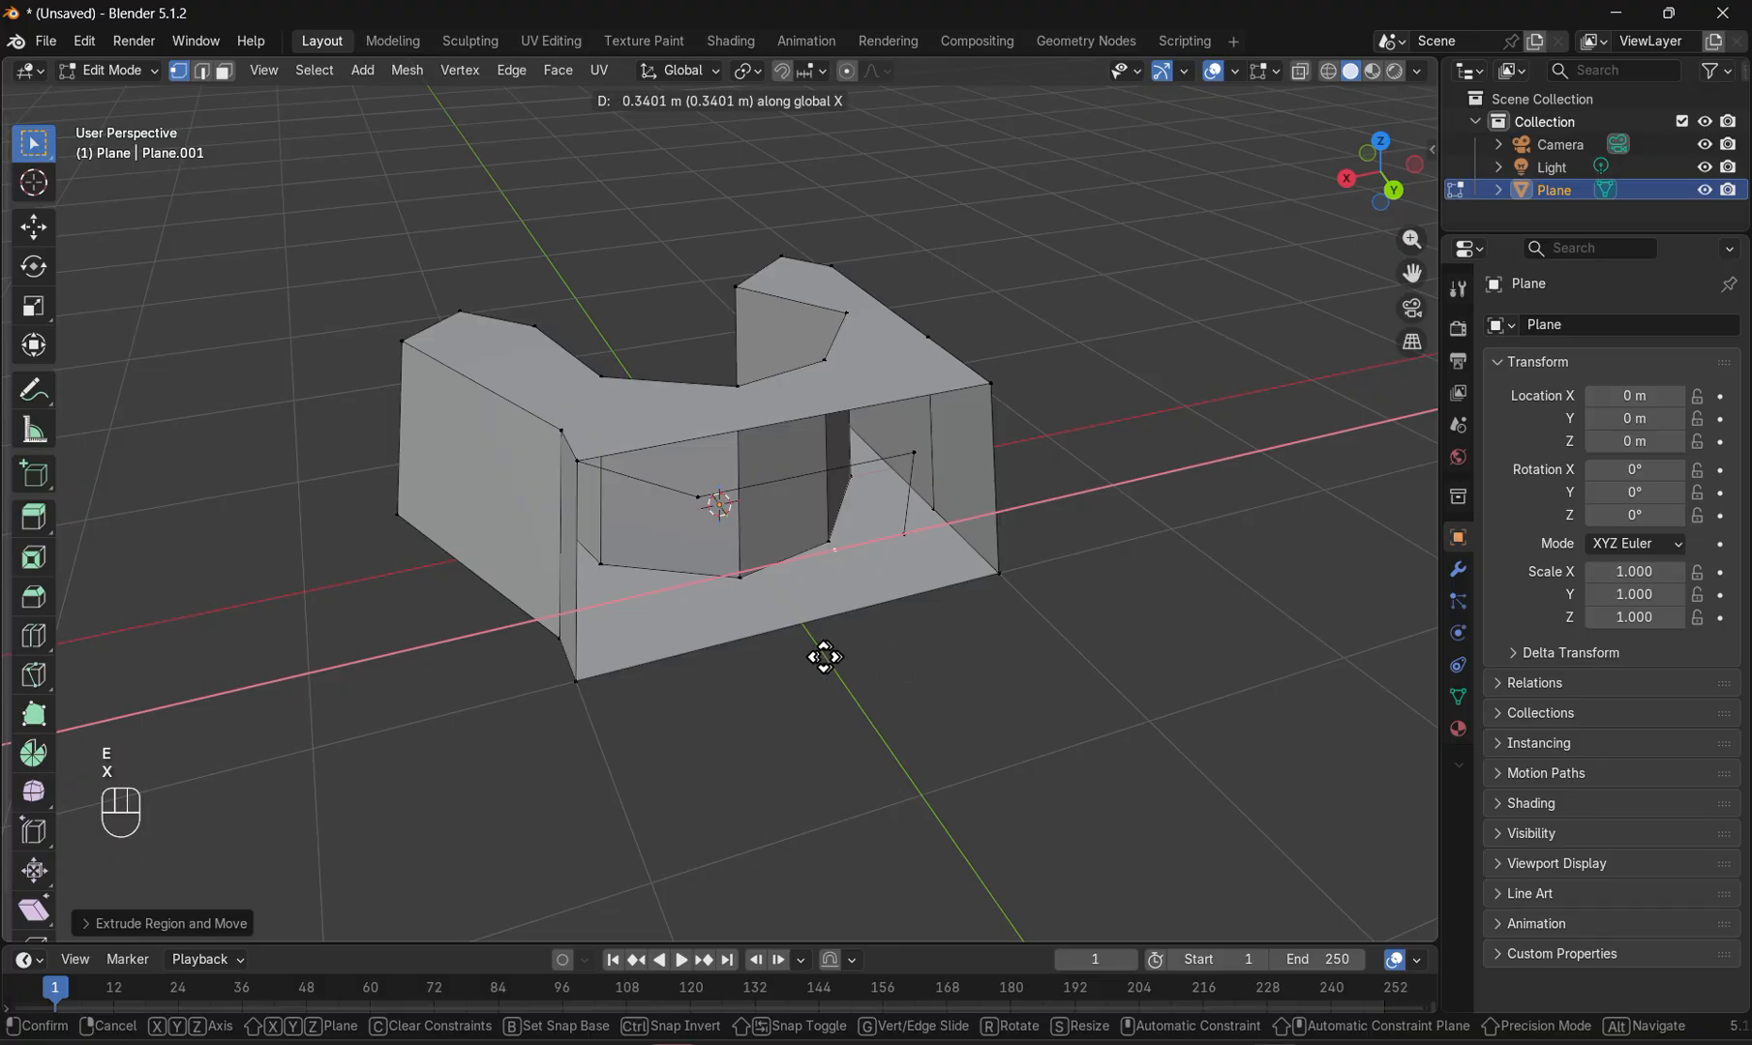
click(665, 676)
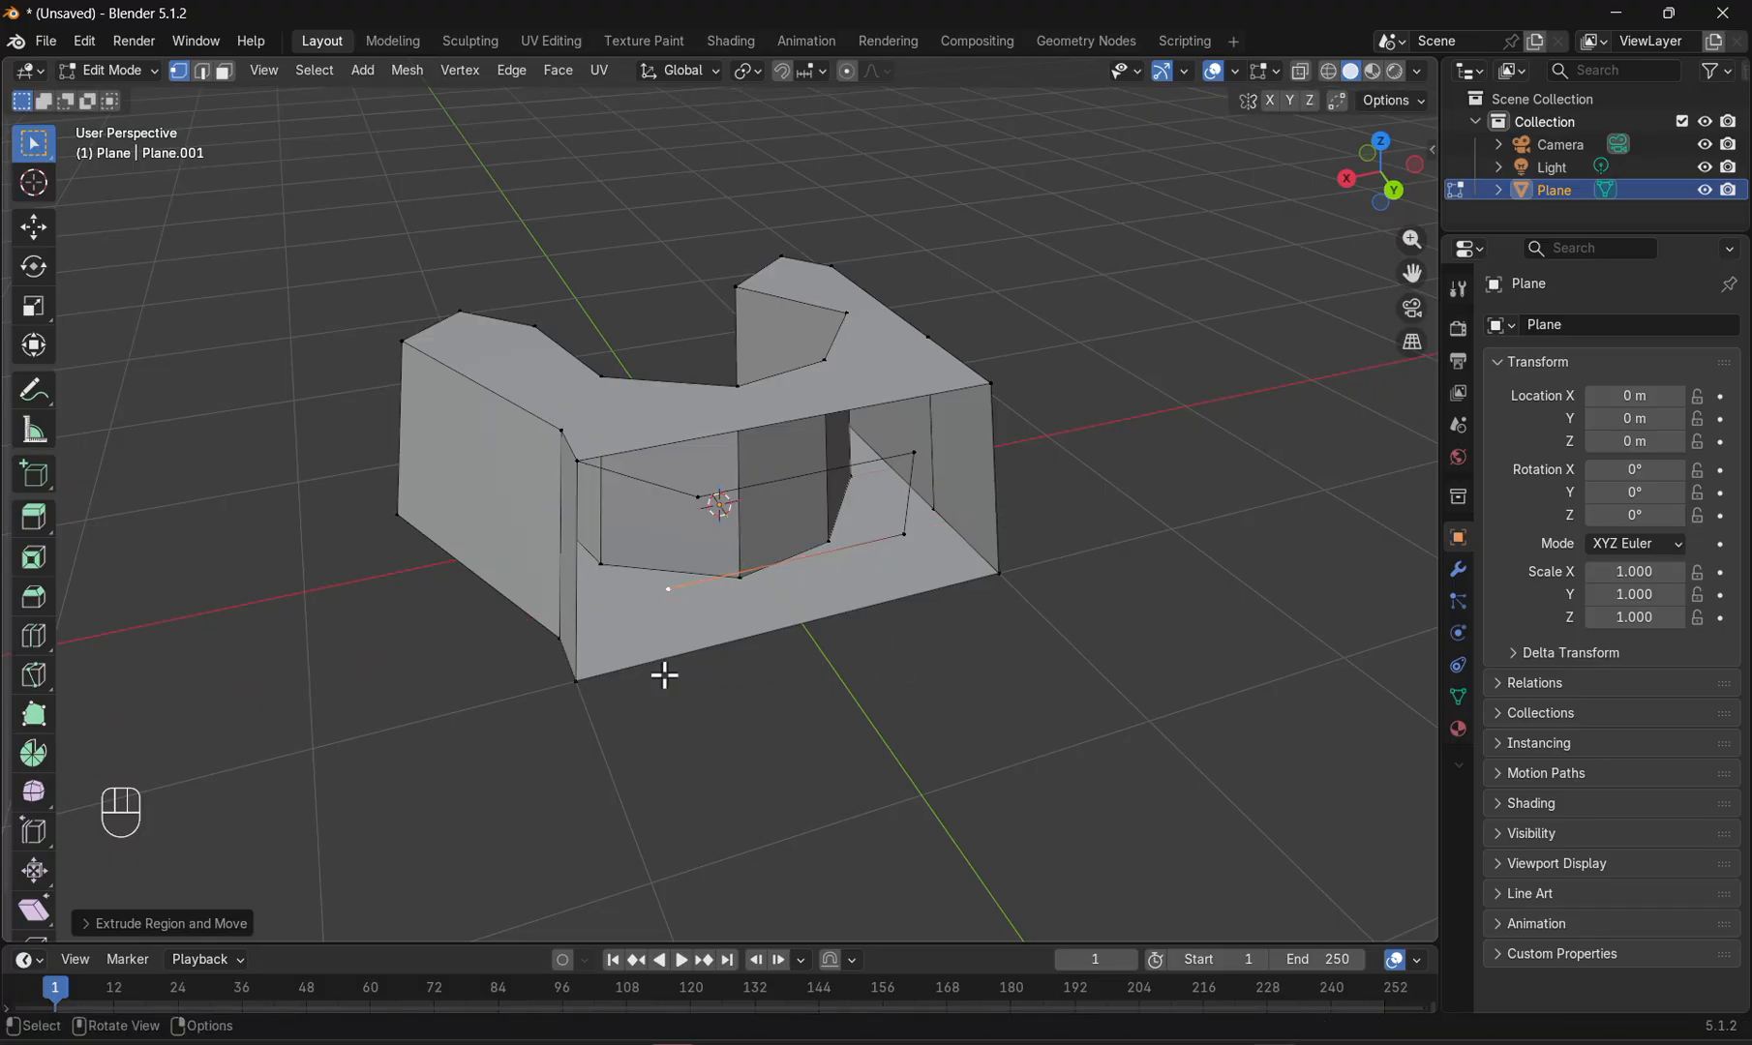
- Join the three remaining inner rectangle corners to the opening's matching corners with edges, and close the rectangle's open side with an edge
mouse_move(665, 675)
middle_down()
mouse_move(692, 707)
mouse_move(658, 681)
middle_up()
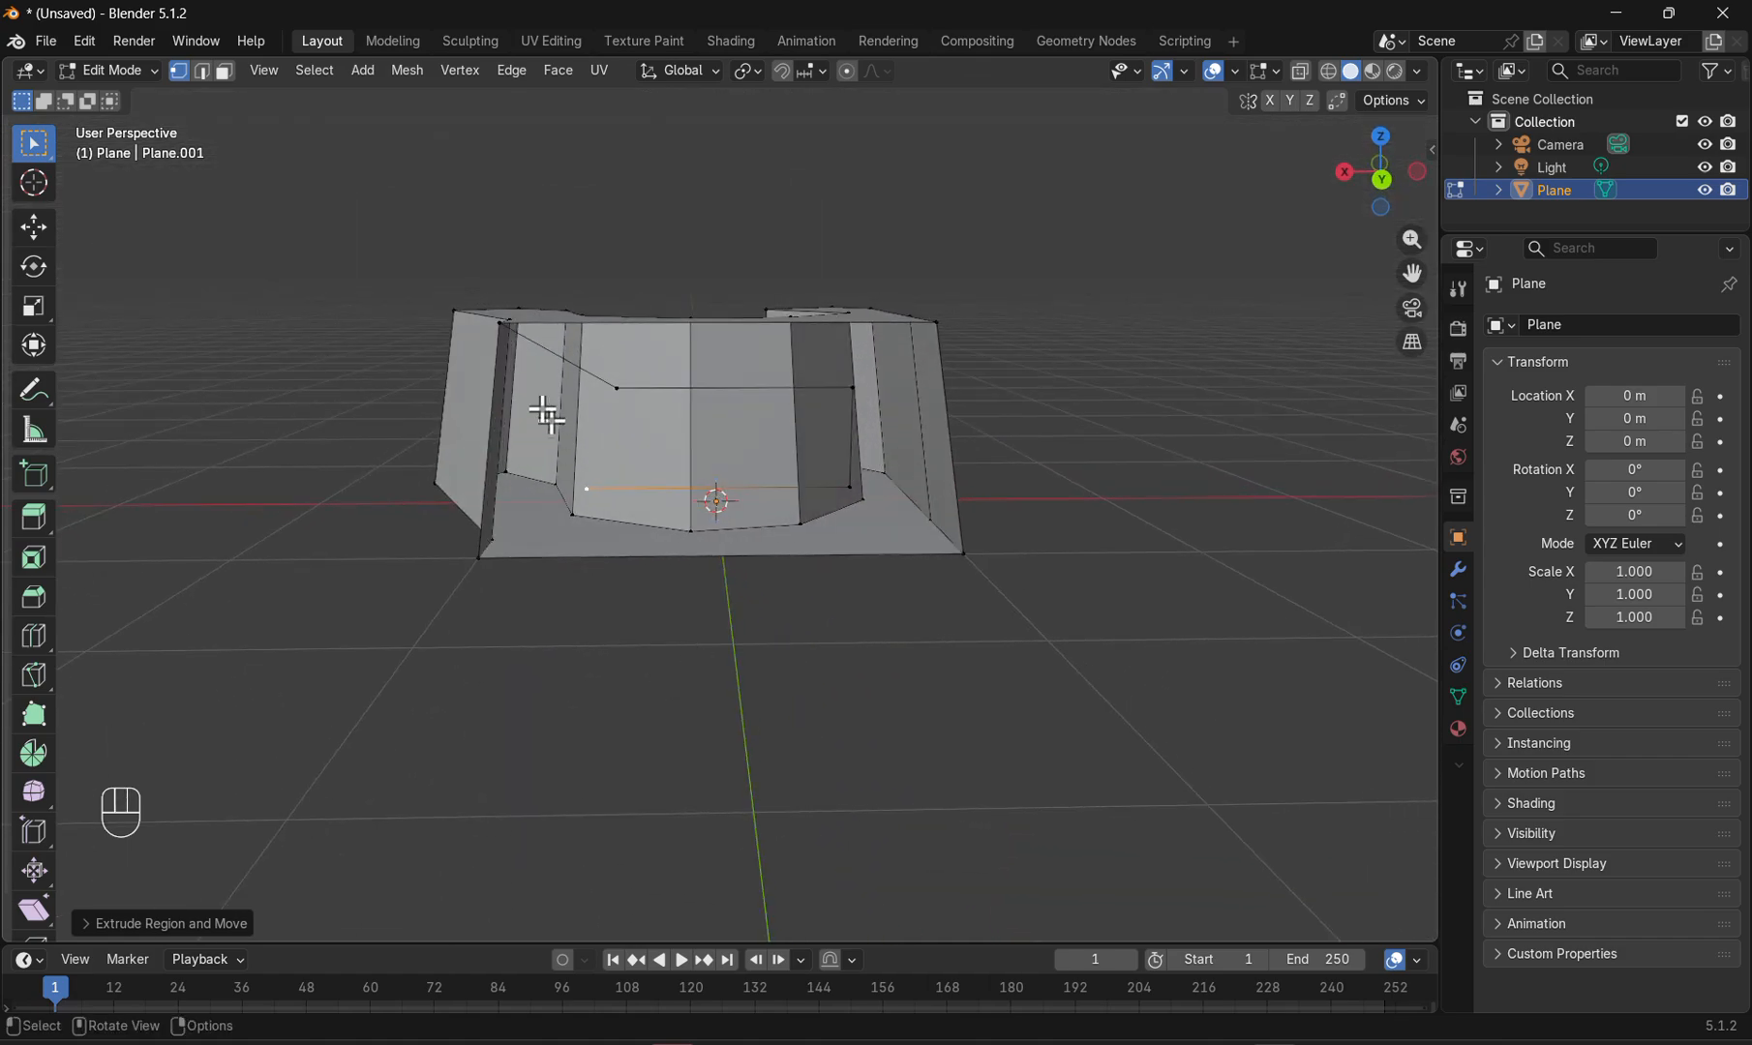
click(936, 322)
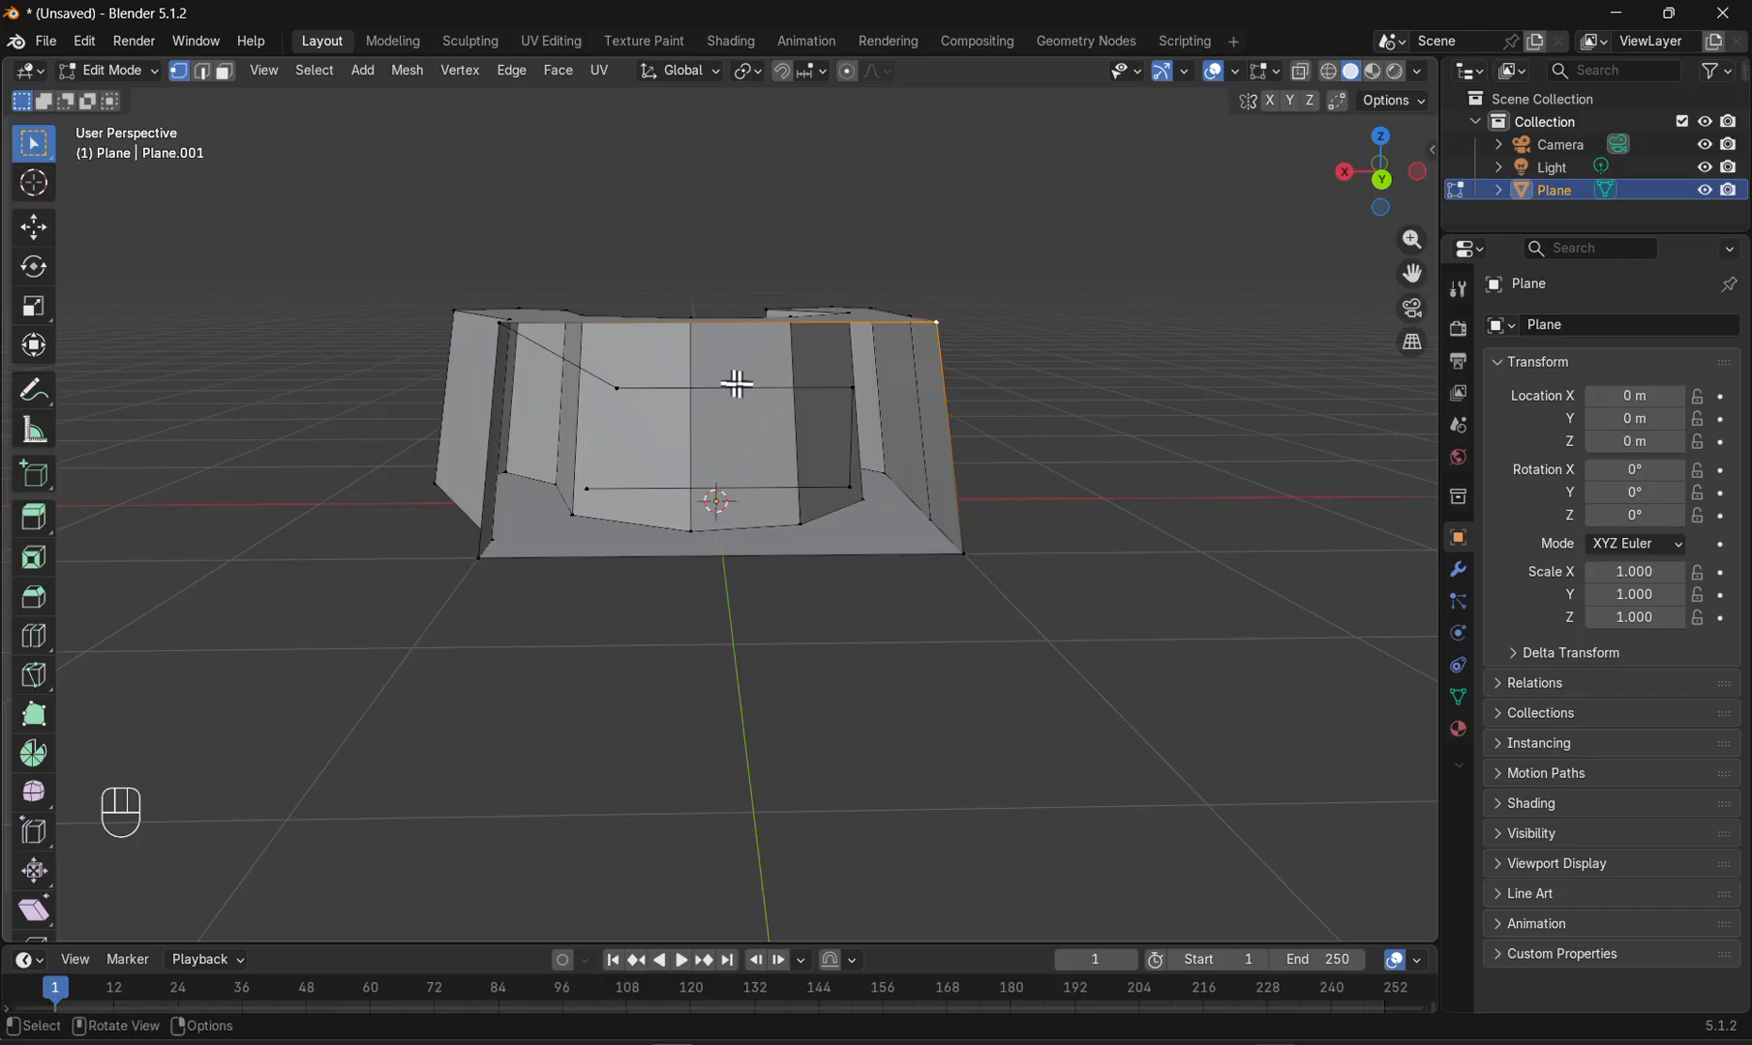
key(shift)
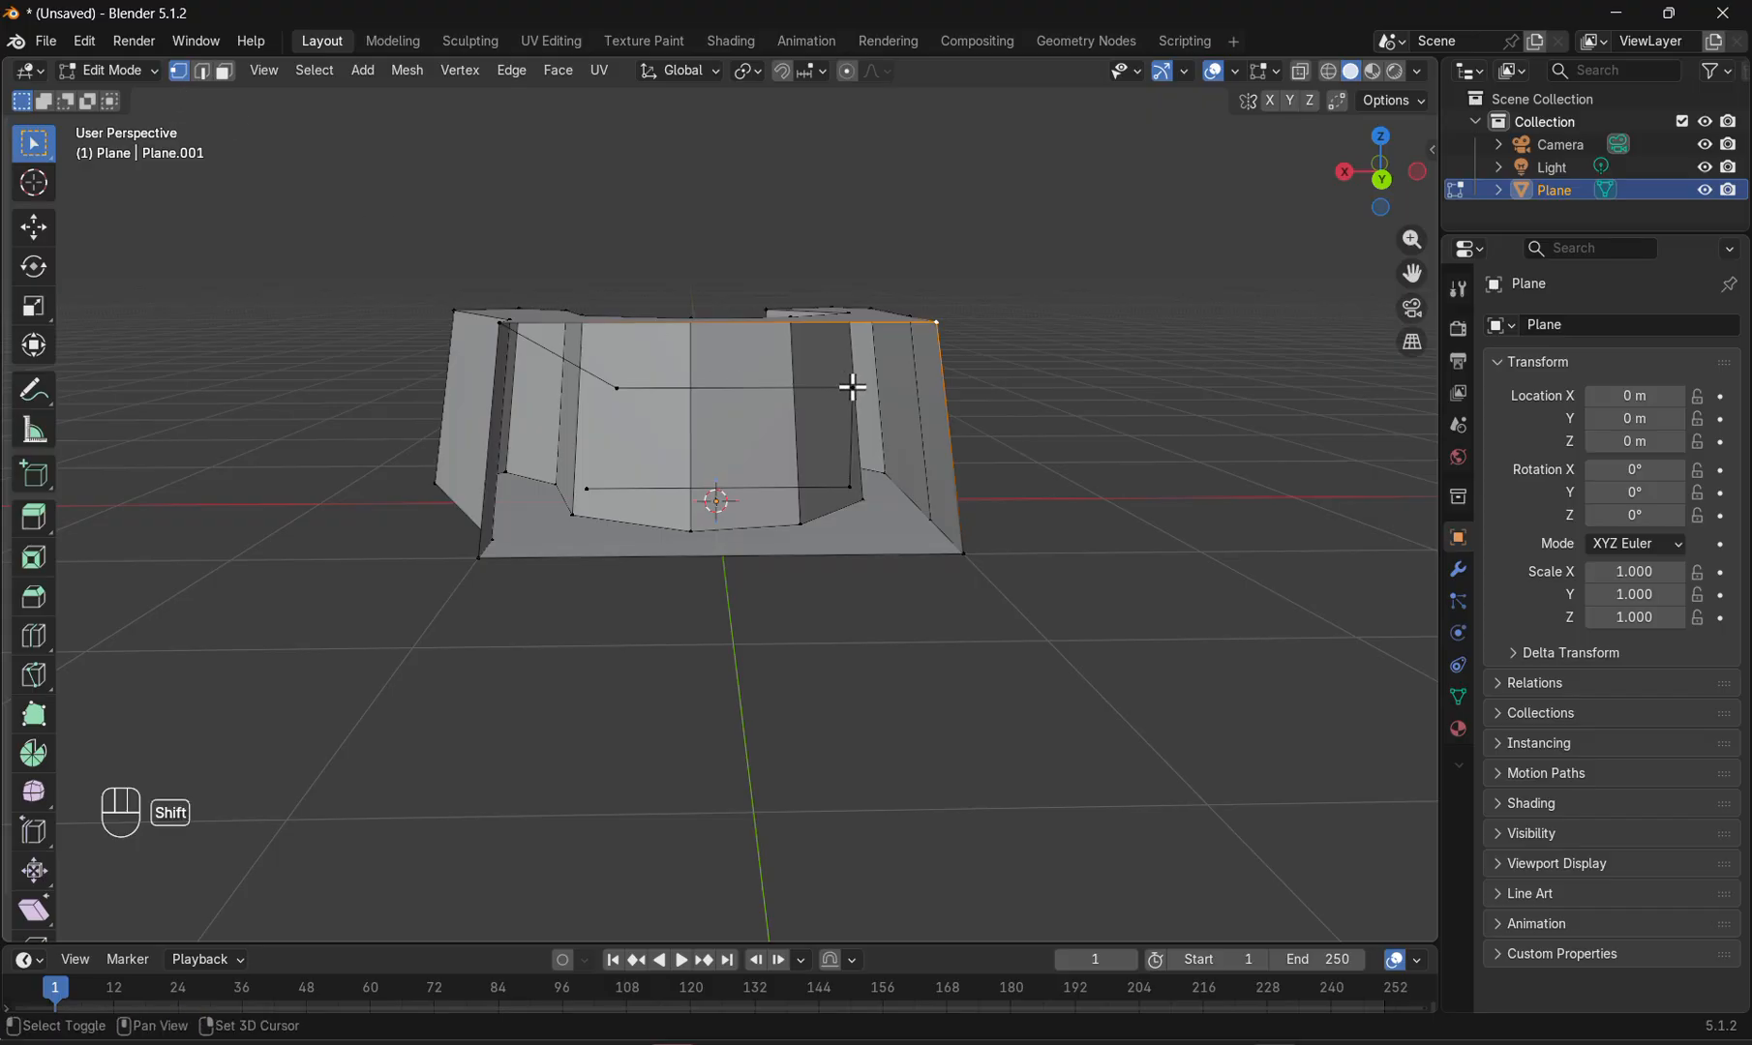
shift+click(851, 388)
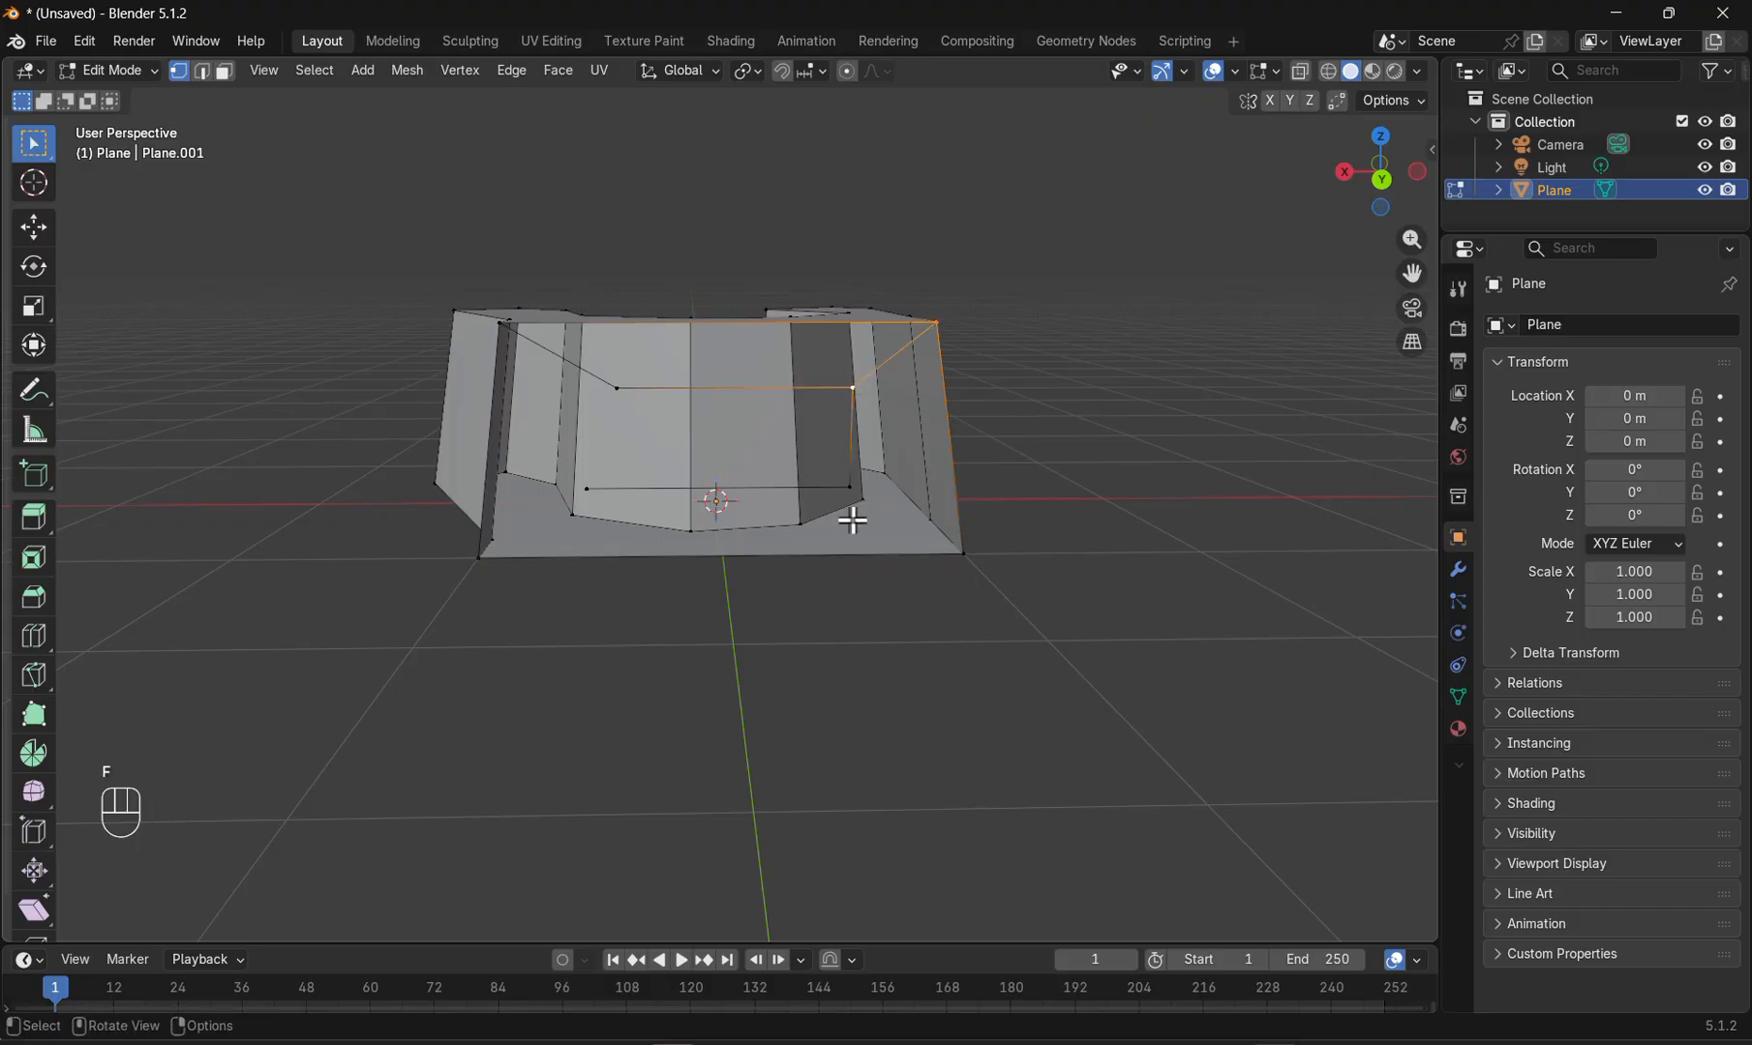
click(849, 487)
shift+click(963, 553)
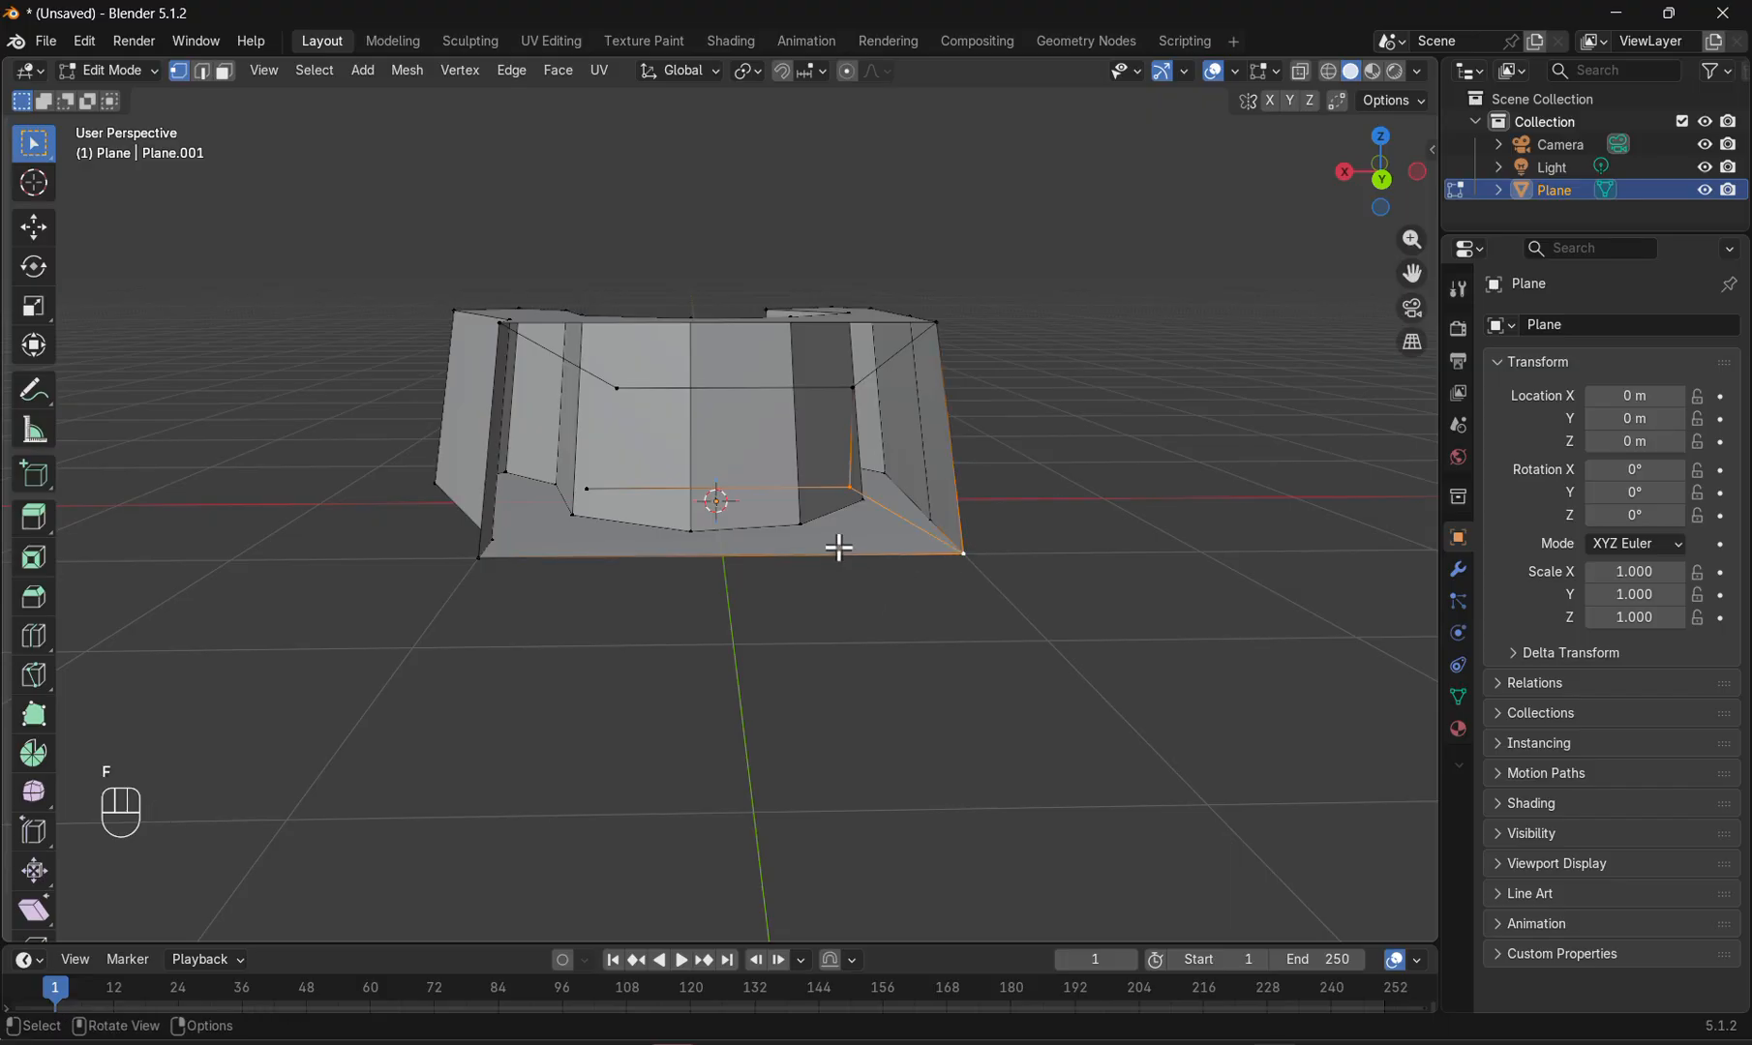
click(584, 489)
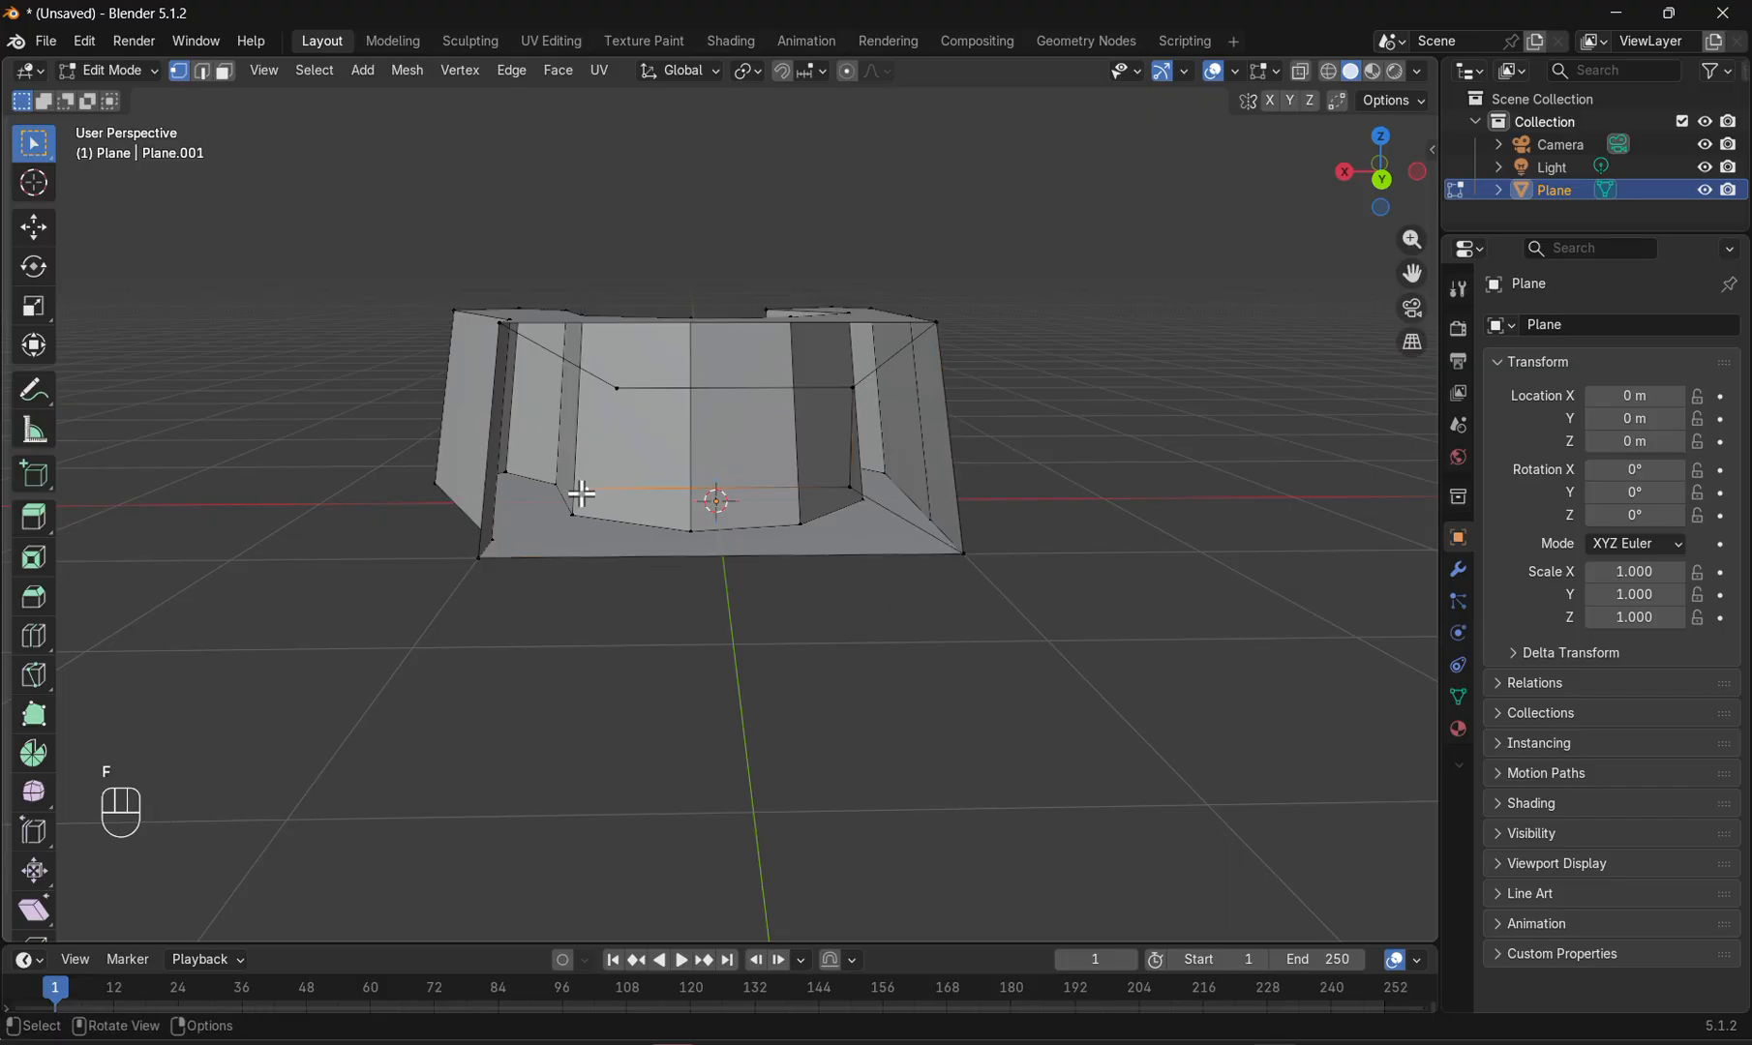
shift+click(481, 554)
click(613, 394)
shift+click(583, 497)
click(675, 327)
- In edge selection mode, fill the four sloped faces between the opening's outer border and the inner rectangle
middle_drag(670, 335, 703, 383)
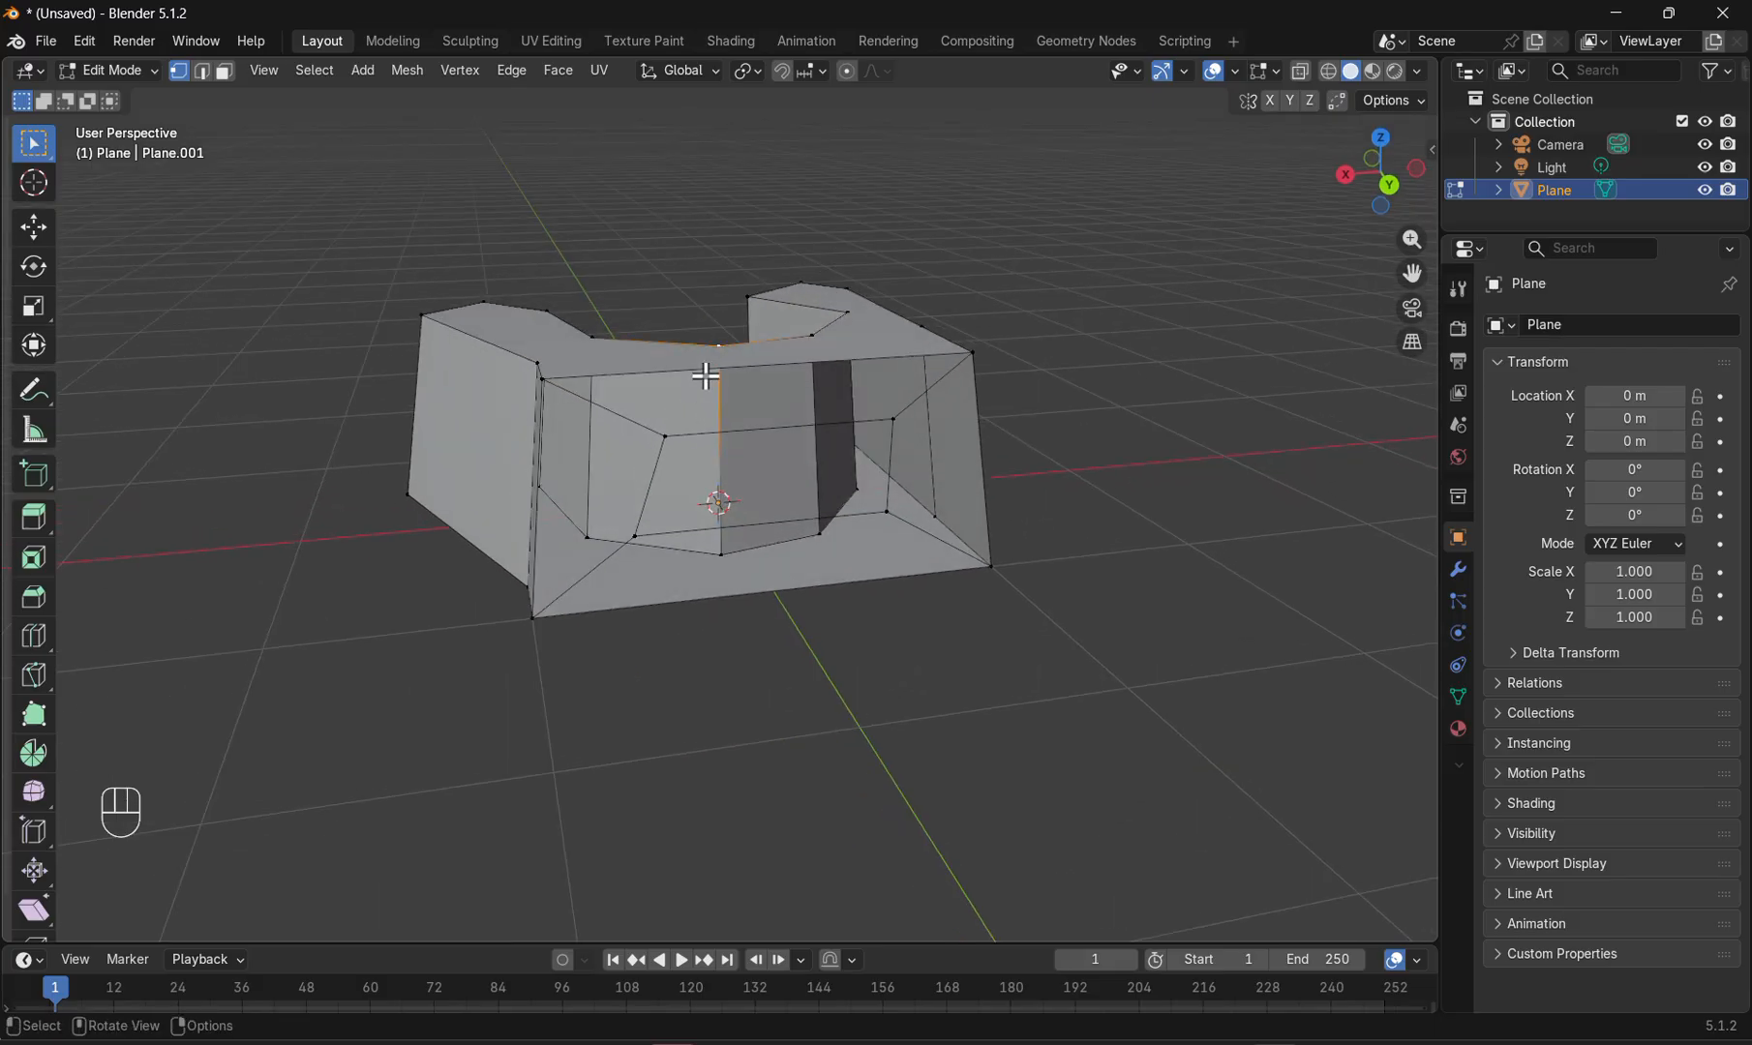
click(200, 72)
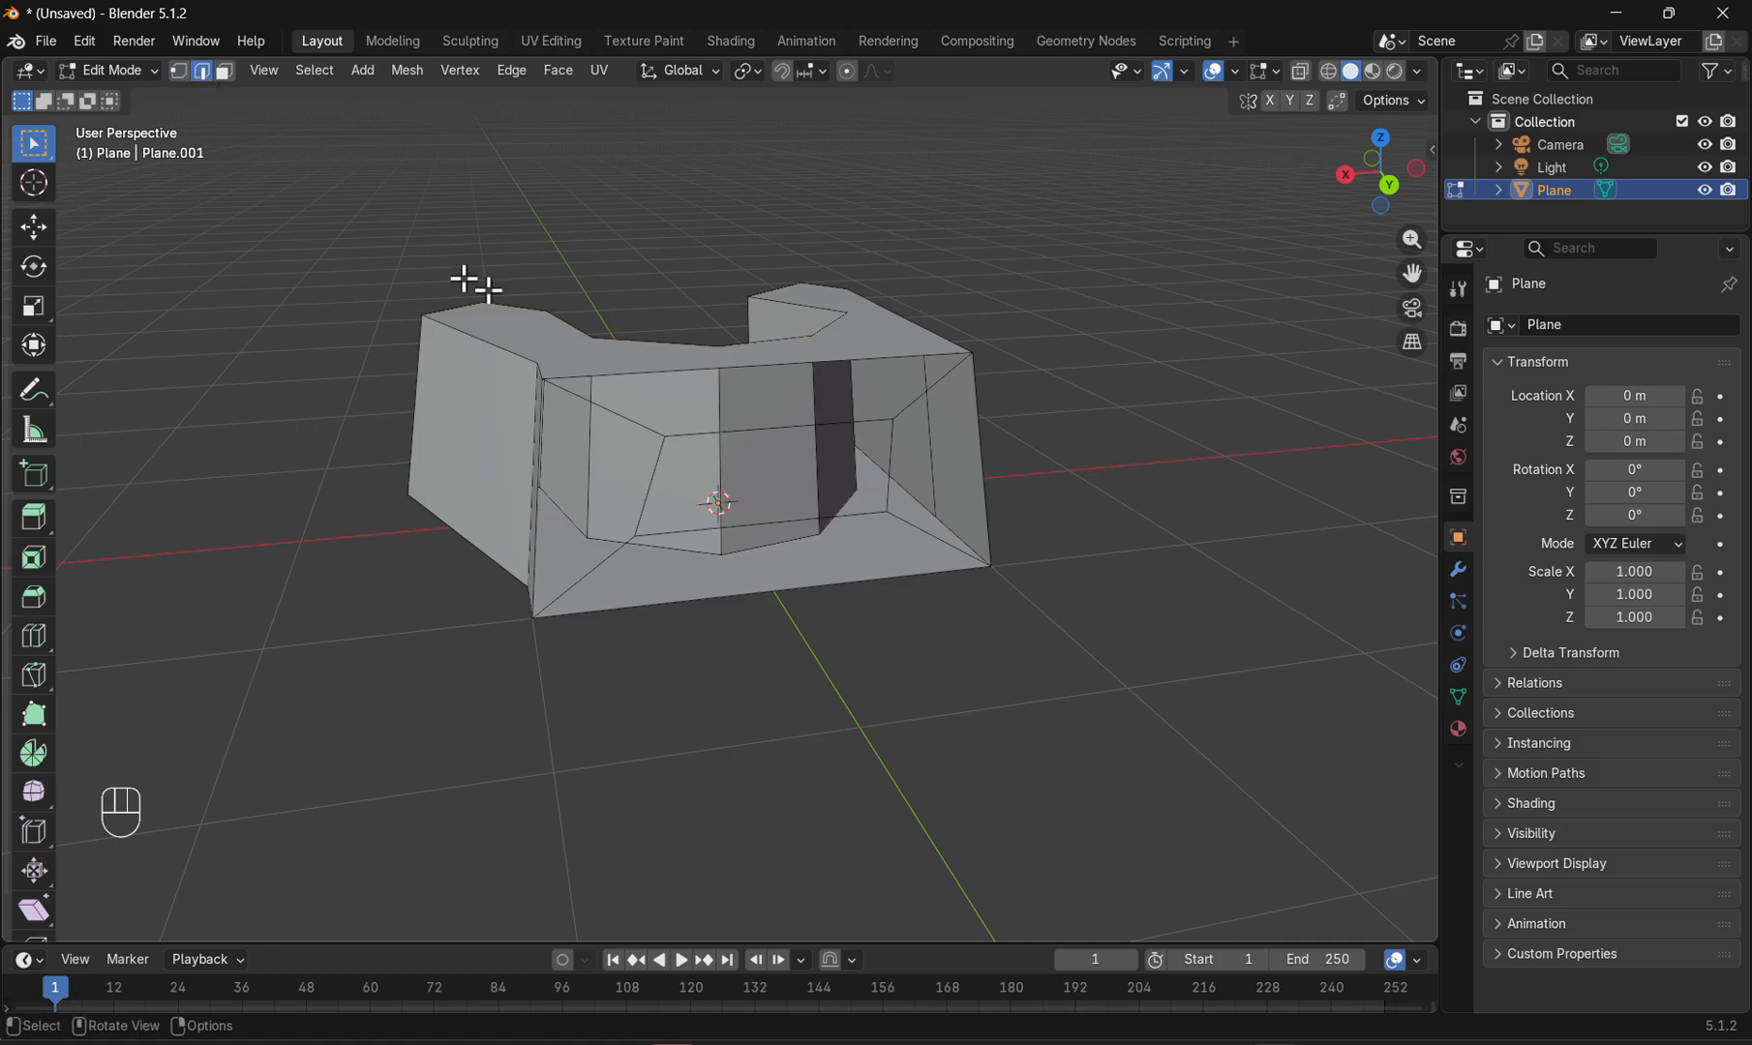
click(688, 367)
shift+click(743, 430)
key(f)
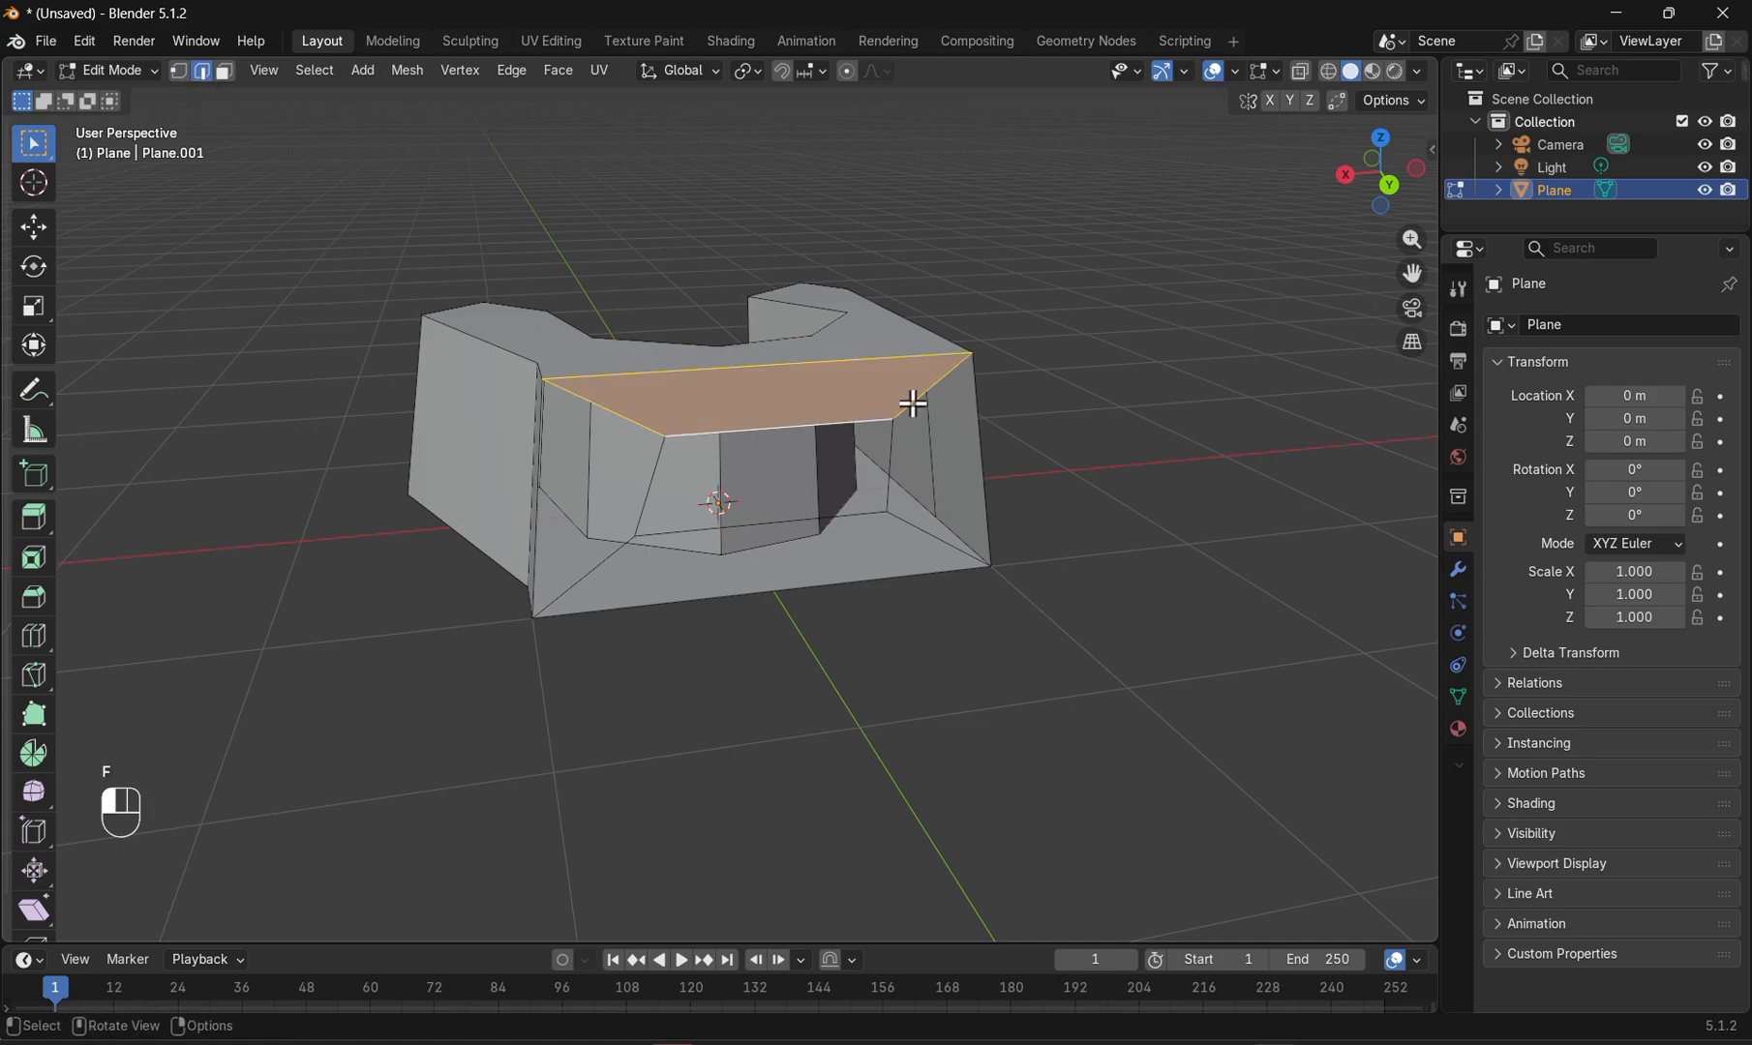
click(911, 402)
shift+click(932, 531)
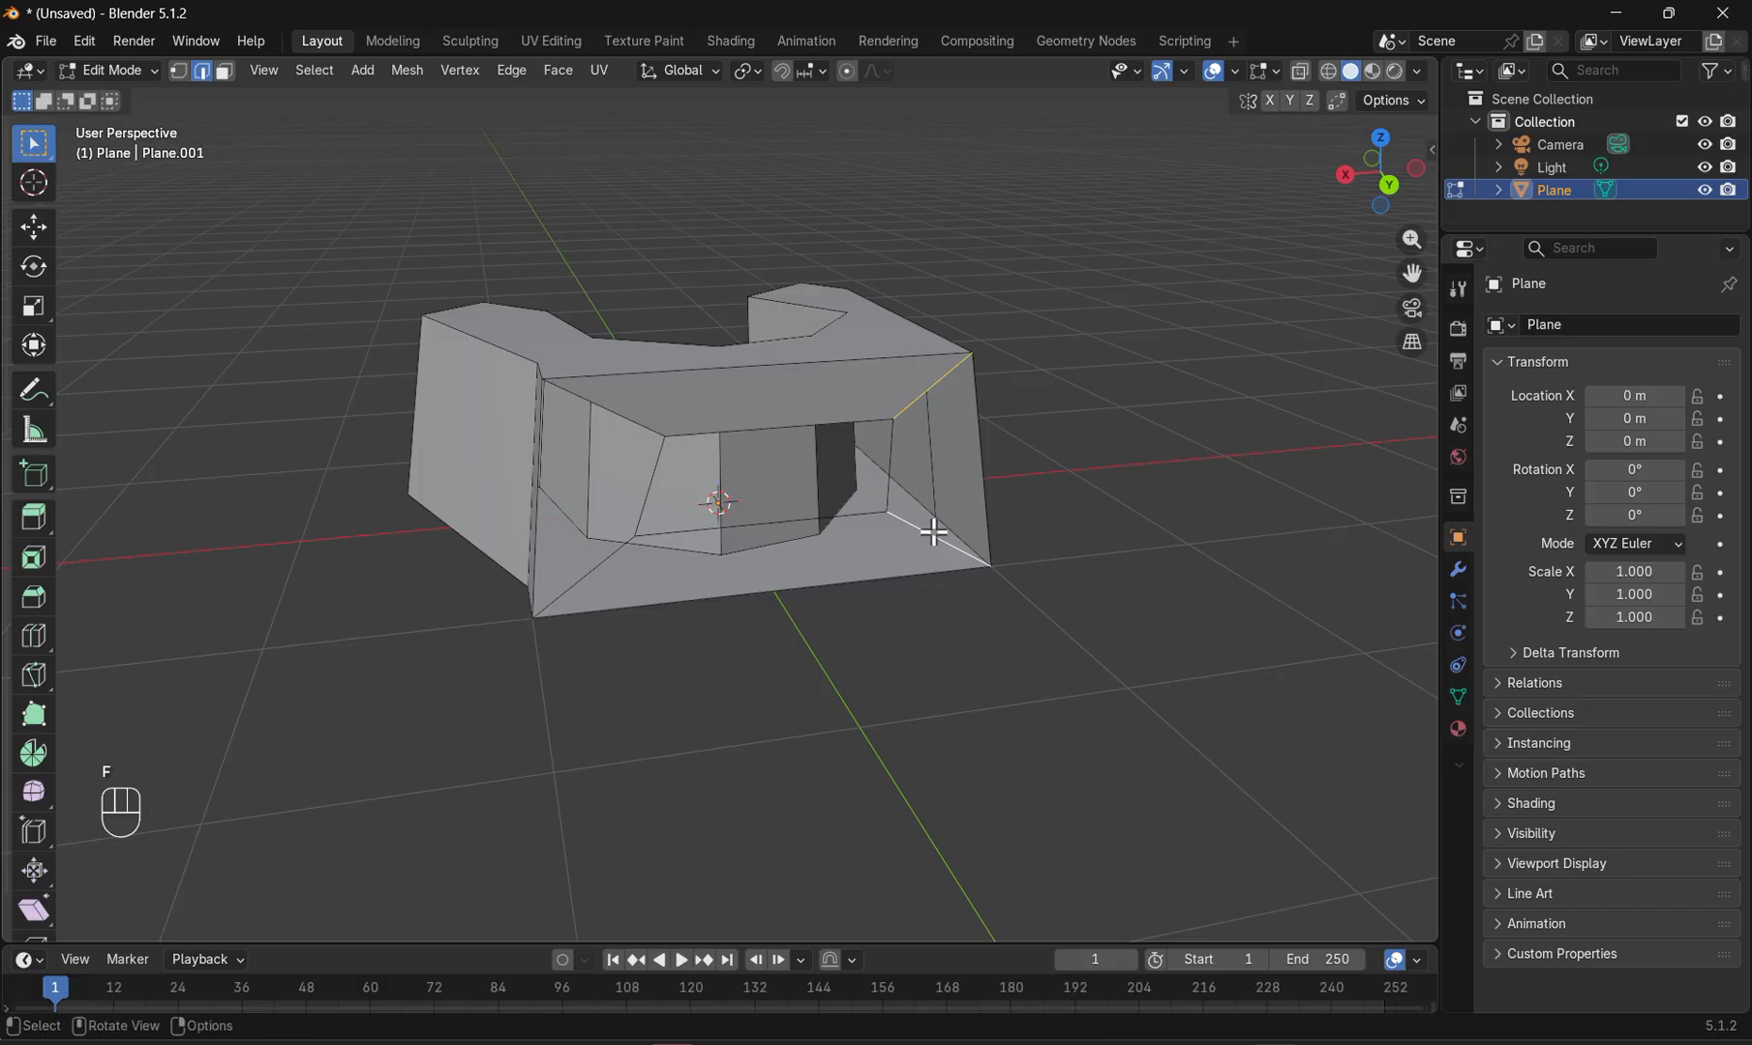
key(f)
click(792, 523)
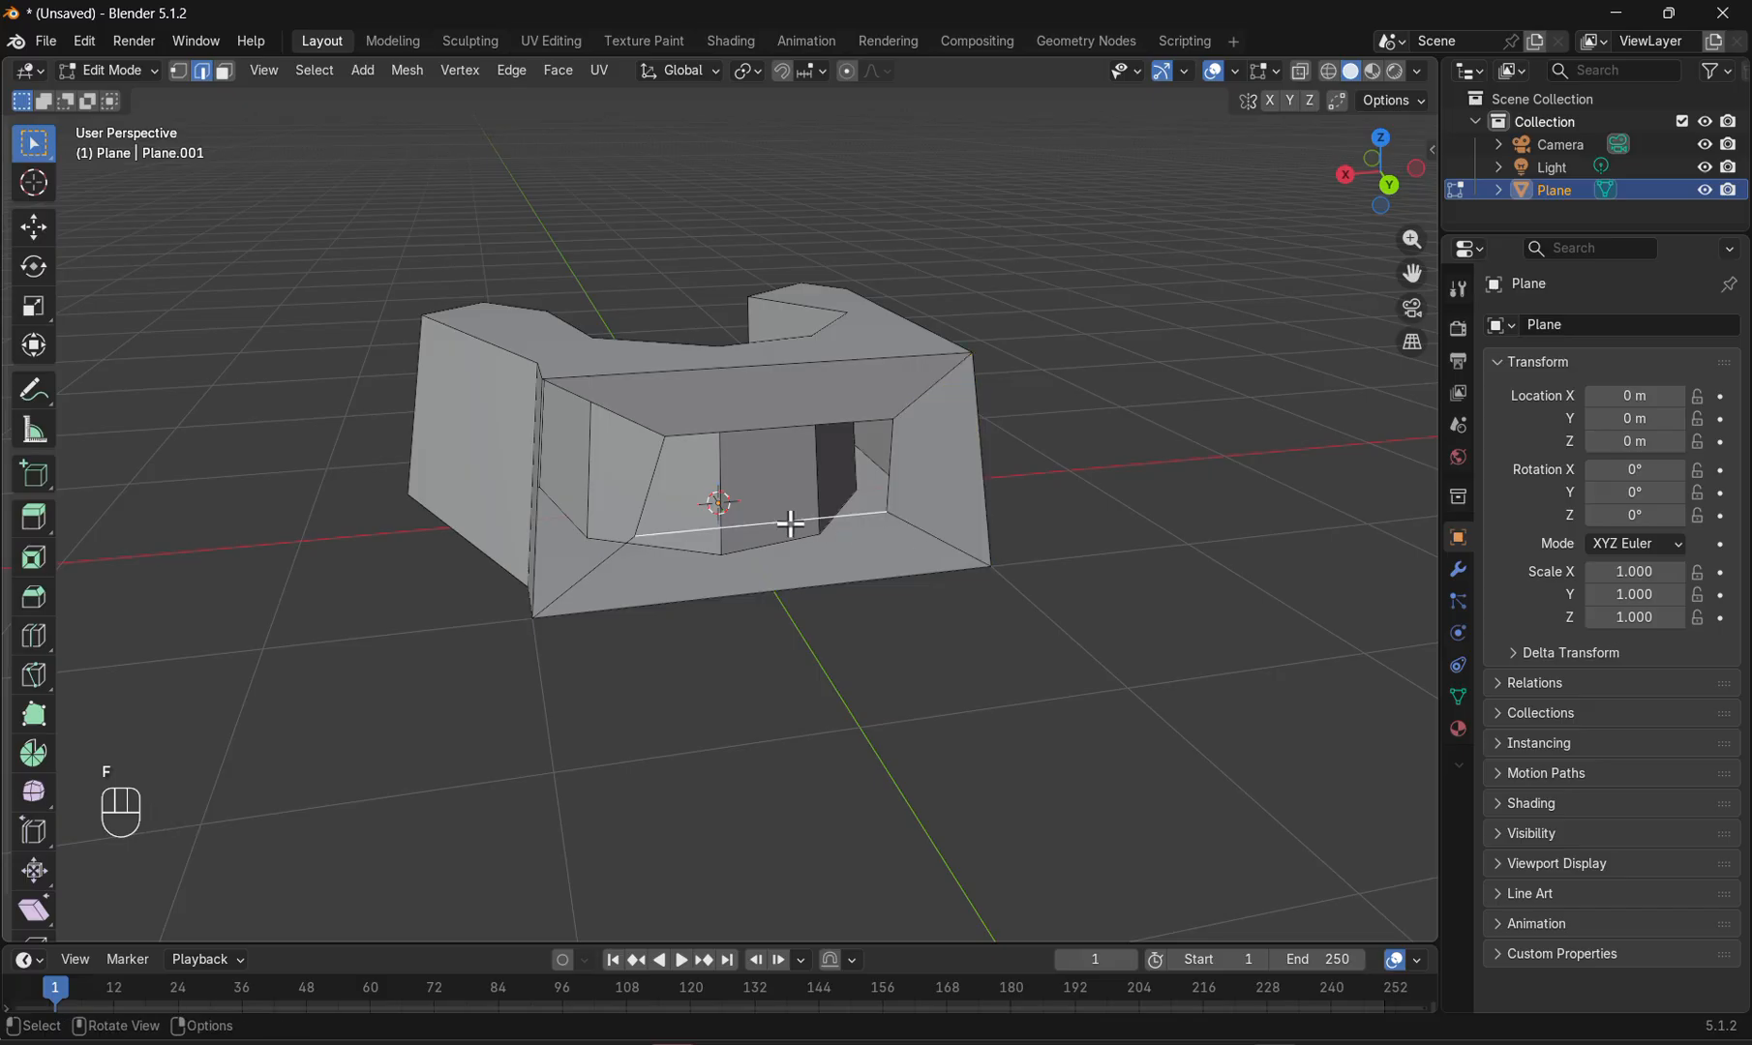
shift+click(789, 585)
click(631, 423)
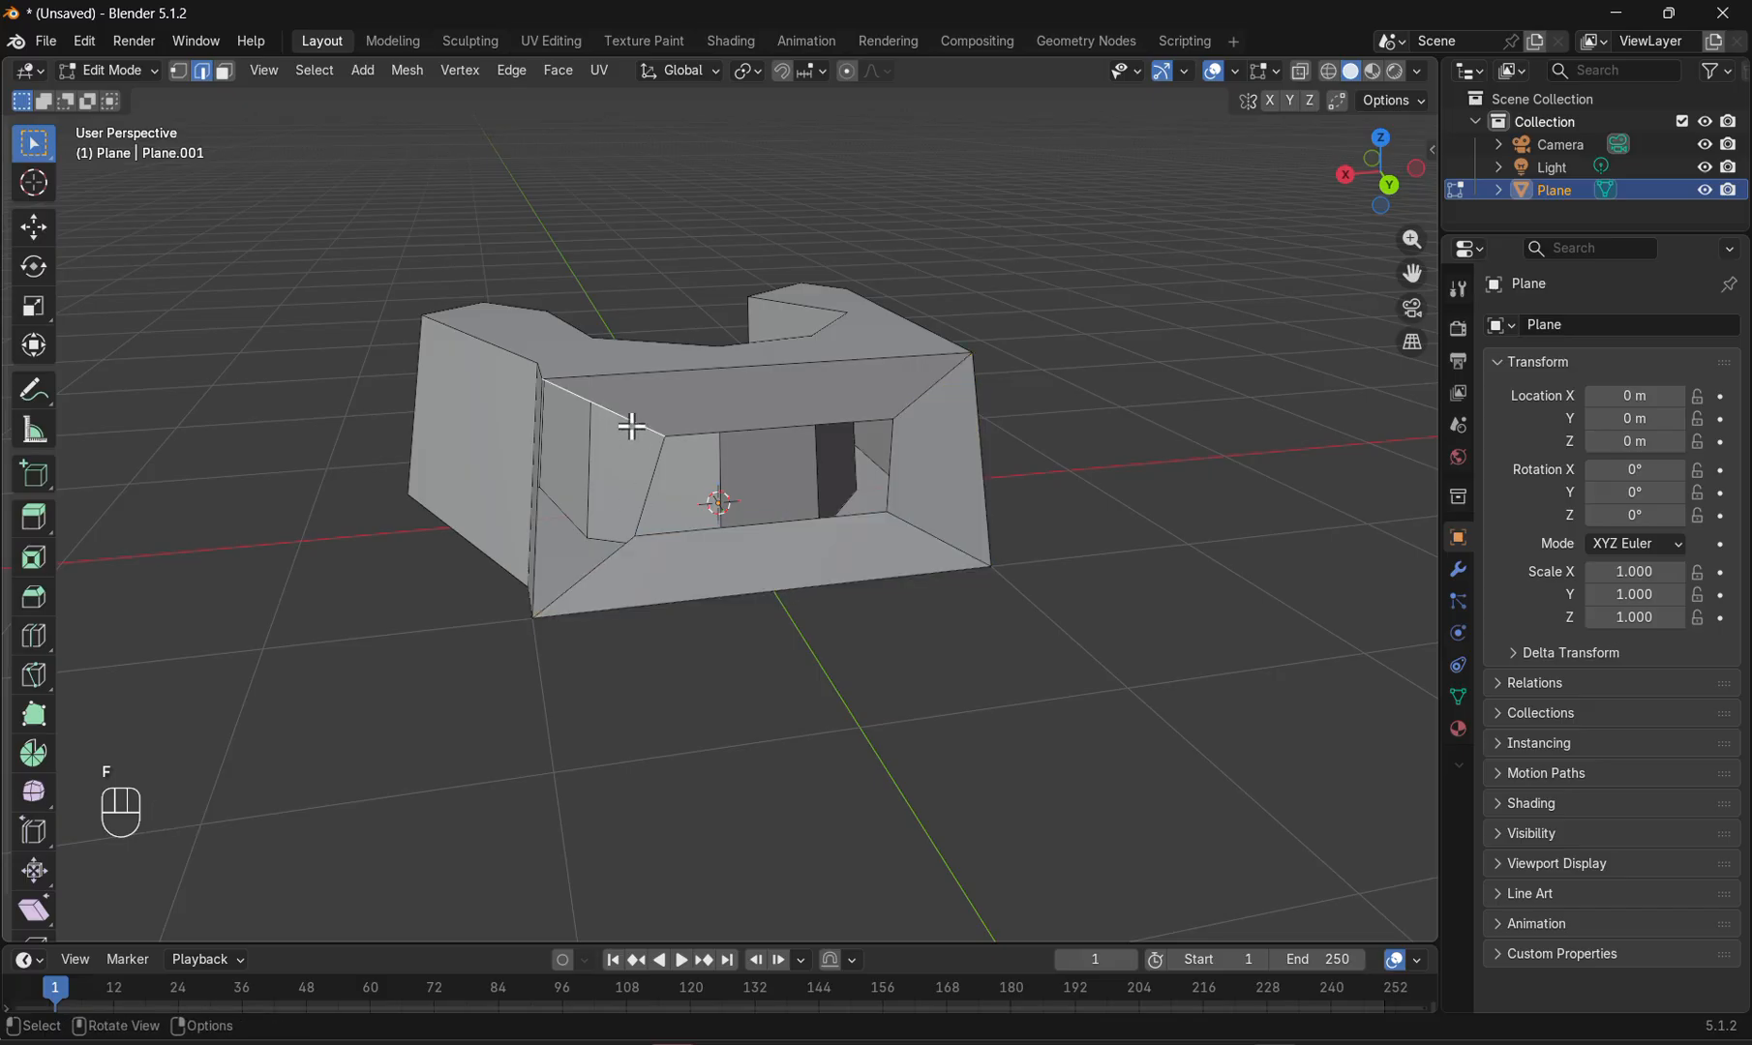
click(591, 569)
- Extrude the inner rectangle's four edges about 0.23 m into the block and fill the recess's end with a face
middle_drag(589, 556, 625, 556)
click(753, 447)
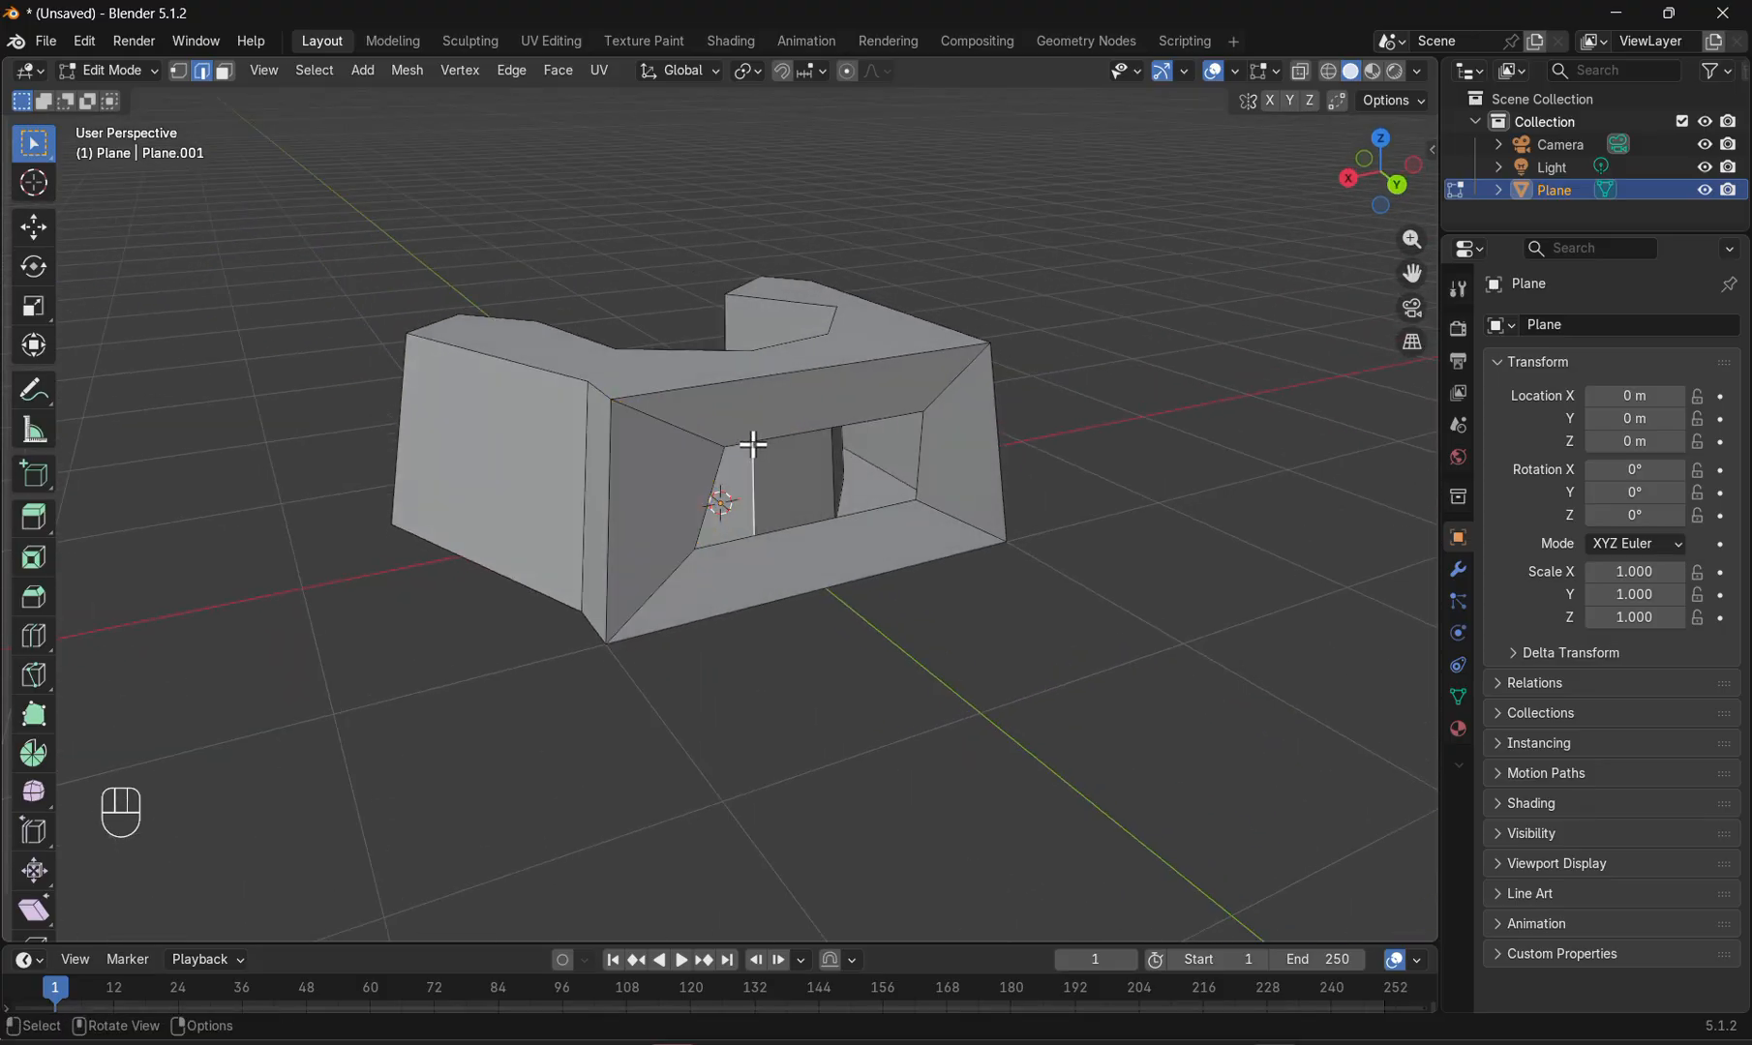
click(804, 432)
shift+click(713, 489)
shift+click(811, 525)
shift+click(917, 462)
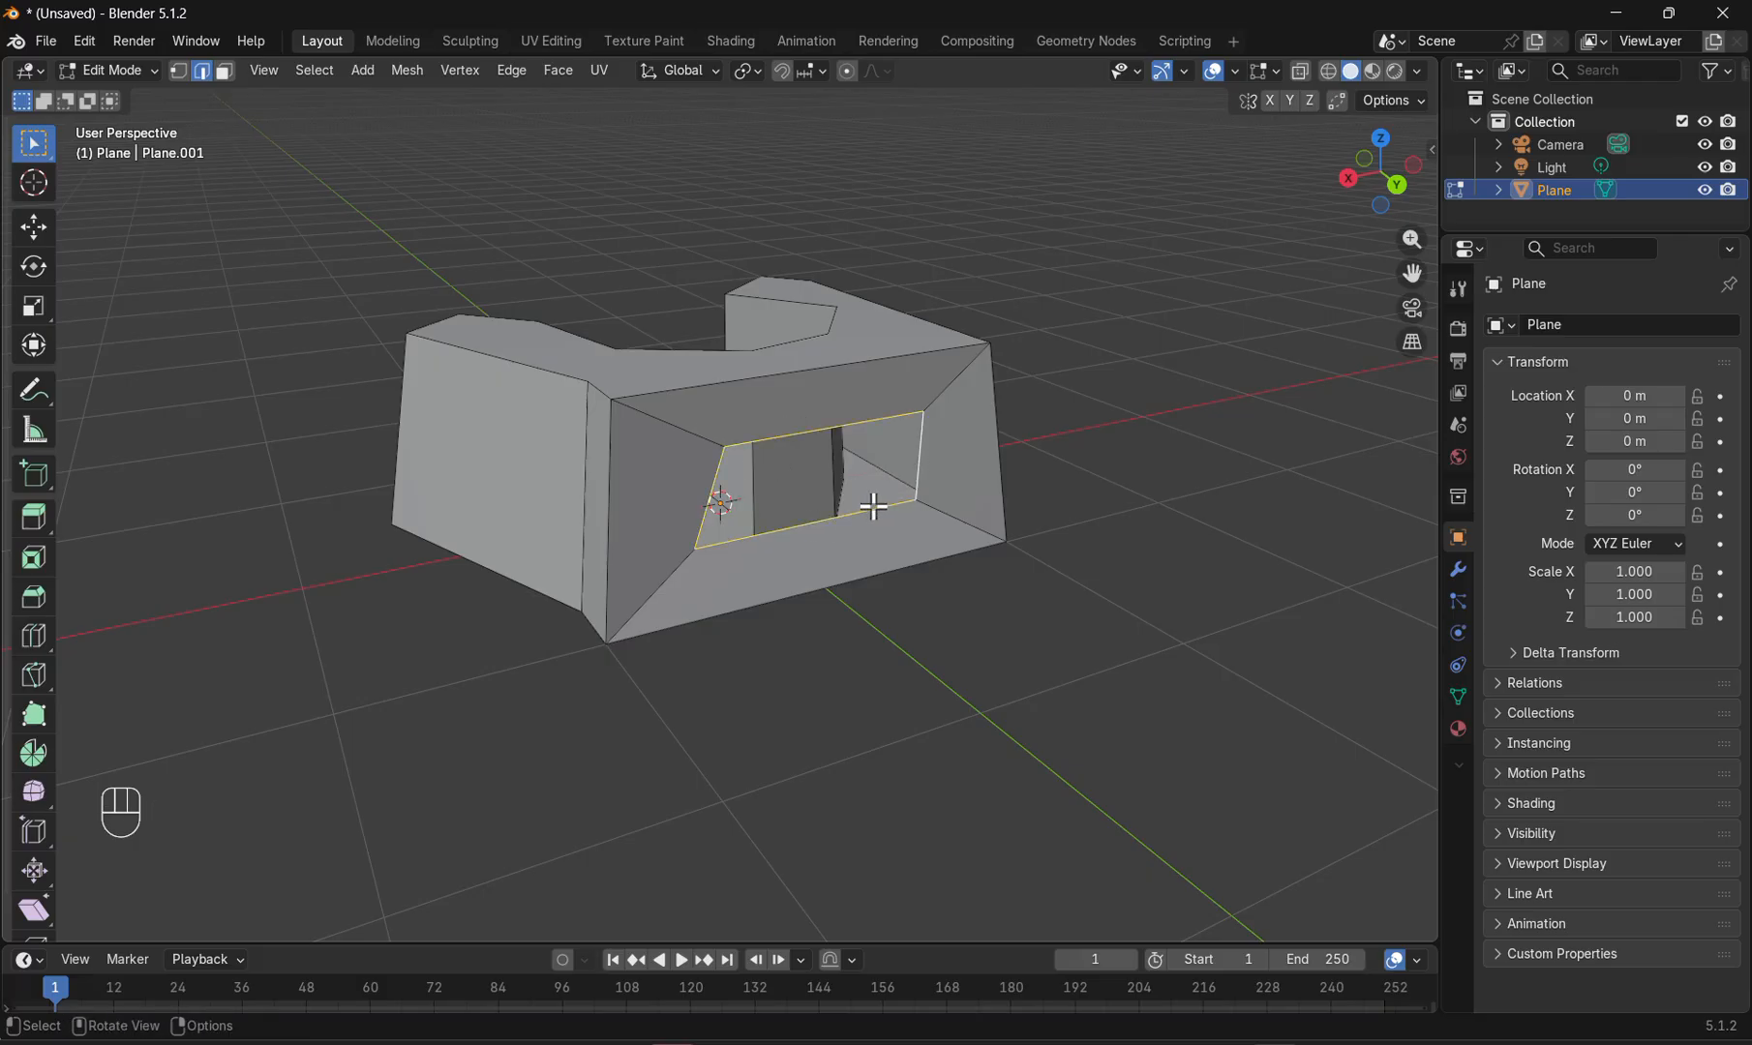
key(e)
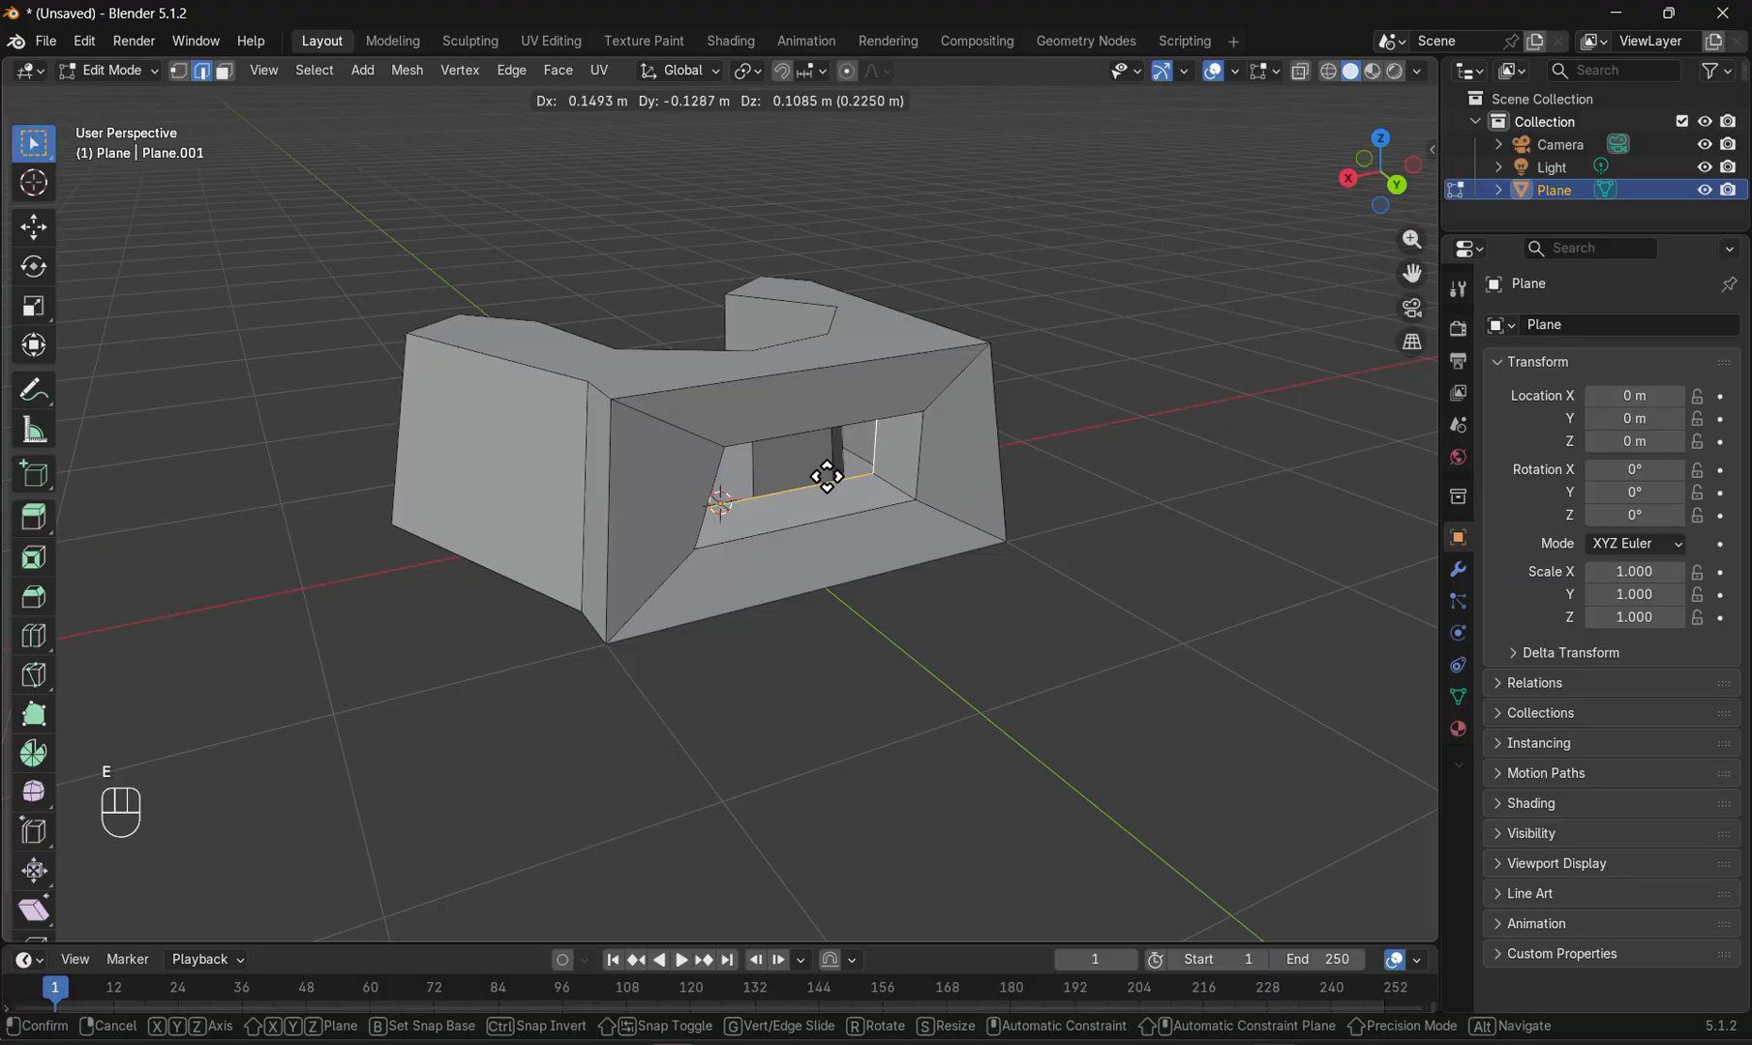
click(827, 476)
middle_drag(845, 555, 696, 580)
key(f)
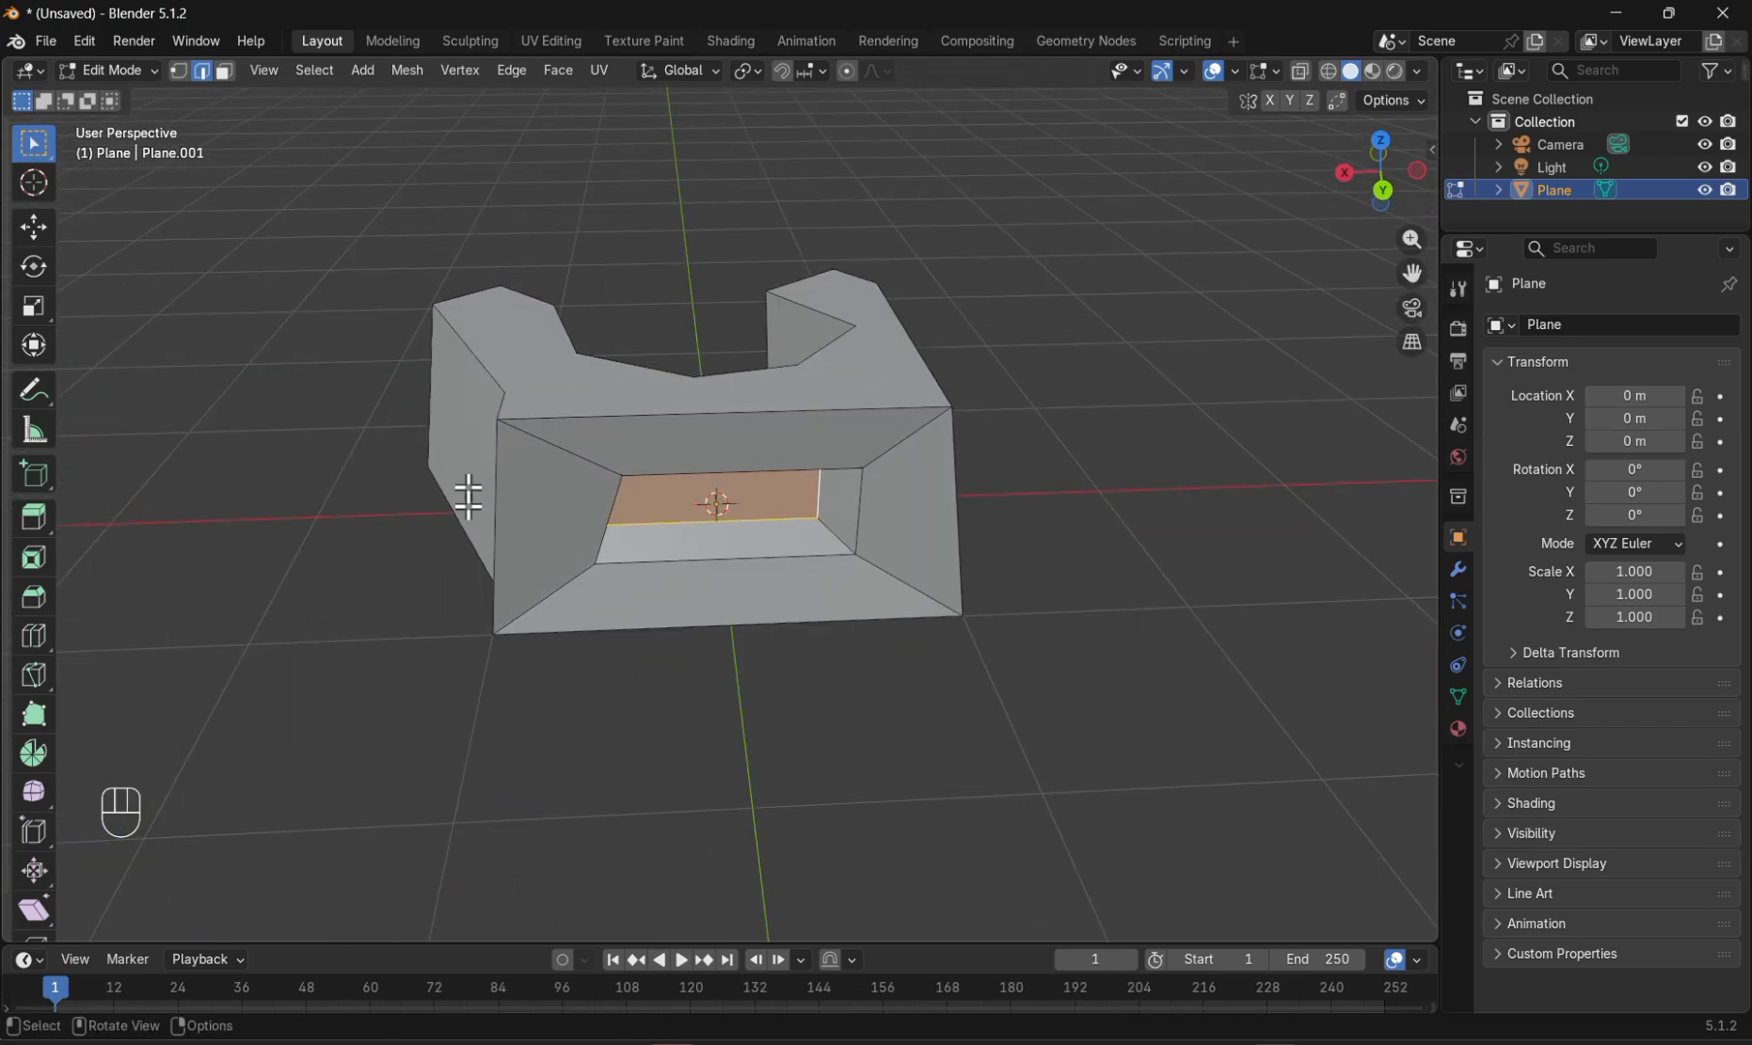
- Return to Object Mode and delete the whole arch-shaped block
middle_drag(432, 509, 468, 535)
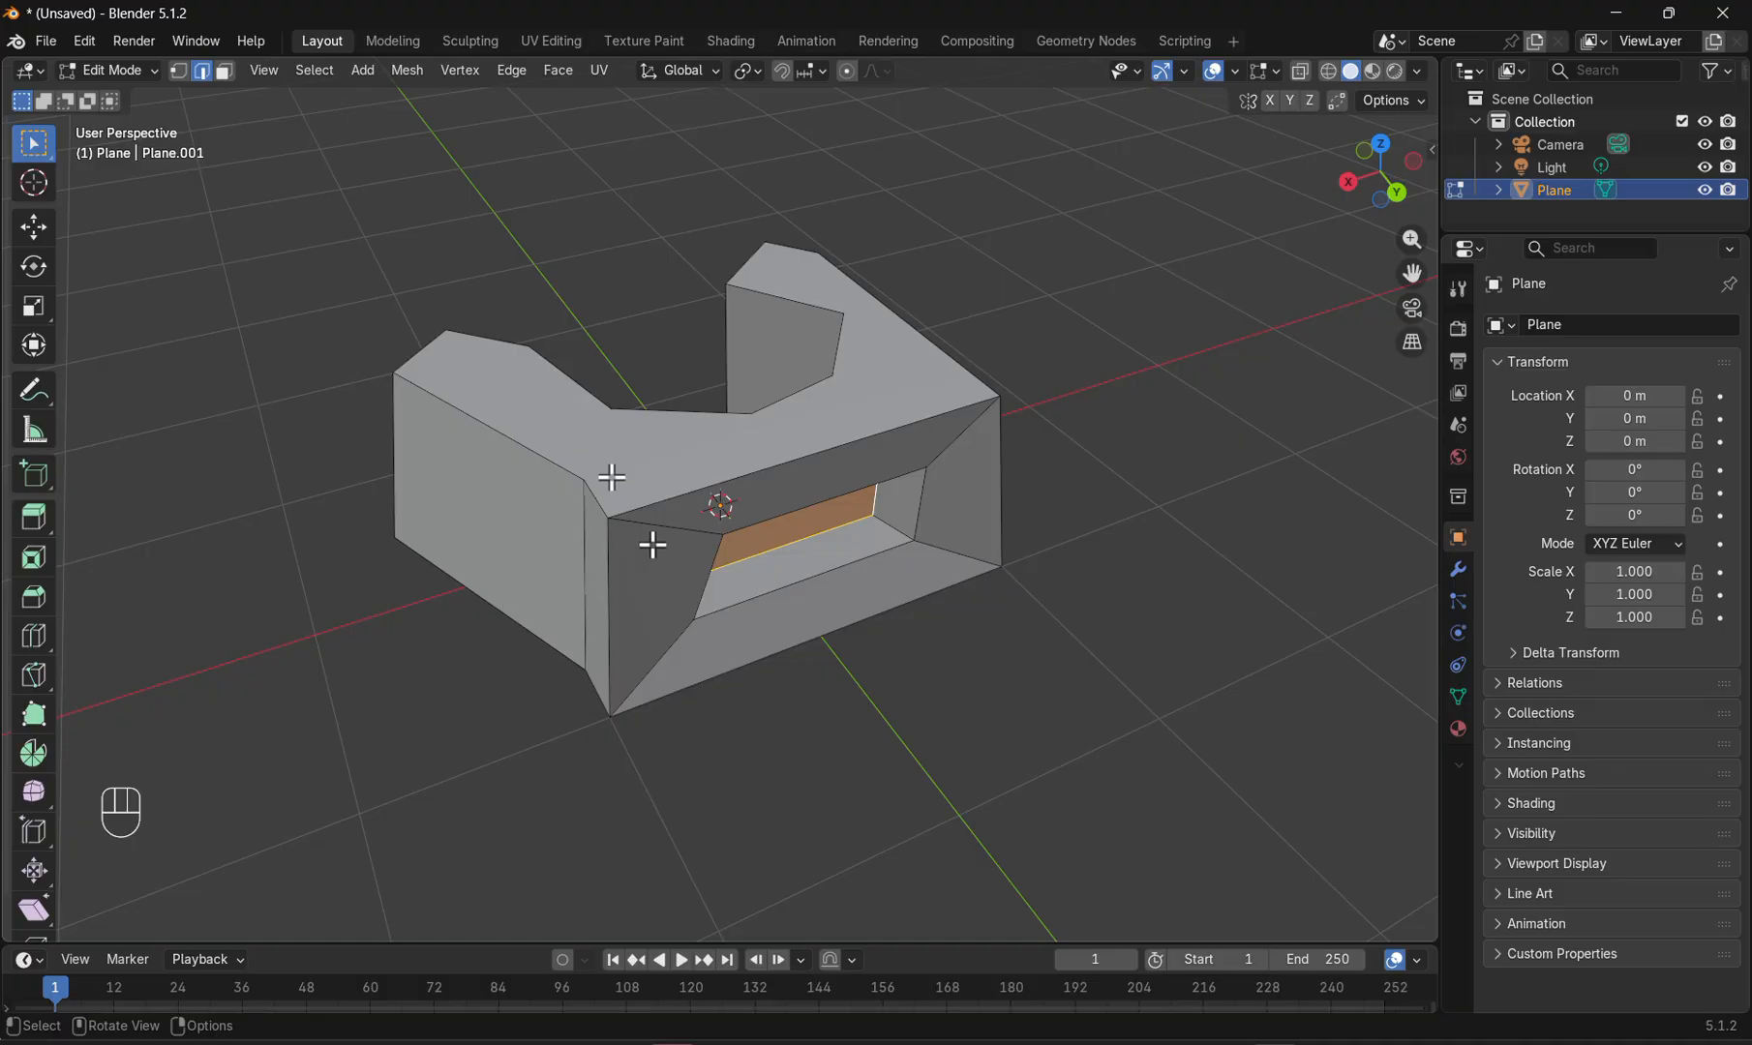
key(Tab)
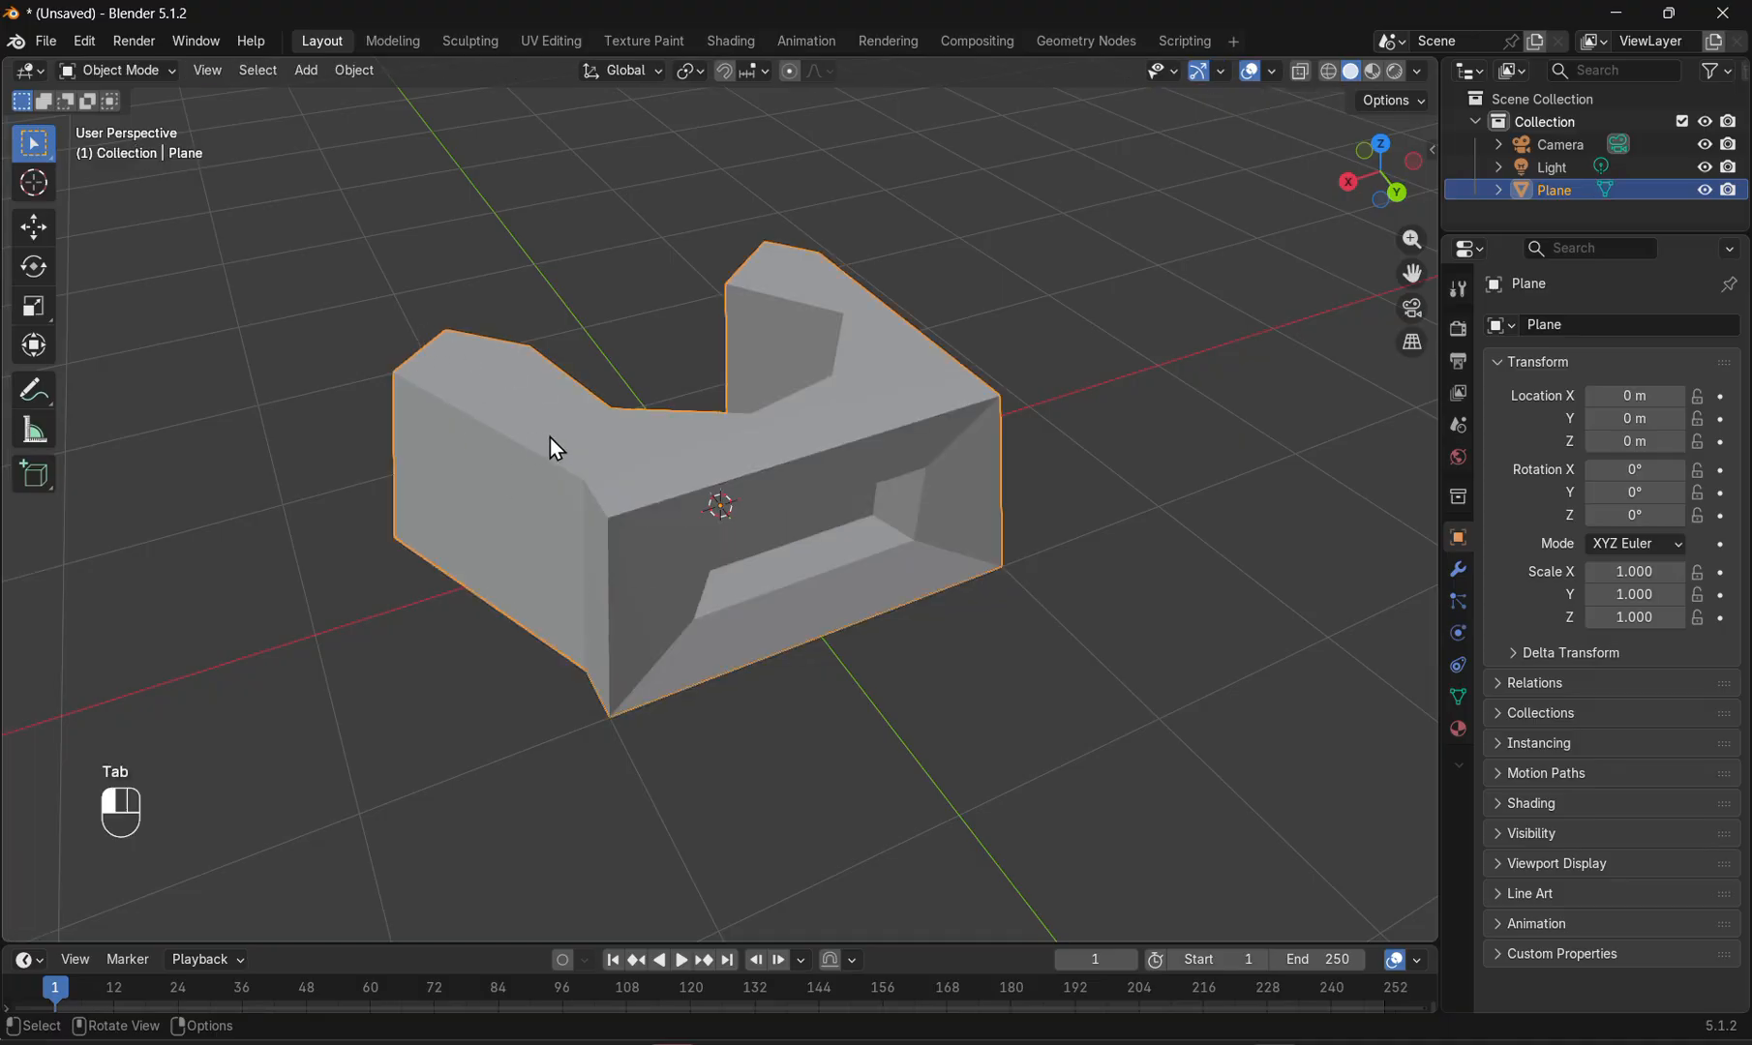
key(x)
click(517, 441)
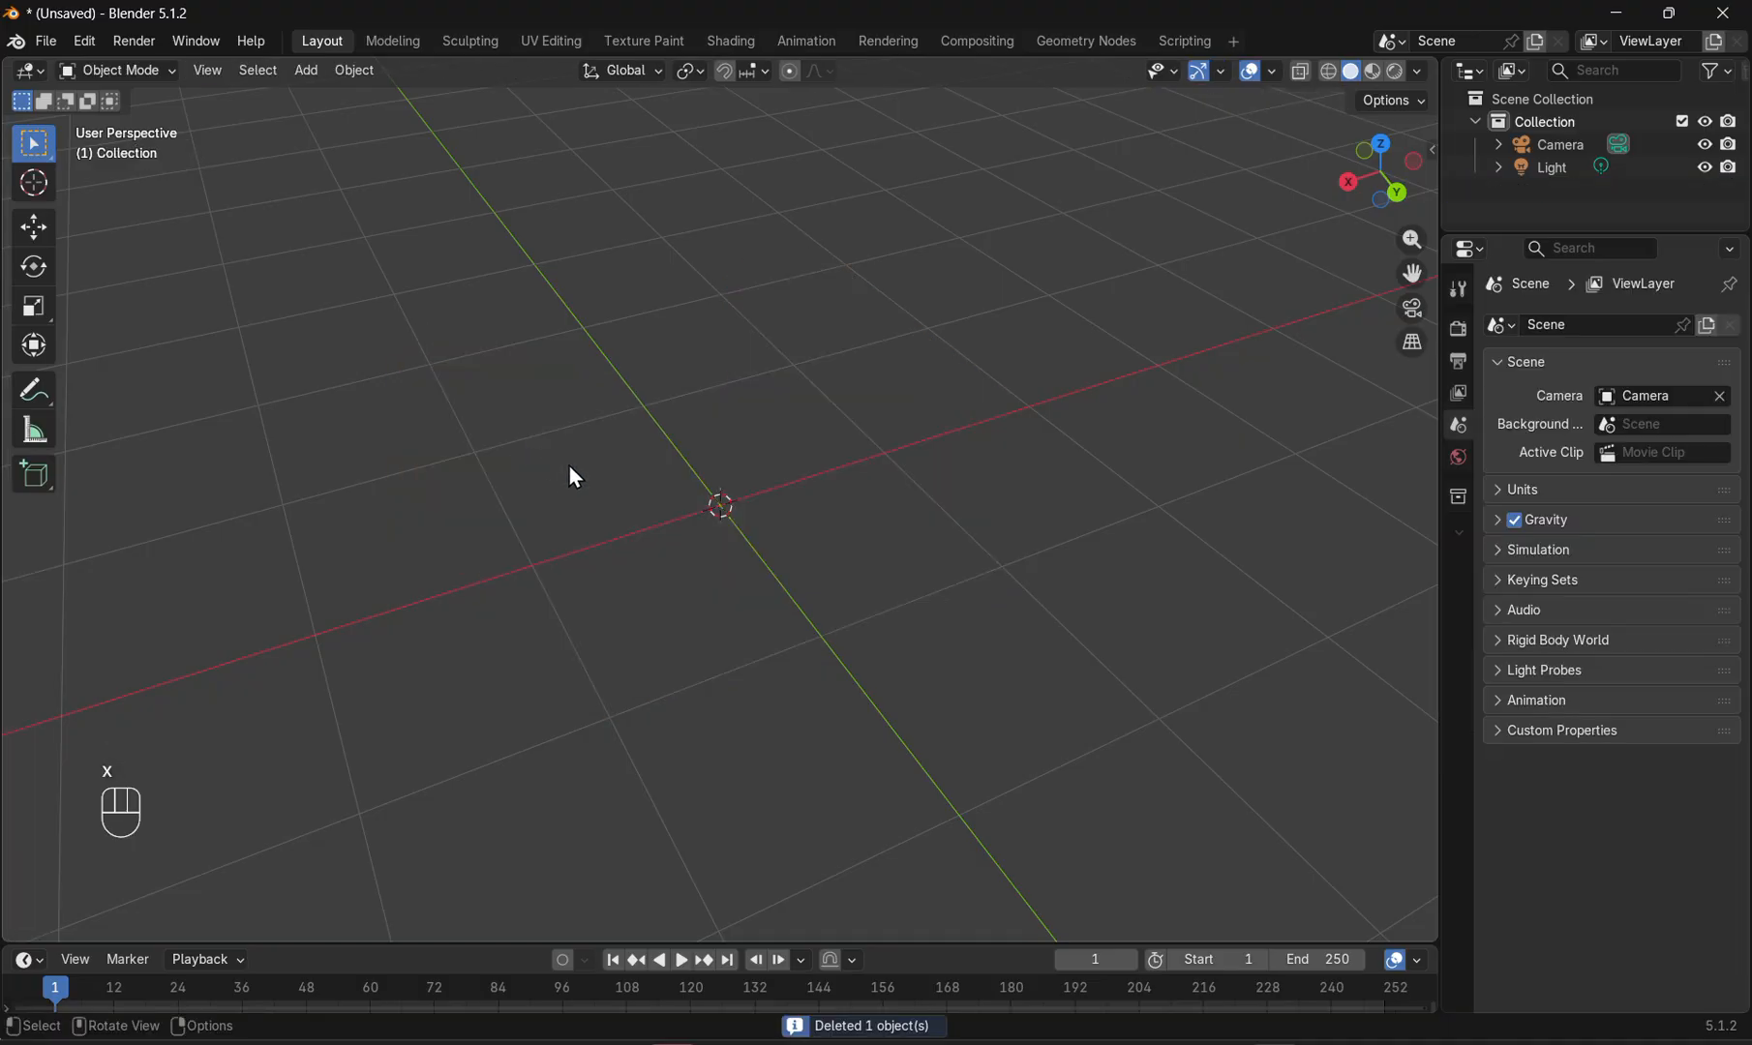
- Add a new mesh plane at the origin
click(307, 85)
mouse_move(320, 95)
click(519, 97)
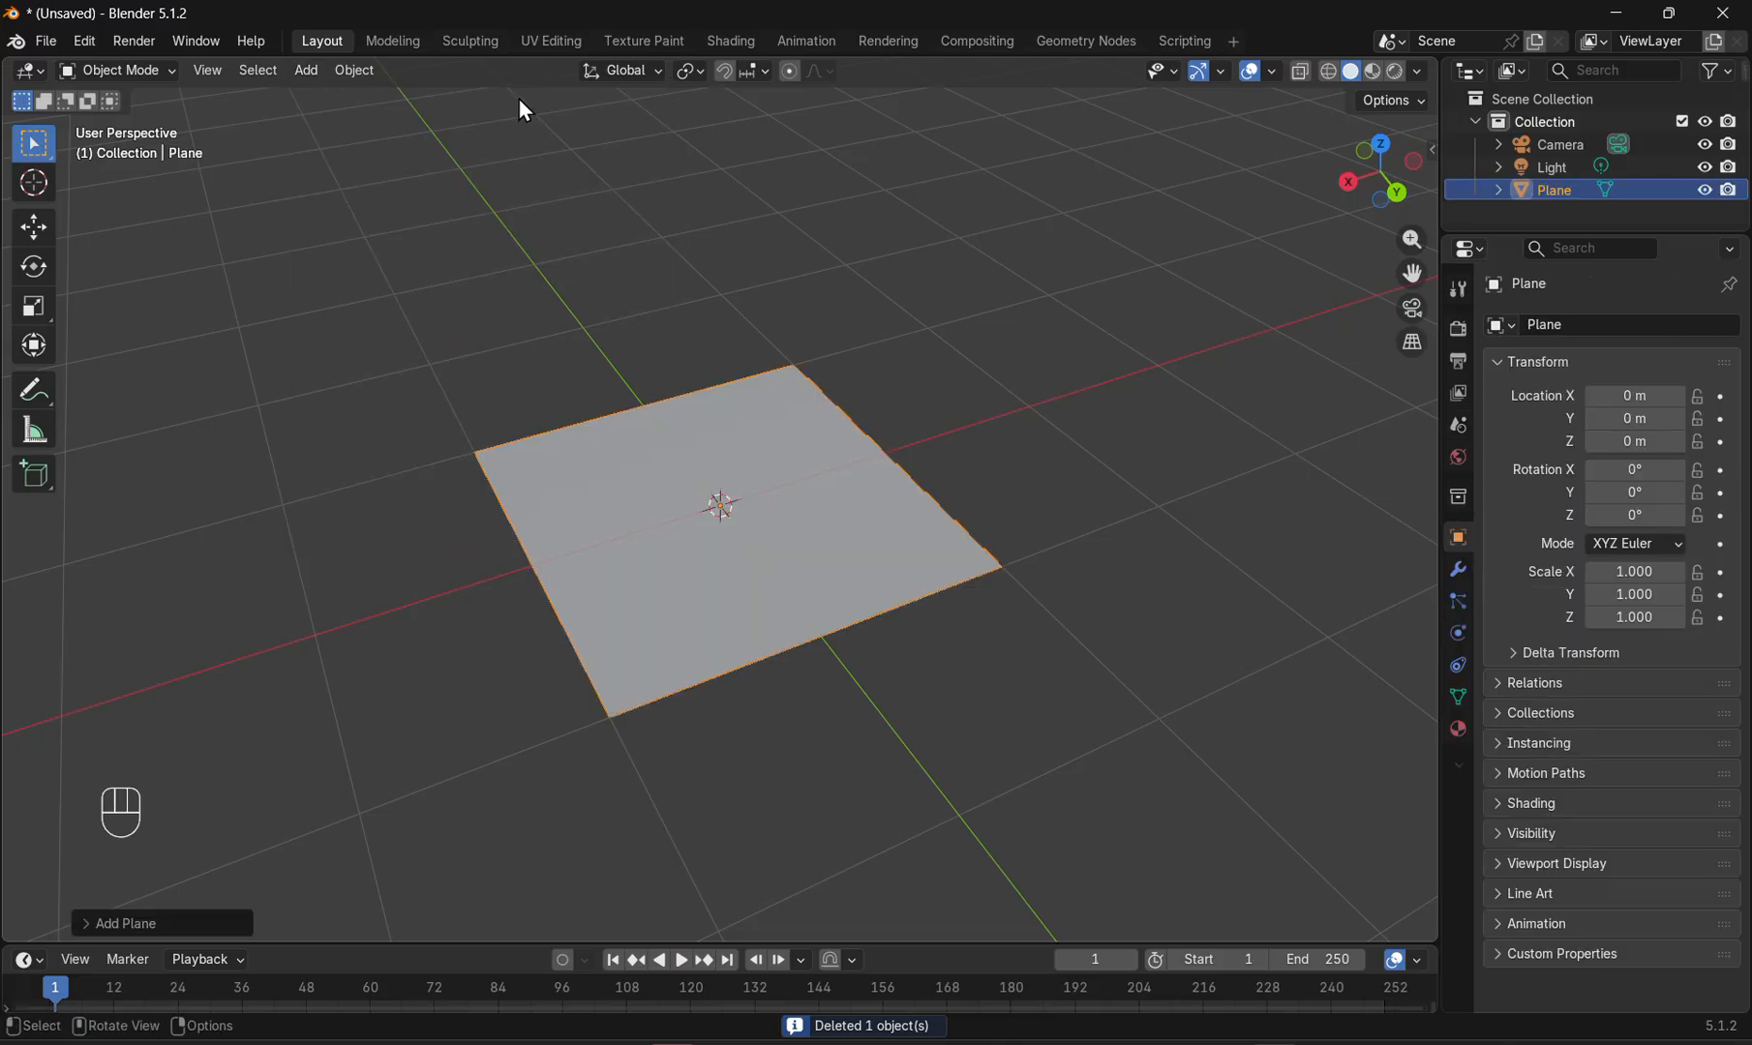
- Enter Edit Mode on the new plane
key(Tab)
- Select three of the plane's edges and try deleting their vertices to reduce the mesh
click(472, 459)
shift+click(787, 368)
shift+click(997, 564)
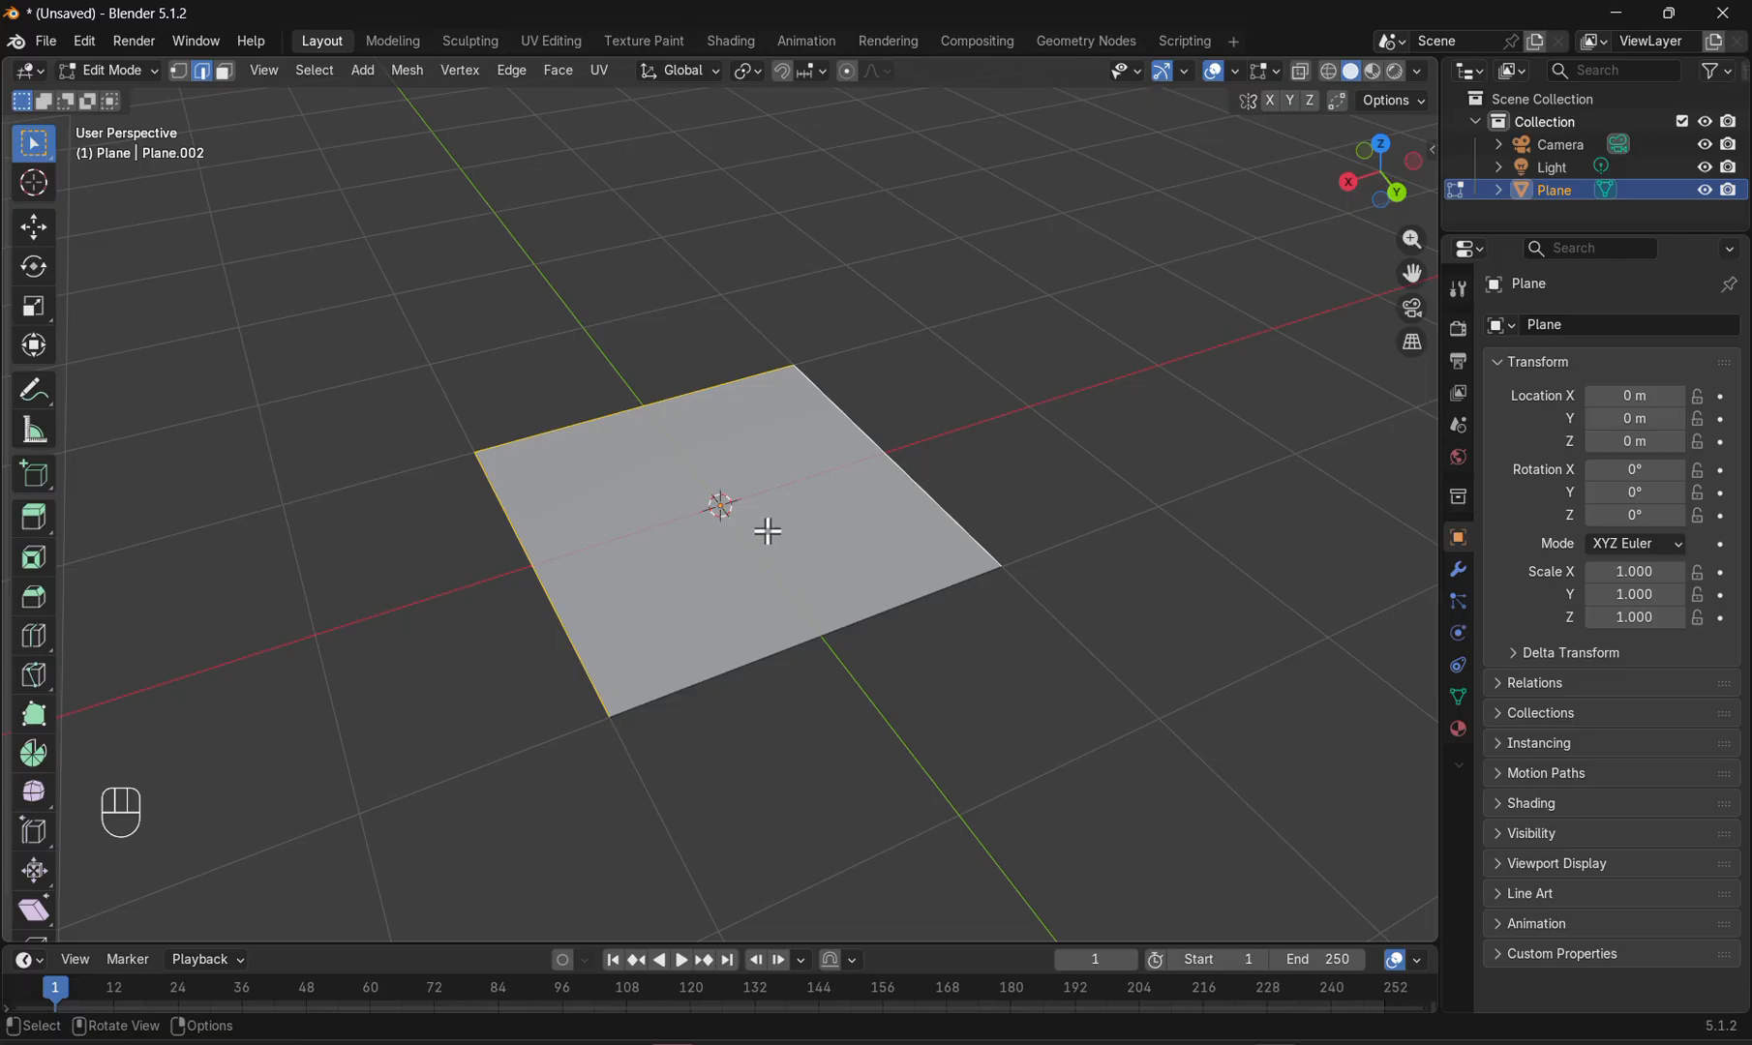
key(x)
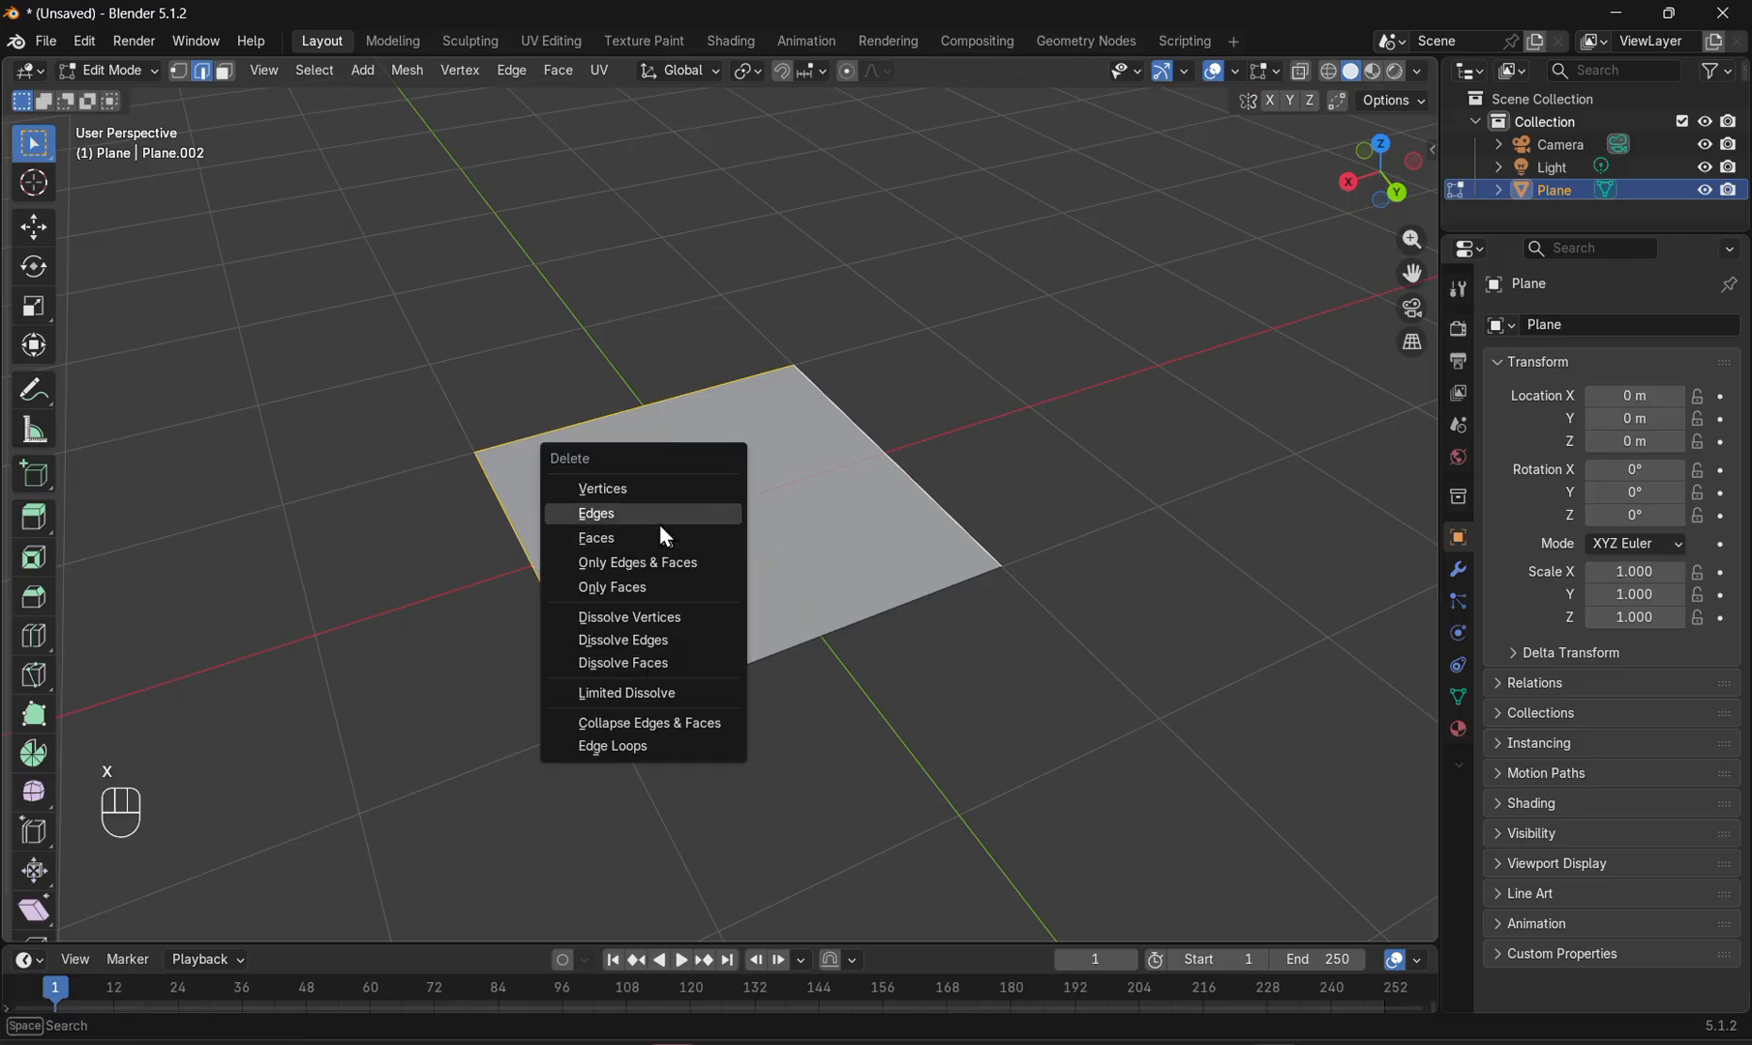
click(624, 487)
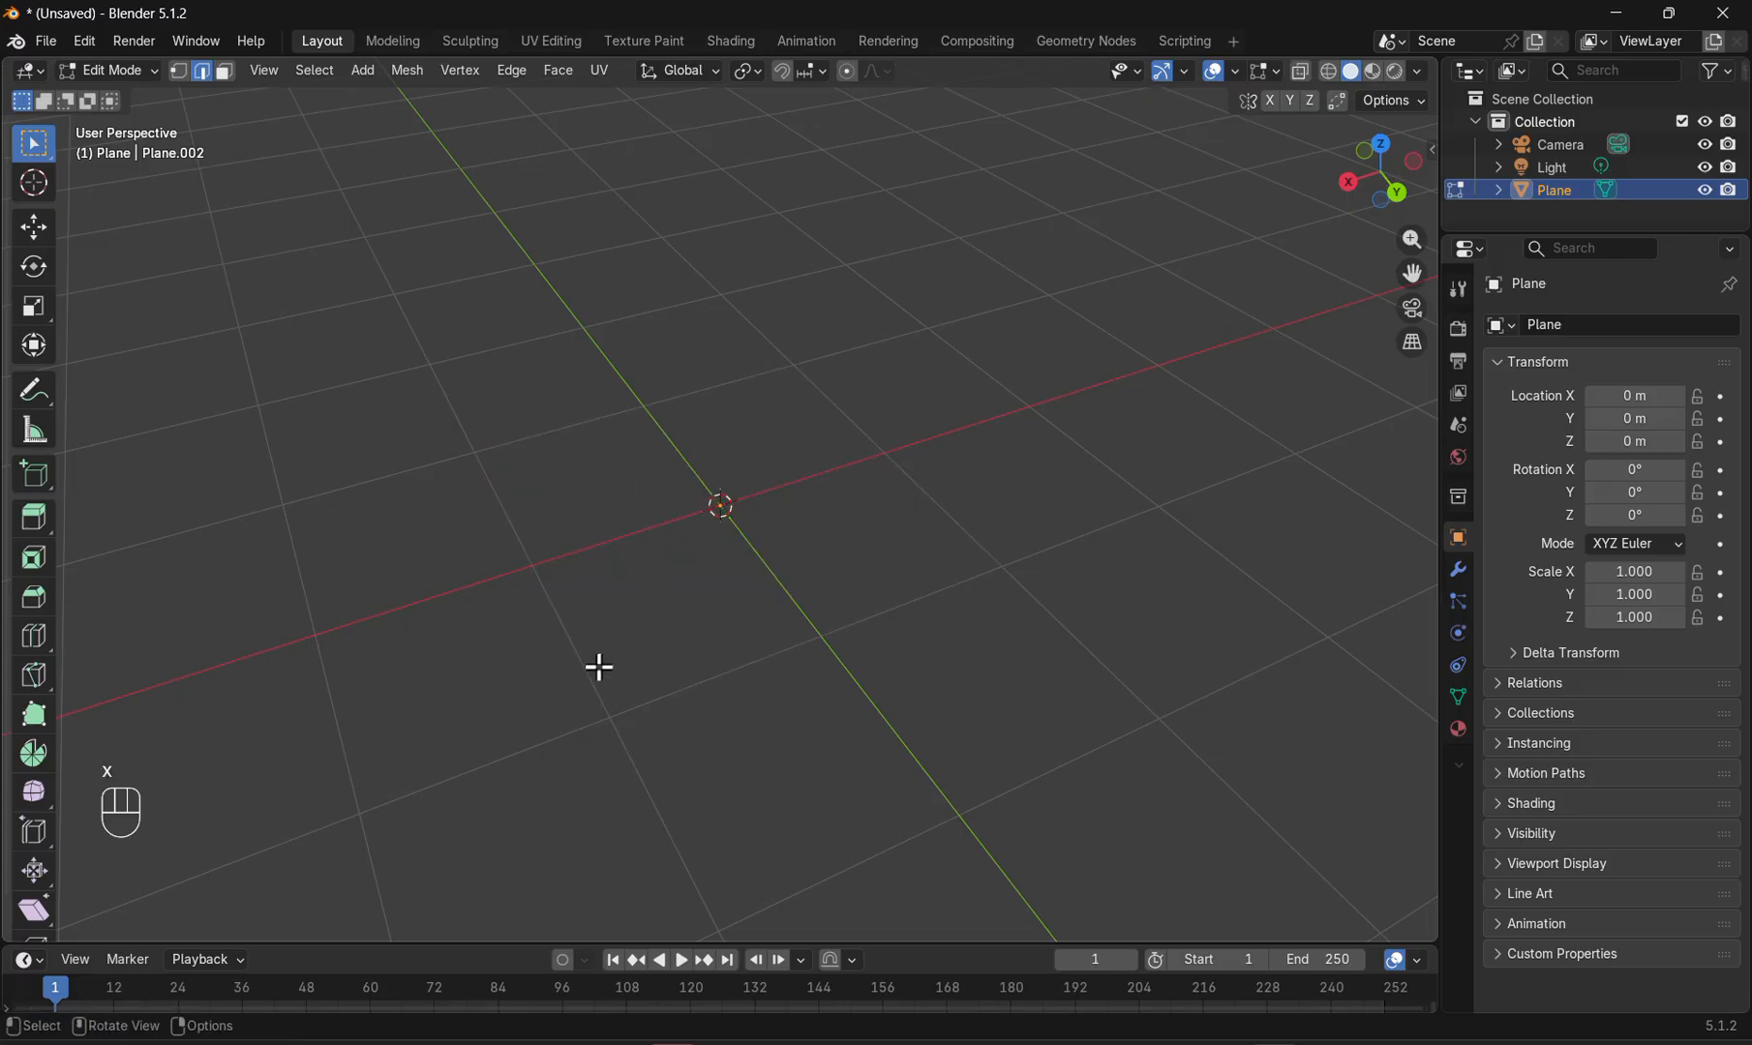
key(a)
middle_drag(678, 617, 670, 585)
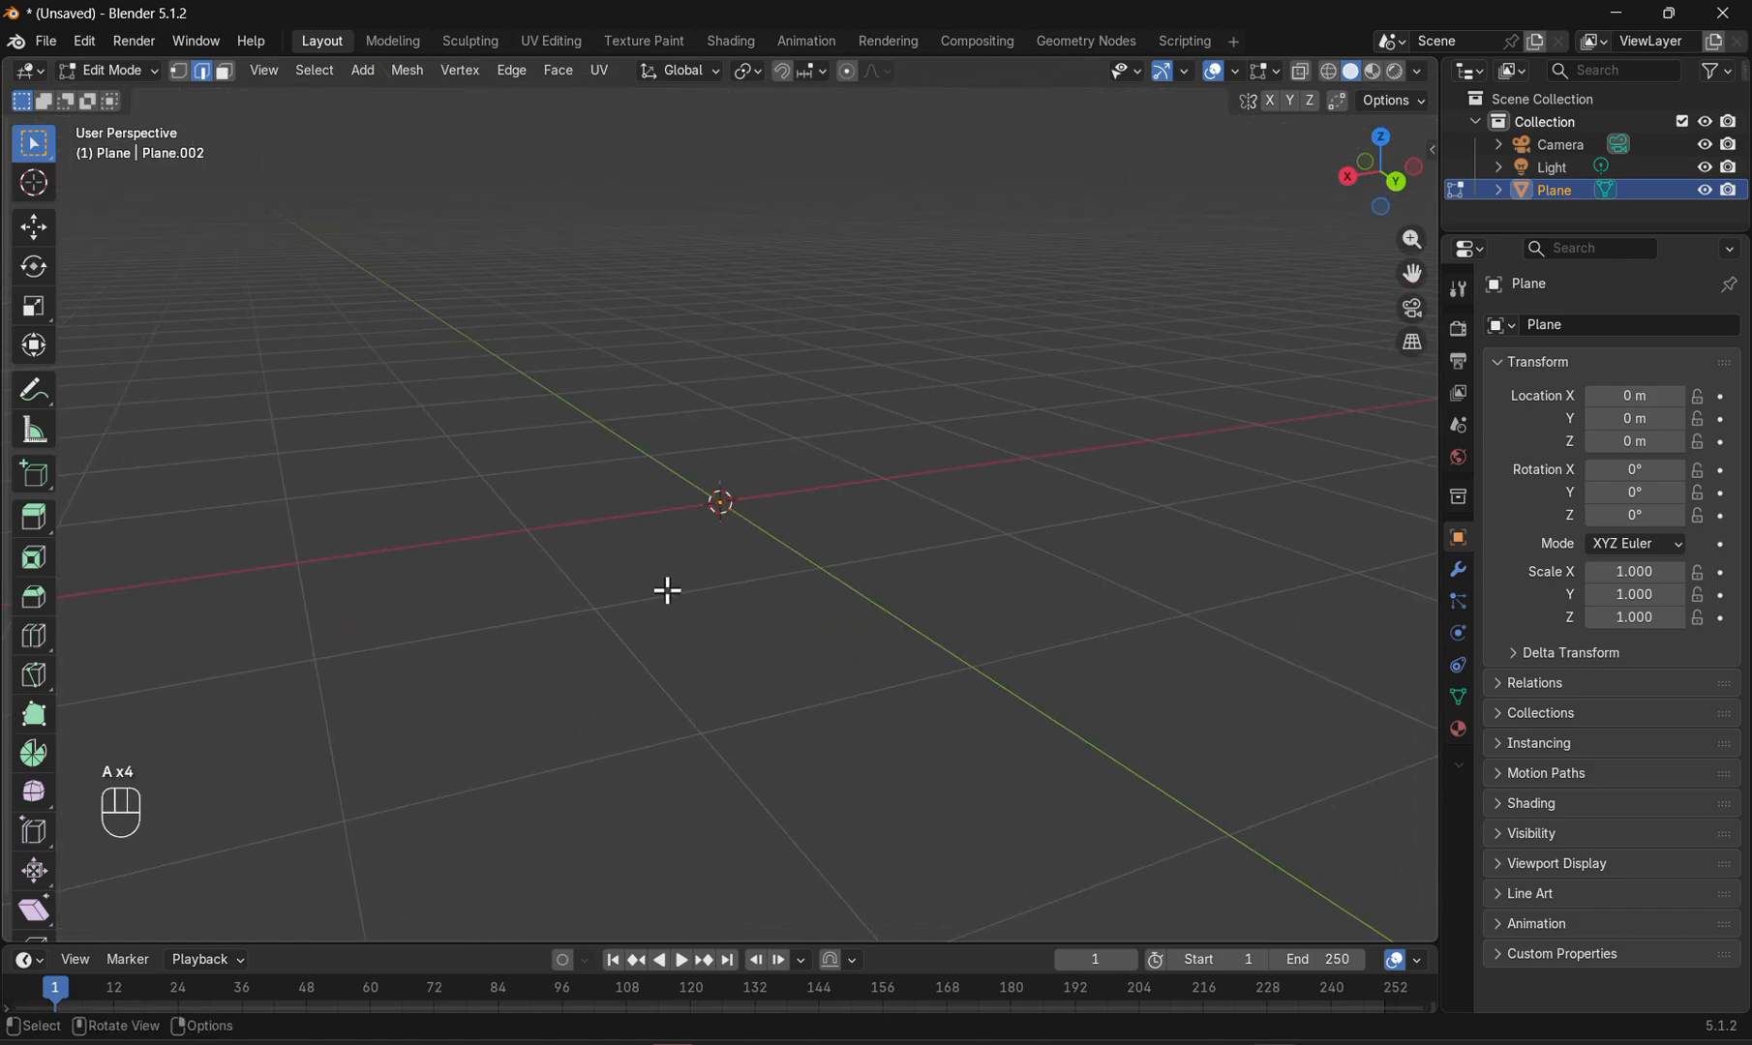
- Undo the deletion of the plane's vertices
key(ctrl+z)
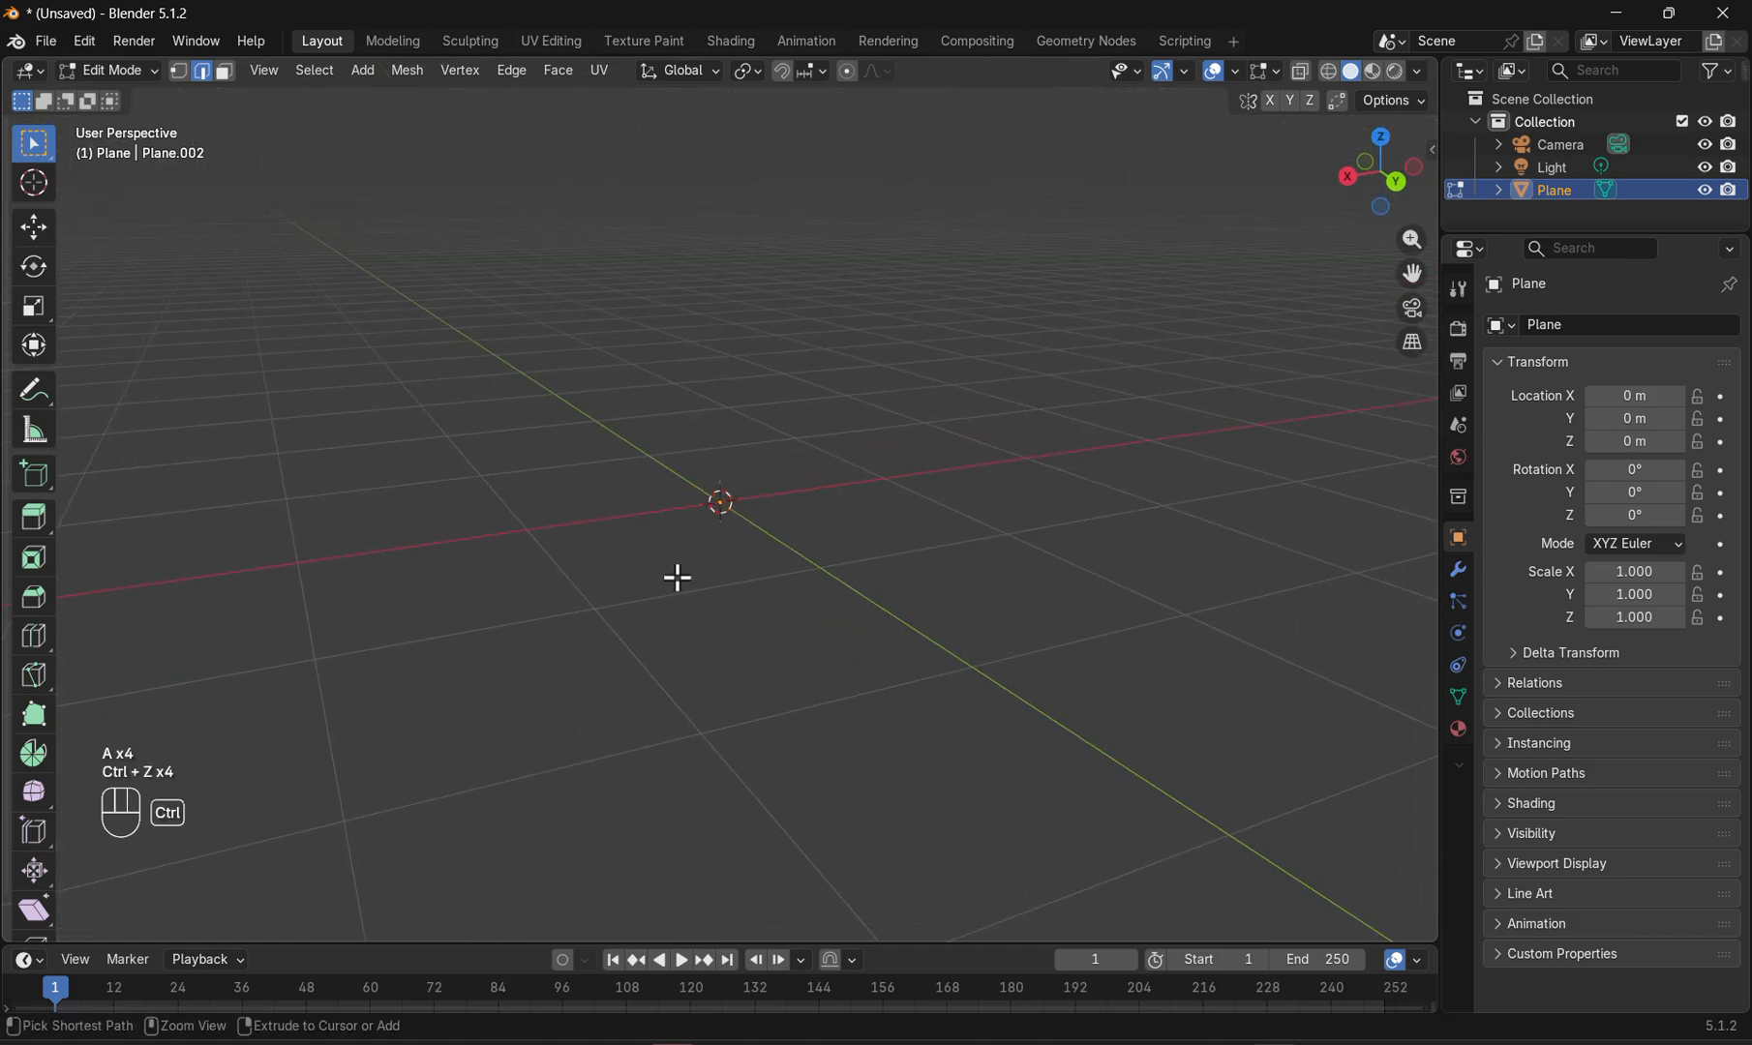
key(ctrl+z)
middle_drag(676, 579, 670, 576)
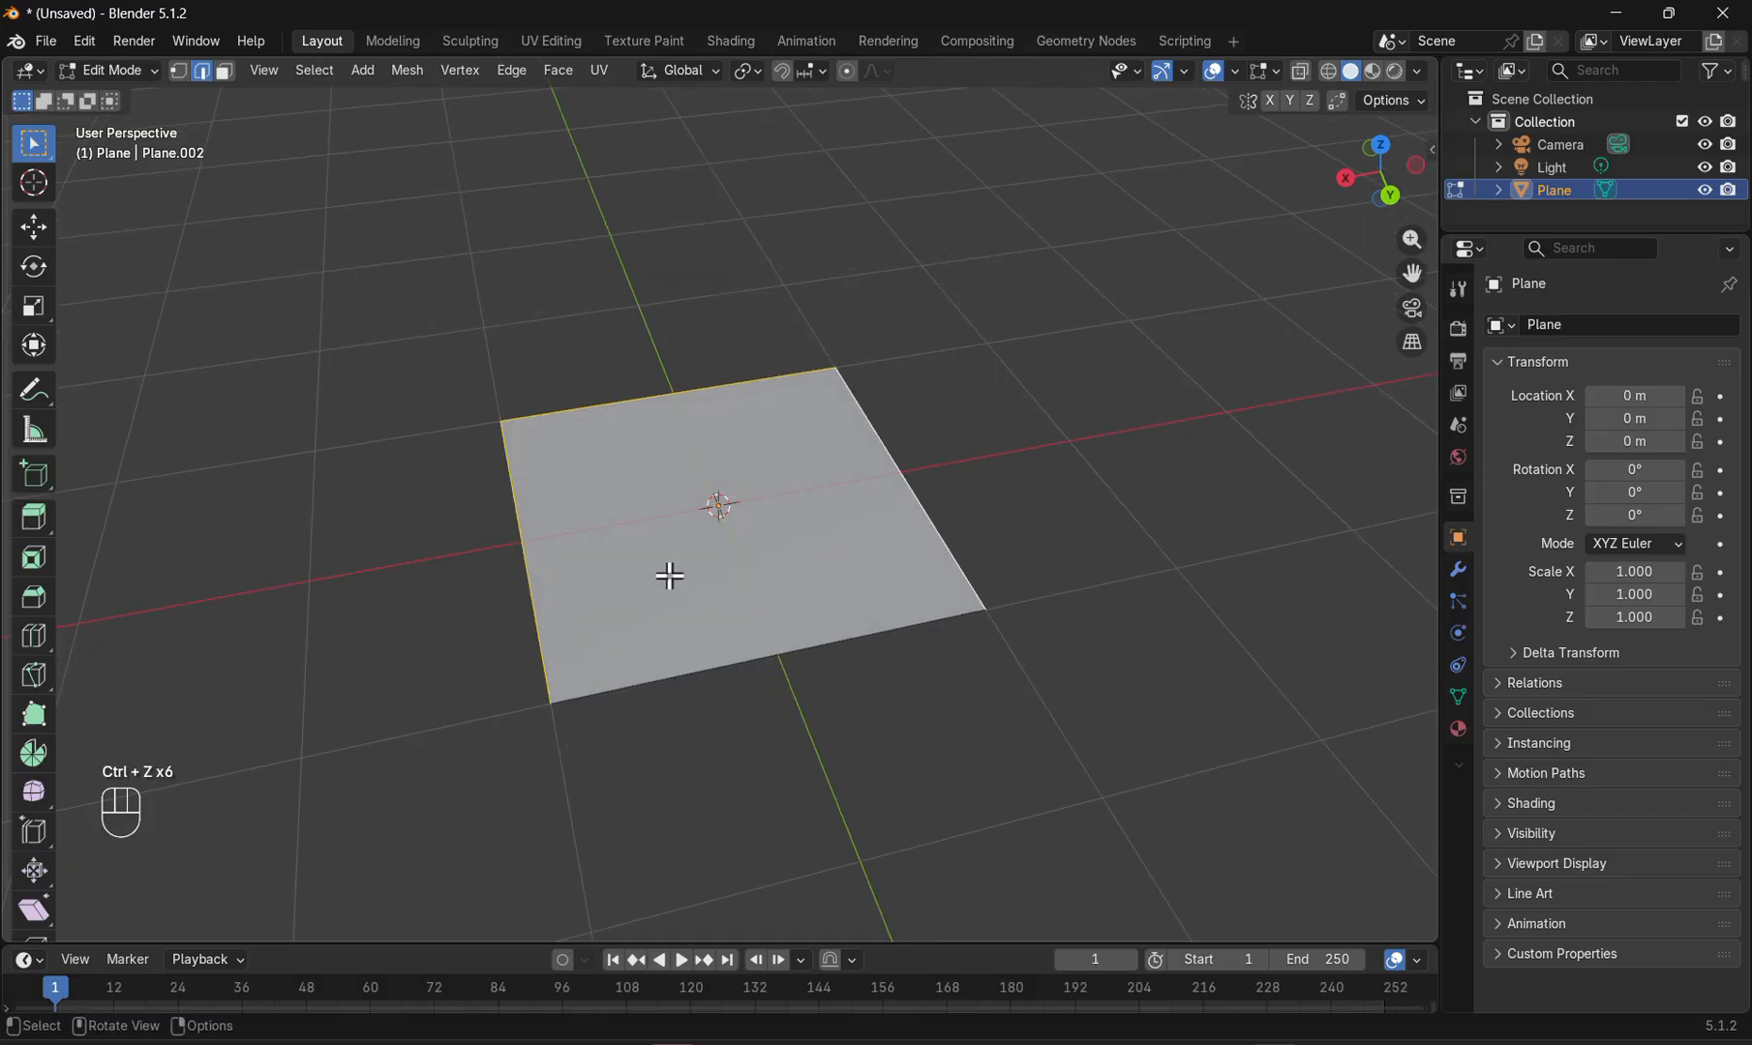
- Switch to vertex selection and delete three of the plane's corner vertices, keeping only the corner on the negative X, positive Y side
click(501, 475)
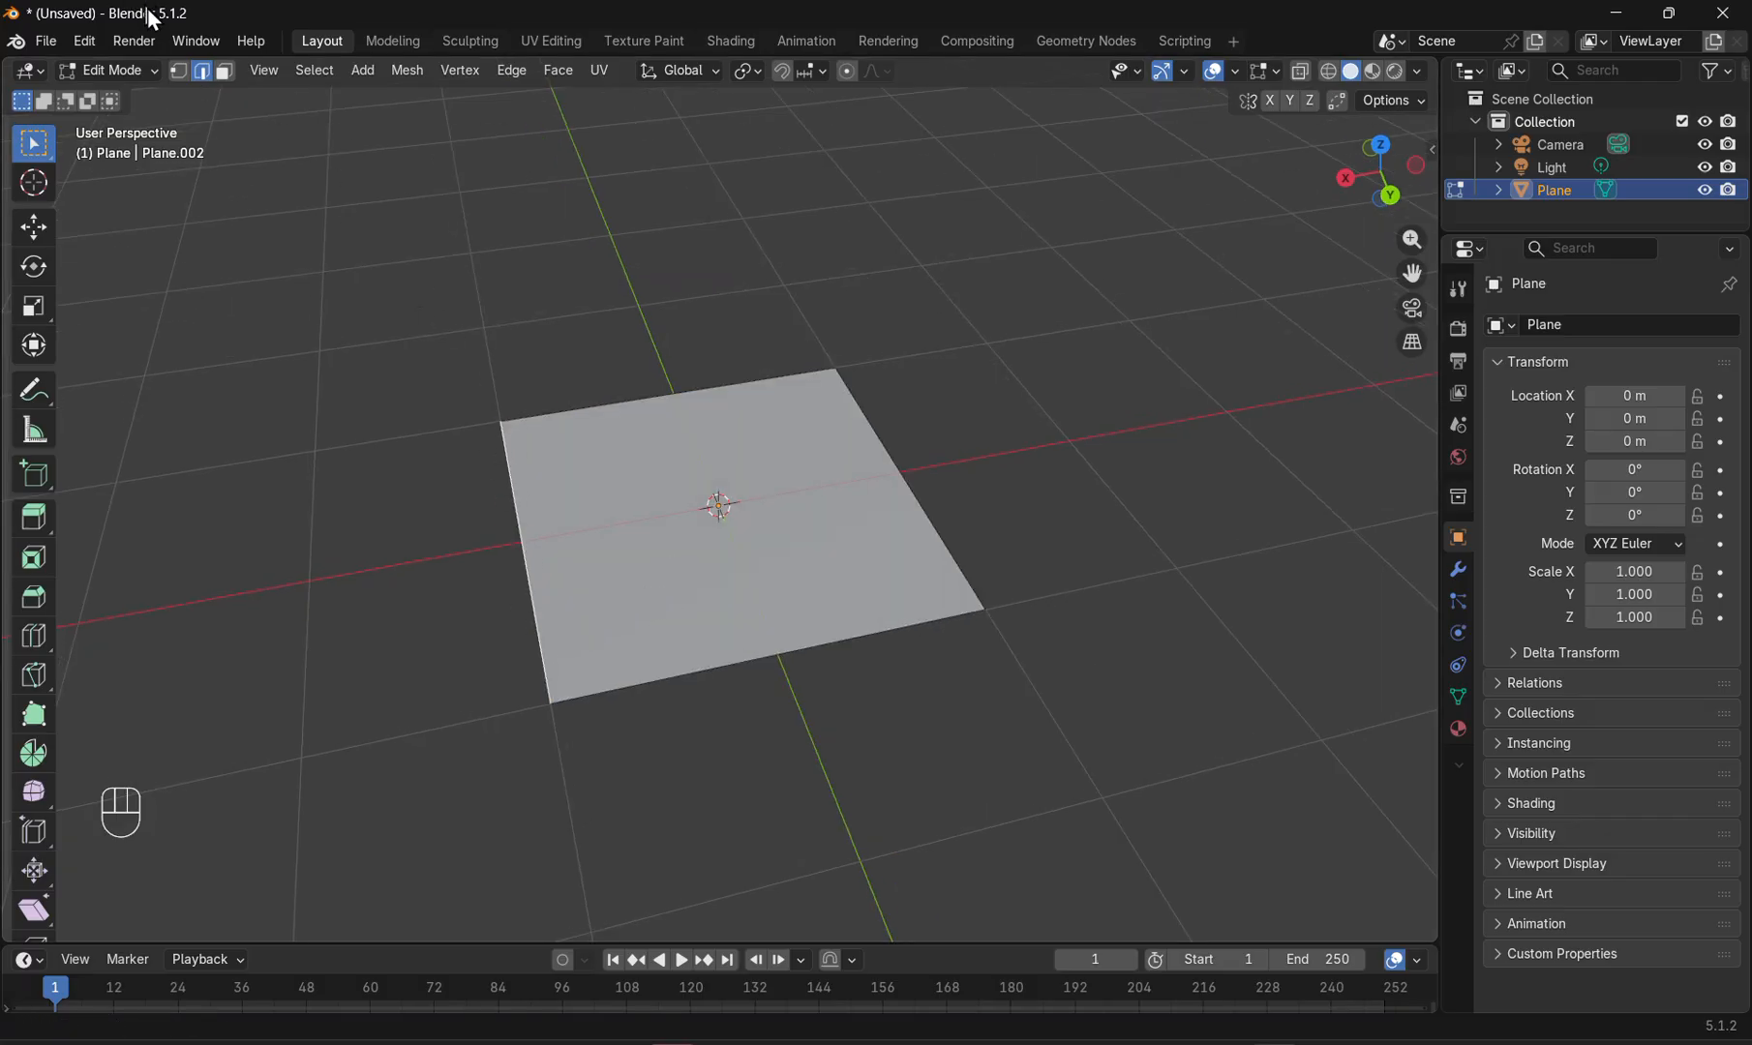
click(178, 69)
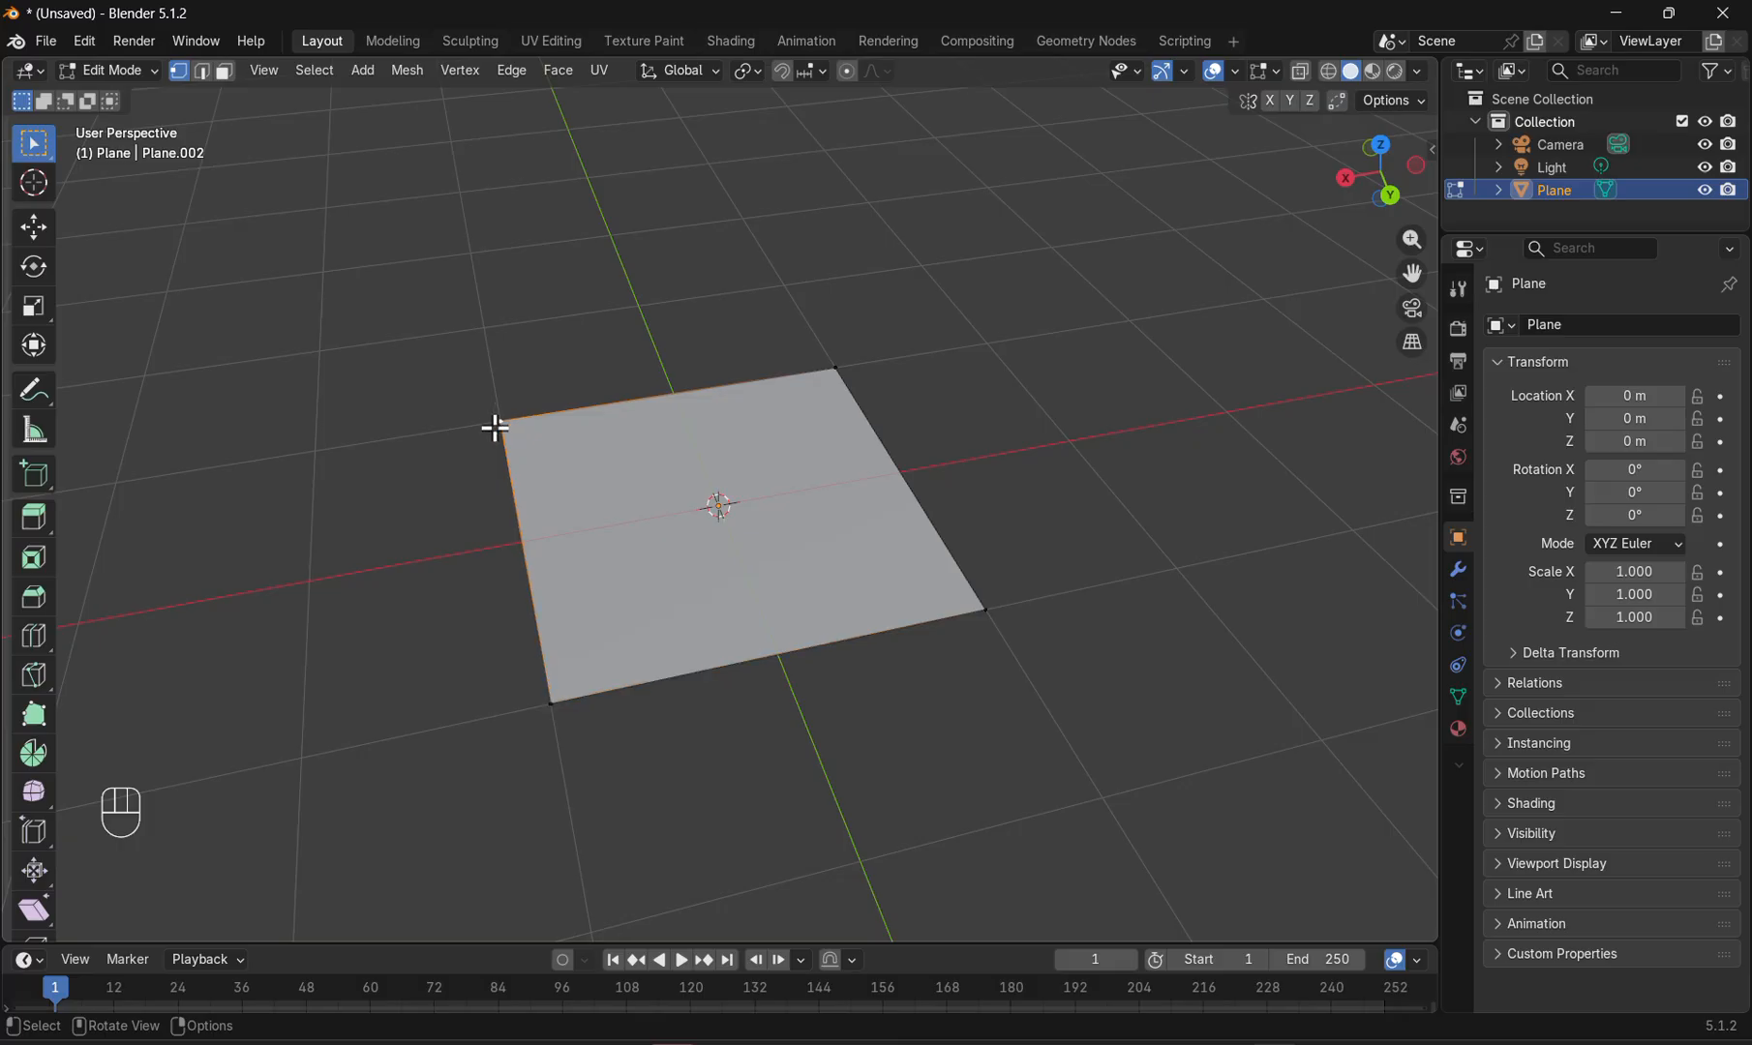
shift+click(834, 368)
shift+click(549, 699)
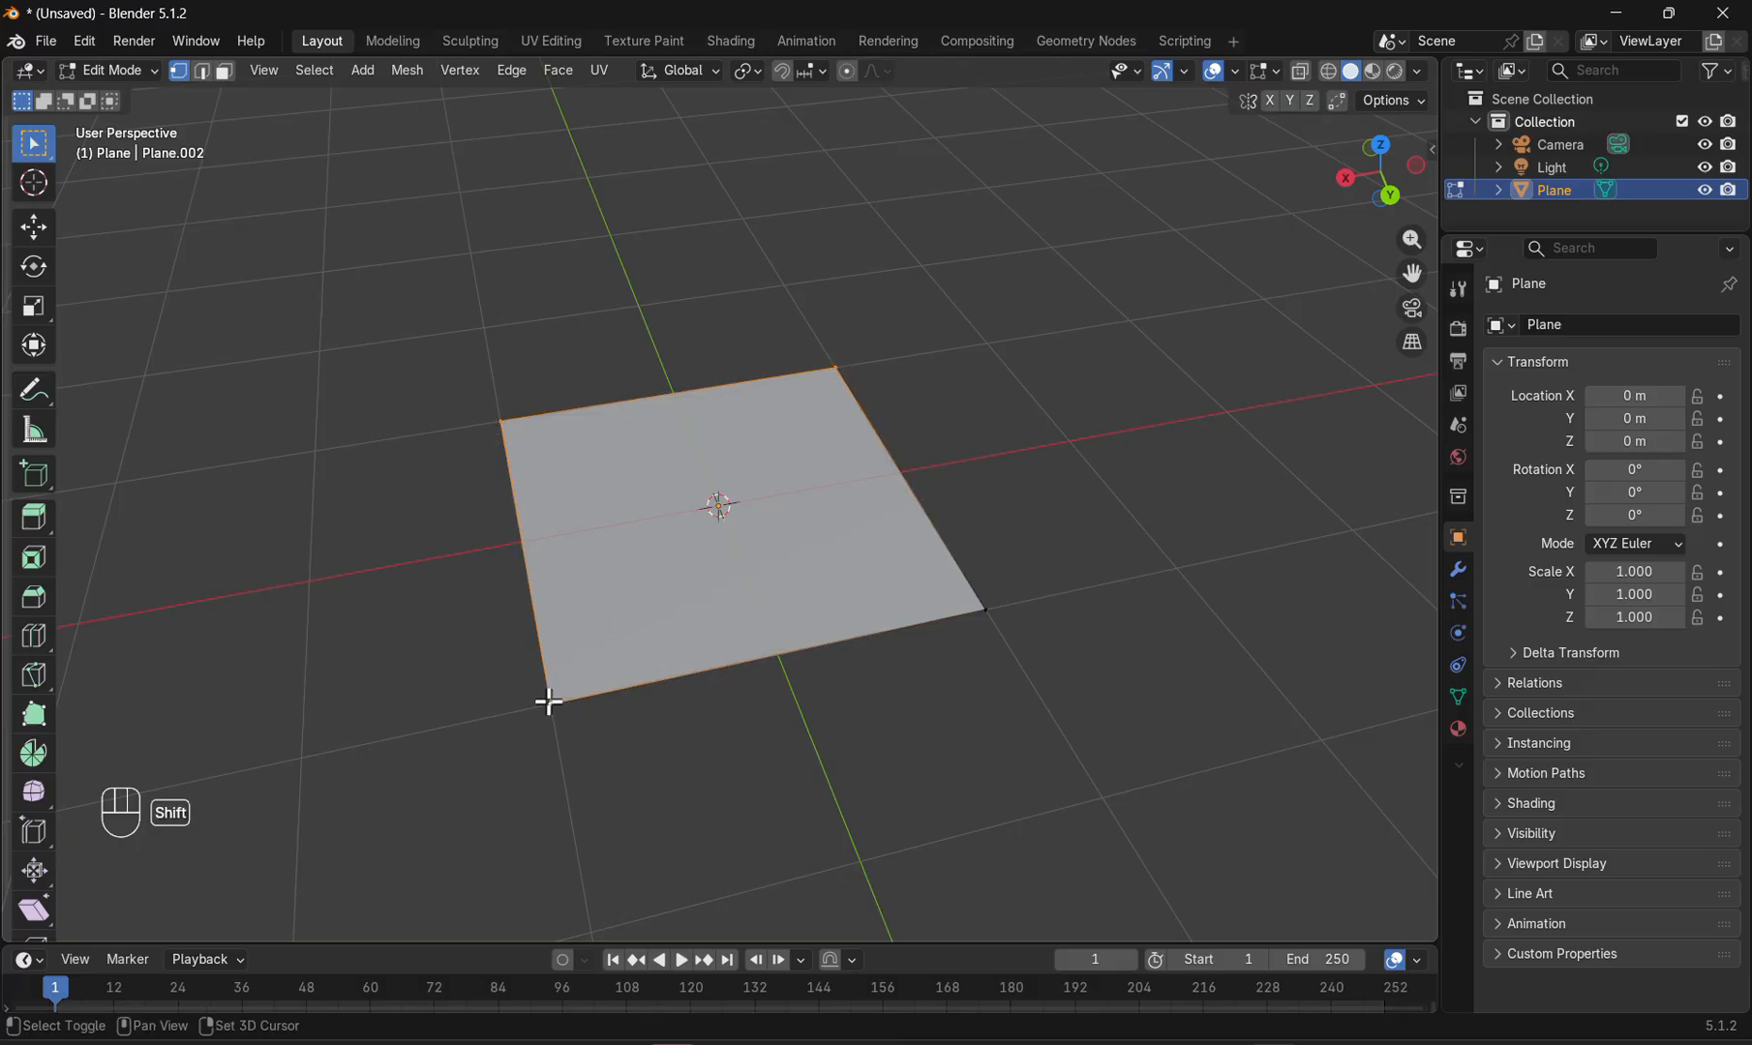
key(x)
click(582, 575)
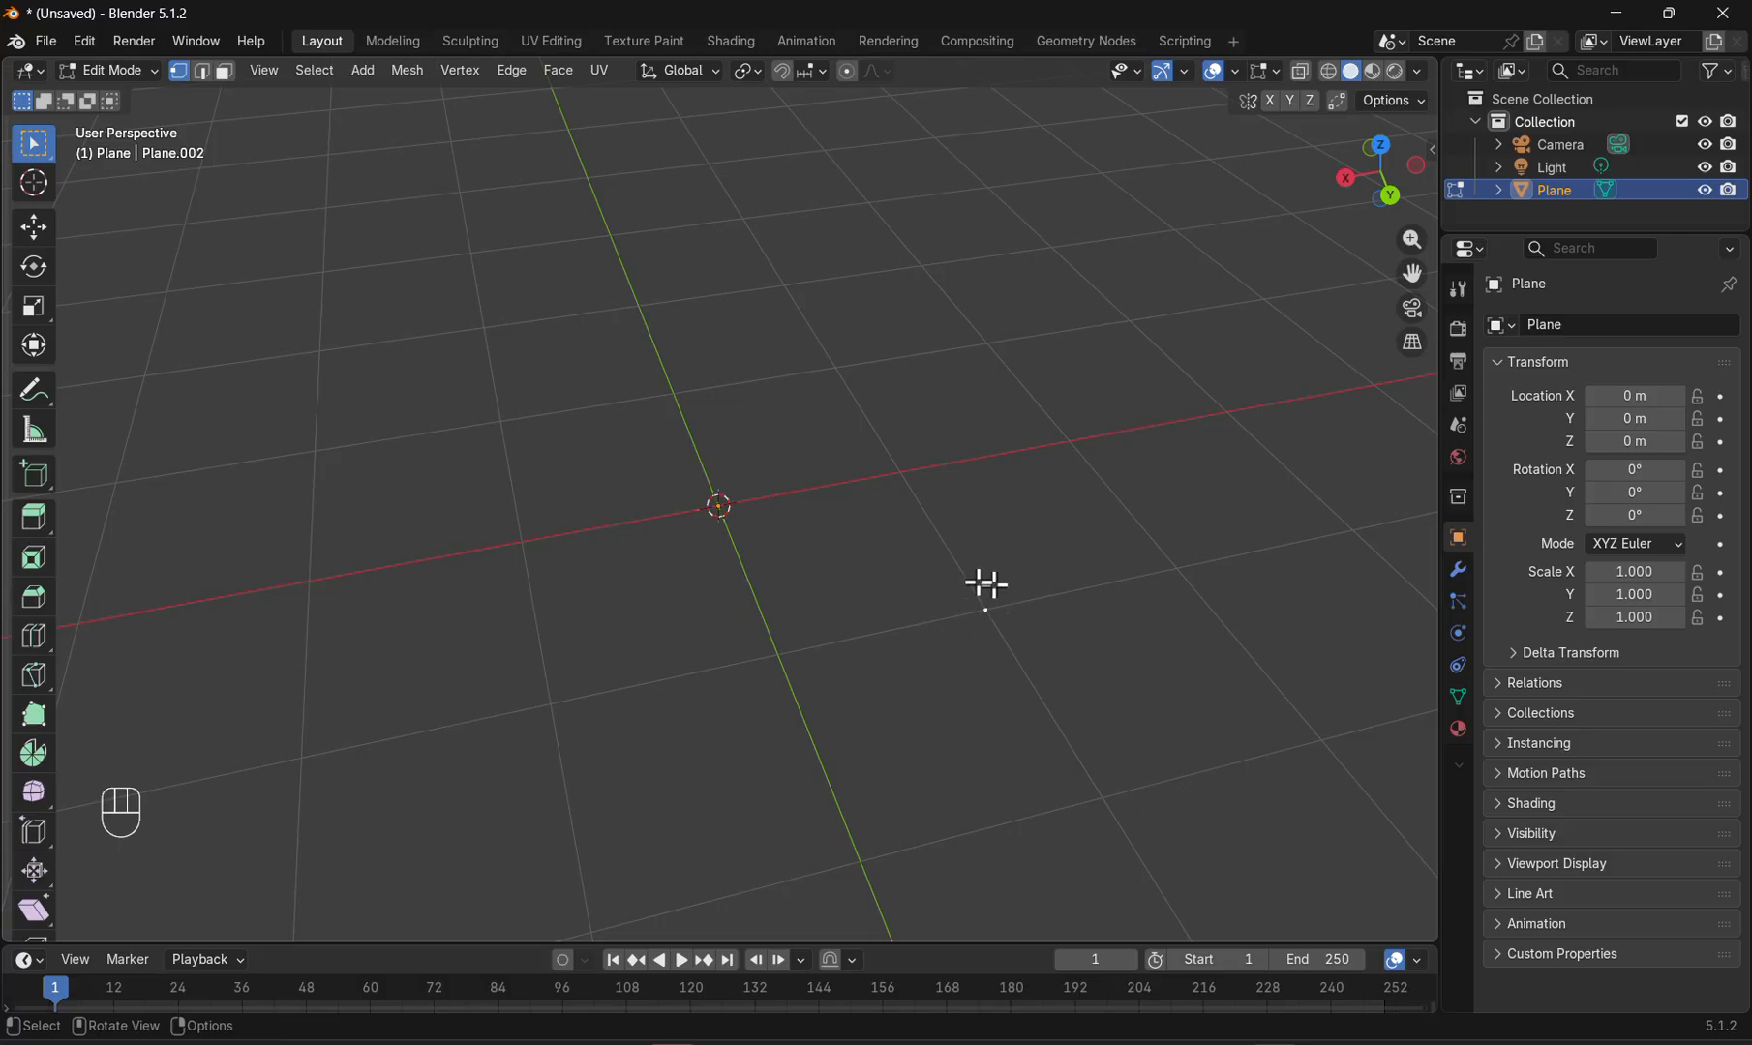
- Extrude the remaining vertex into three connected edges: along negative Y, then positive X, then a shorter one along positive Y
key(a)
key(e)
key(y)
click(944, 534)
key(e)
key(x)
click(845, 564)
key(e)
key(y)
click(874, 606)
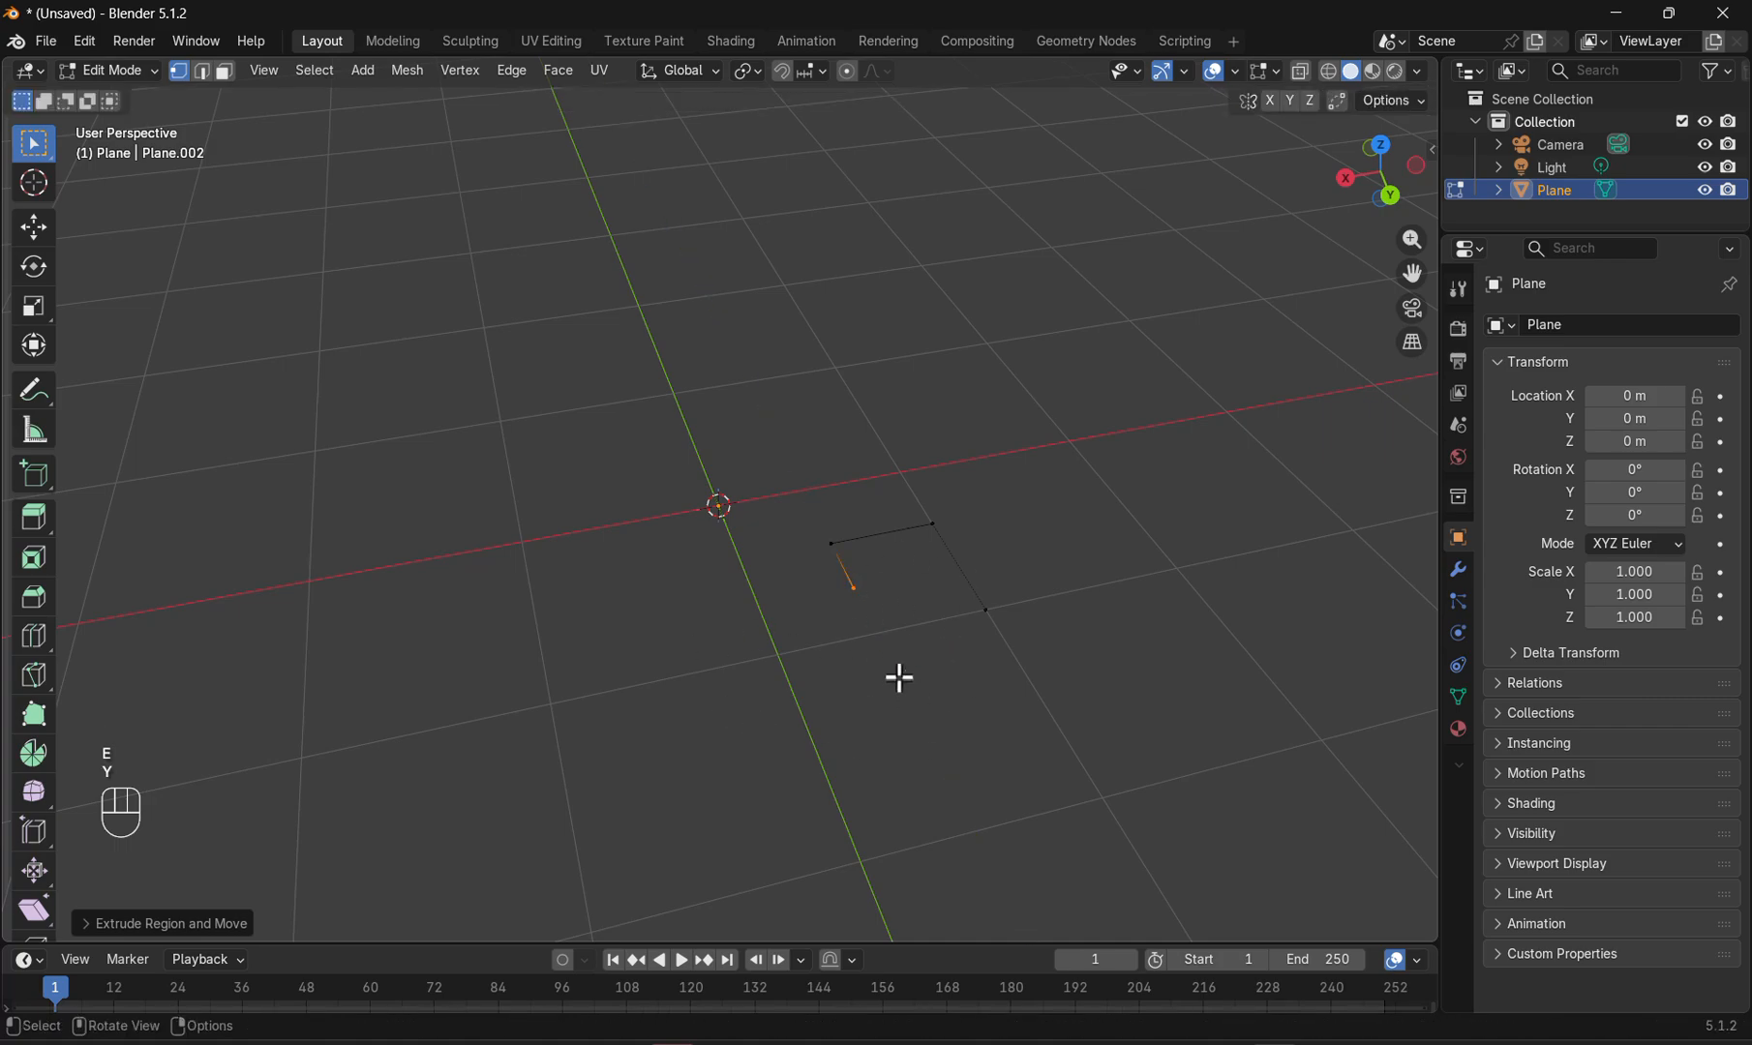